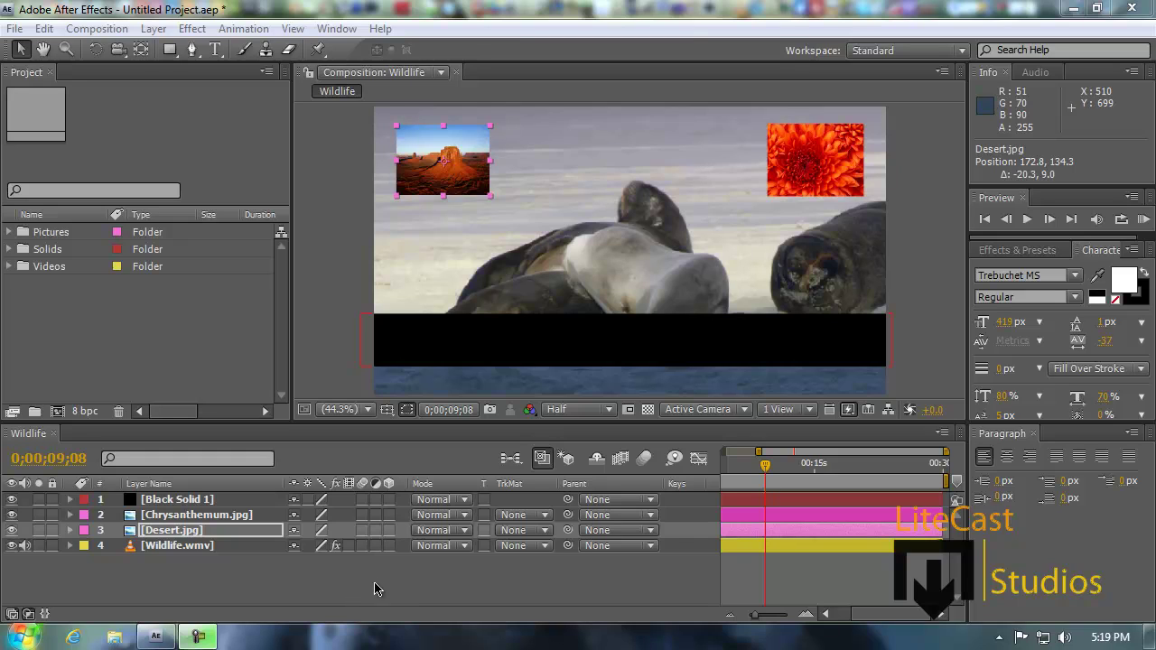
# - Deselect the Desert.jpg layer and look over the kinds of new layers that can be created
pyautogui.click(200, 437)
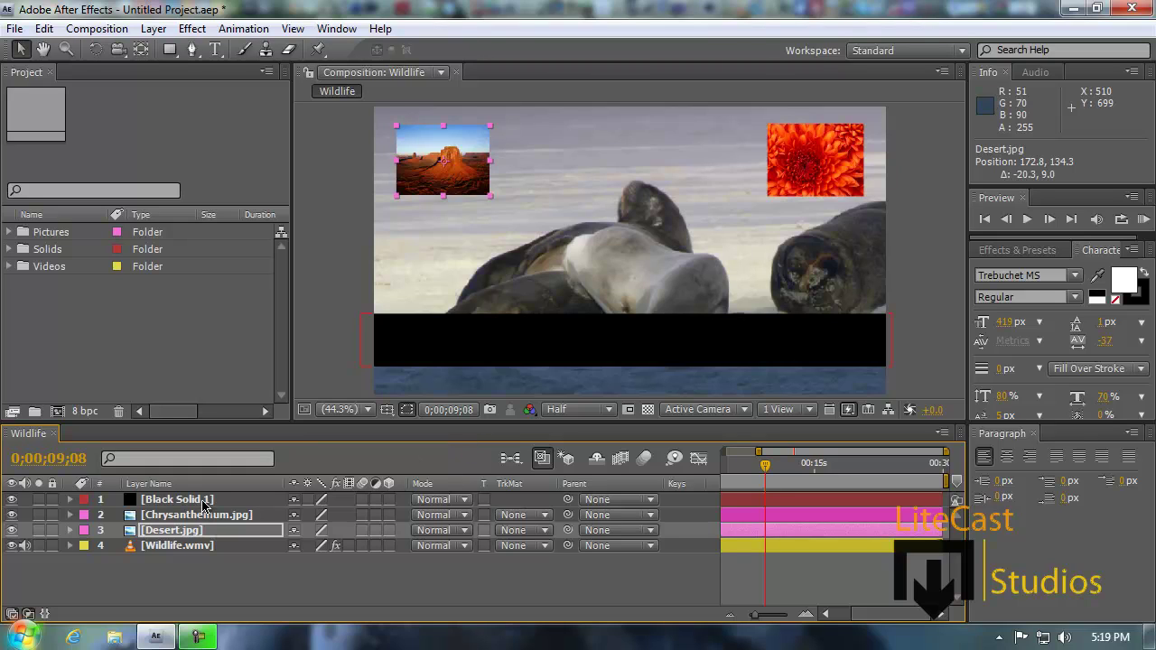
pyautogui.click(188, 583)
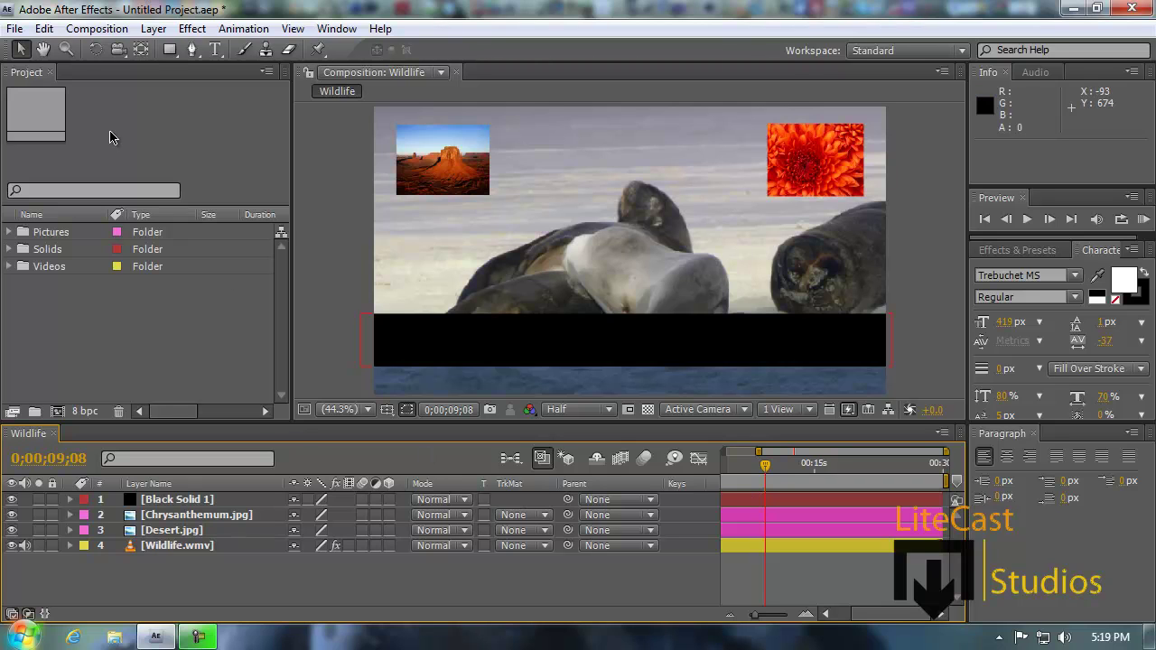
pyautogui.click(154, 28)
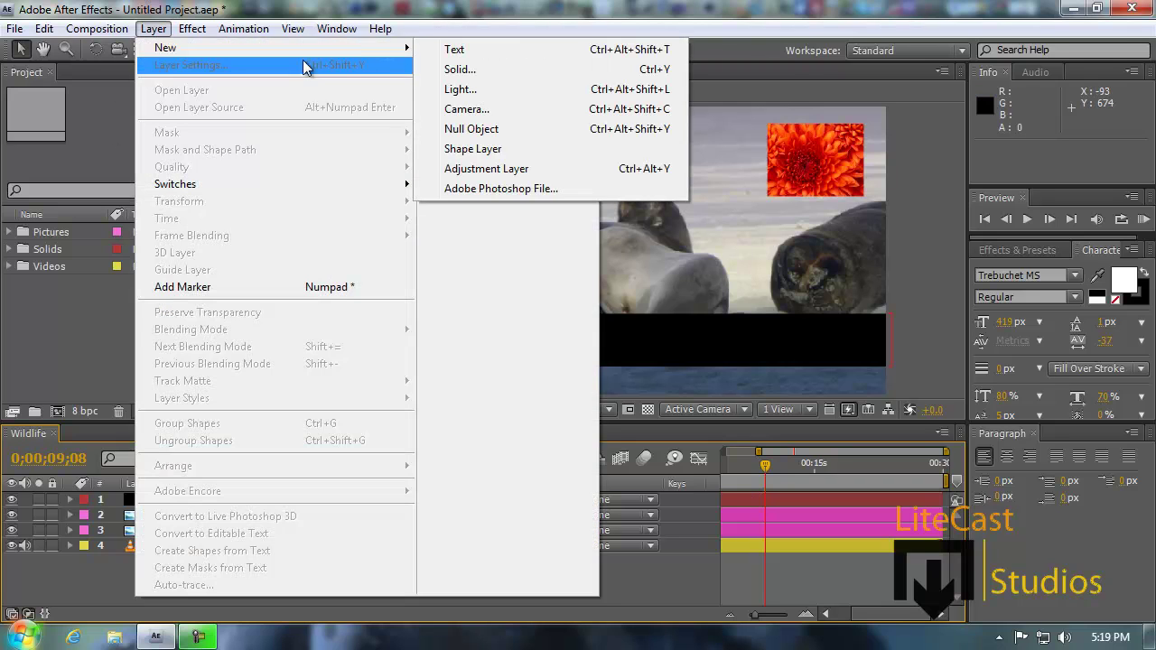
pyautogui.click(6, 327)
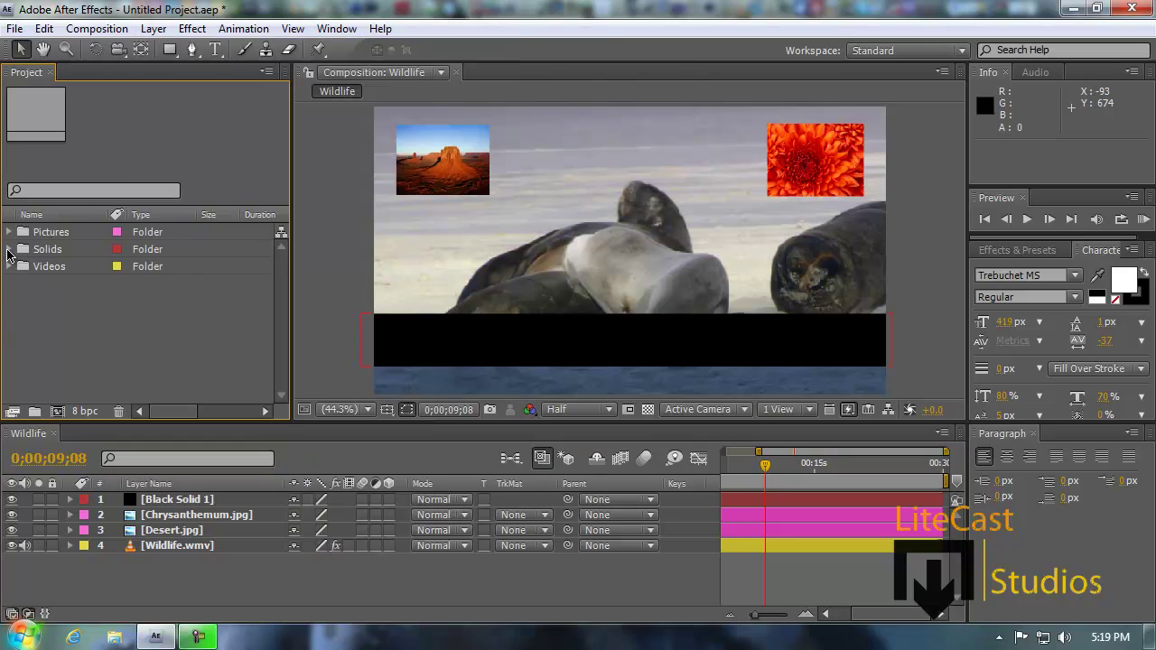
# - Expand the Solids folder in the project to view its contents and collapse it again
pyautogui.click(10, 249)
pyautogui.click(10, 249)
pyautogui.click(10, 249)
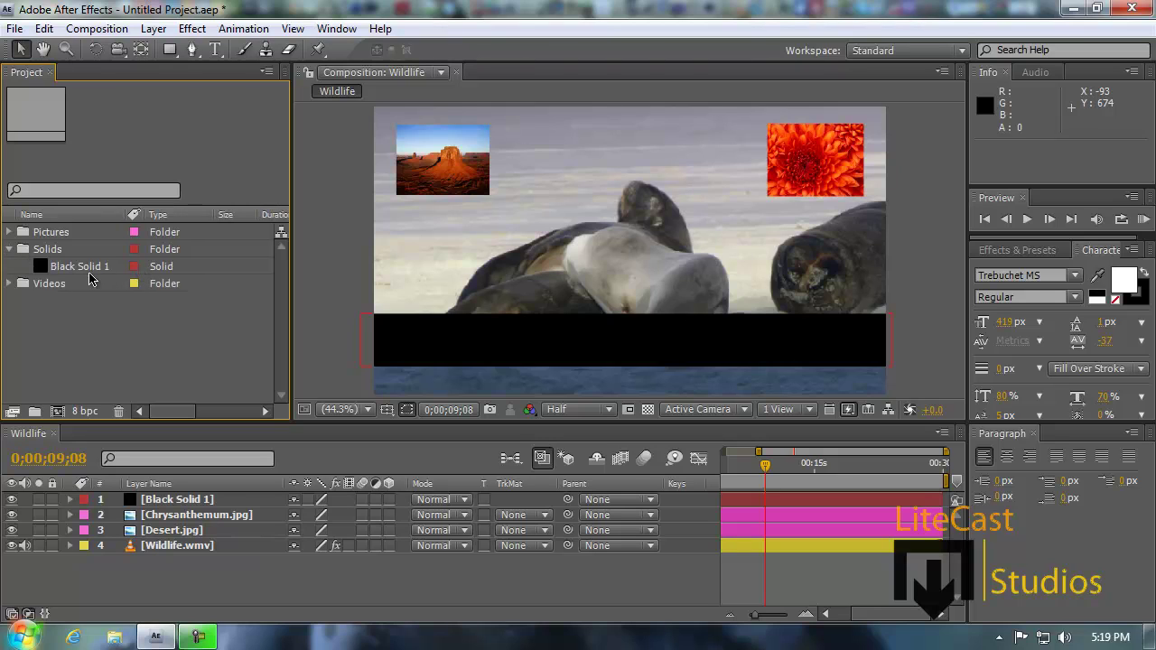
pyautogui.click(8, 250)
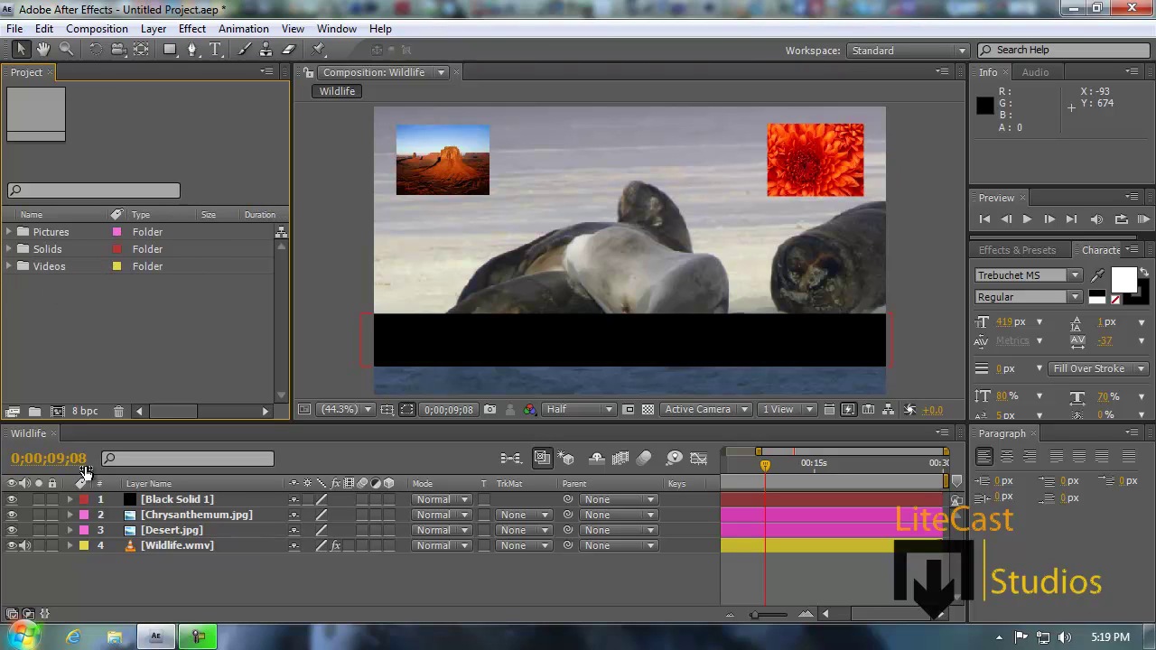
pyautogui.click(247, 591)
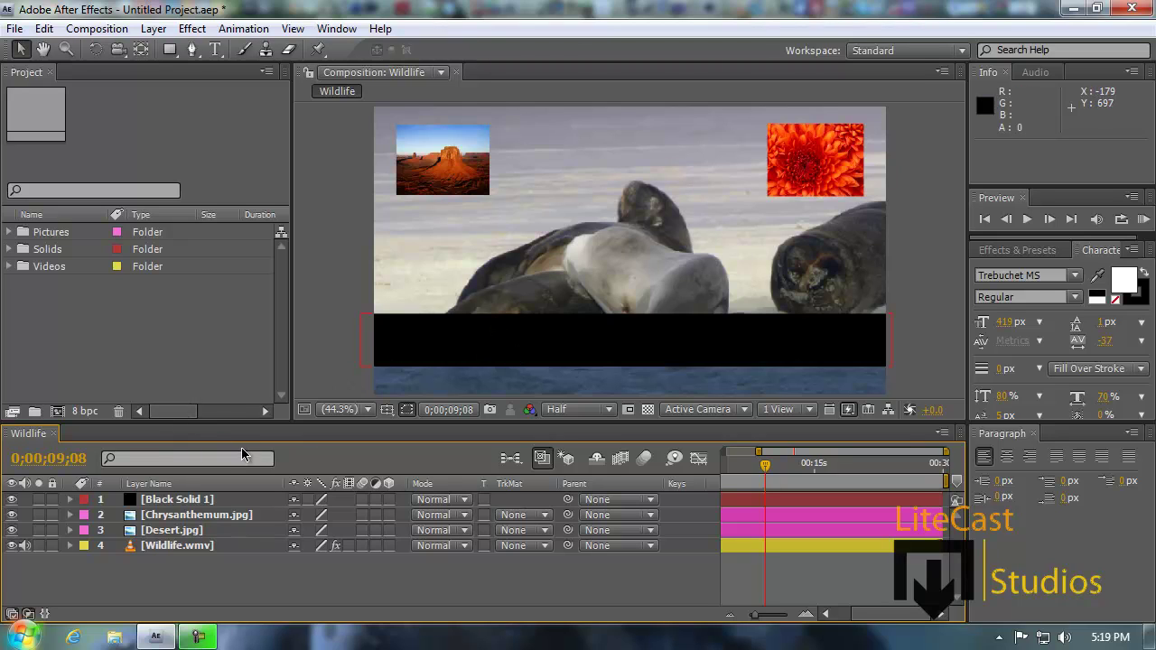
# - Reveal the Change Color settings of the Wildlife.wmv layer and scrub the current time back to 0;00;04;29
pyautogui.click(70, 545)
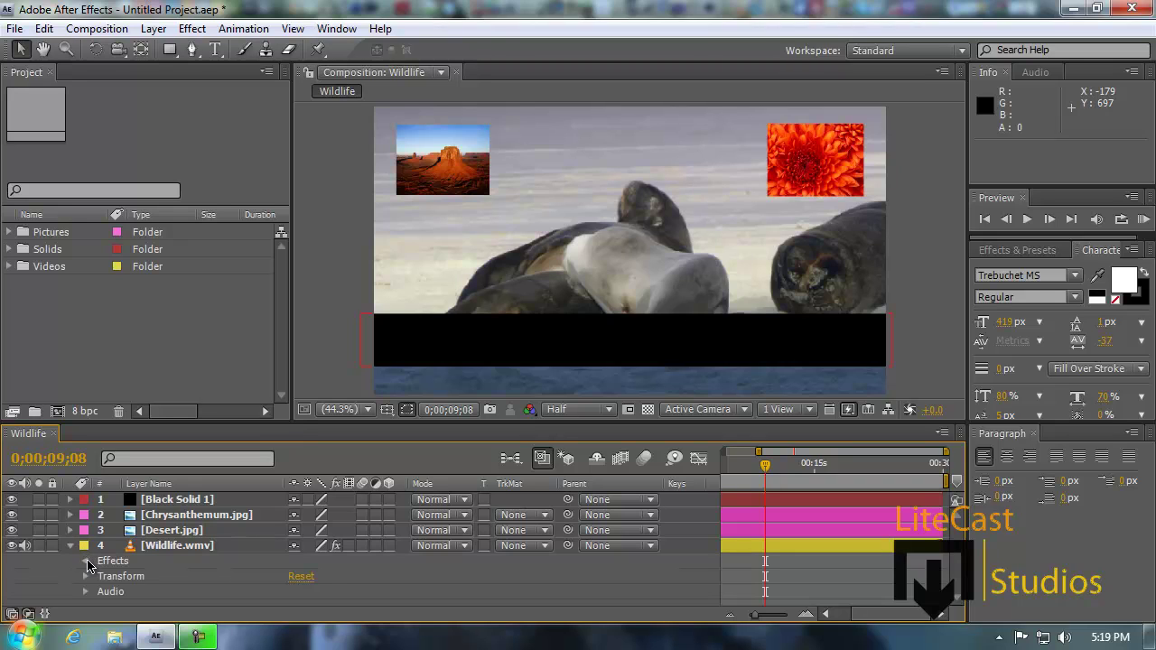
pyautogui.click(87, 561)
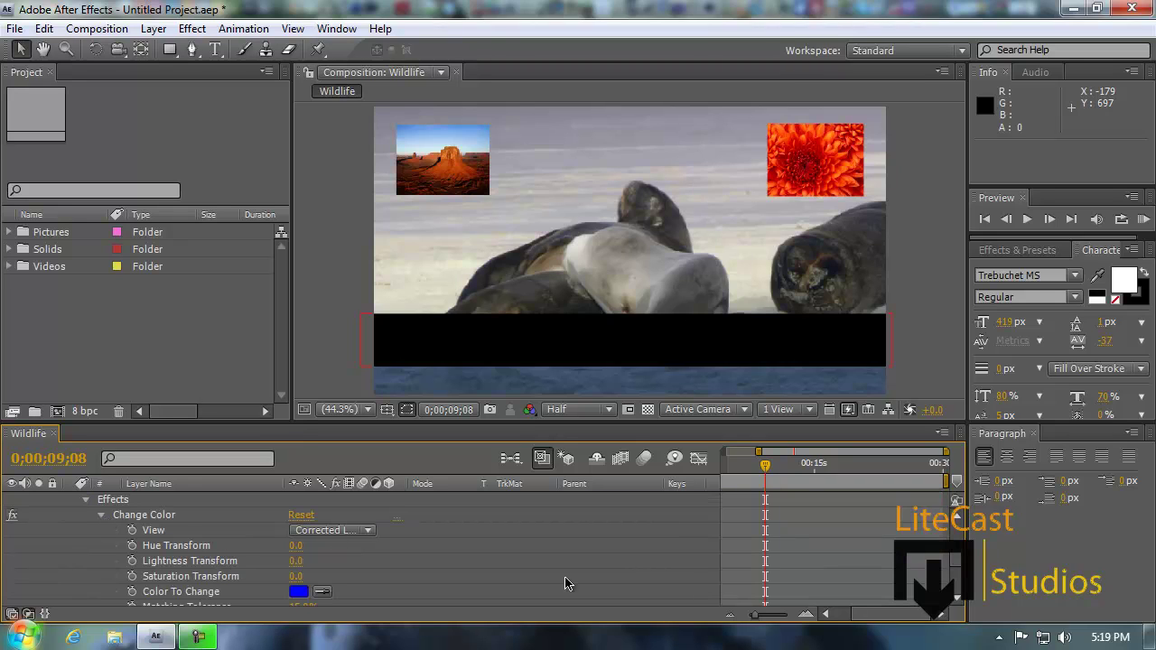
pyautogui.click(781, 473)
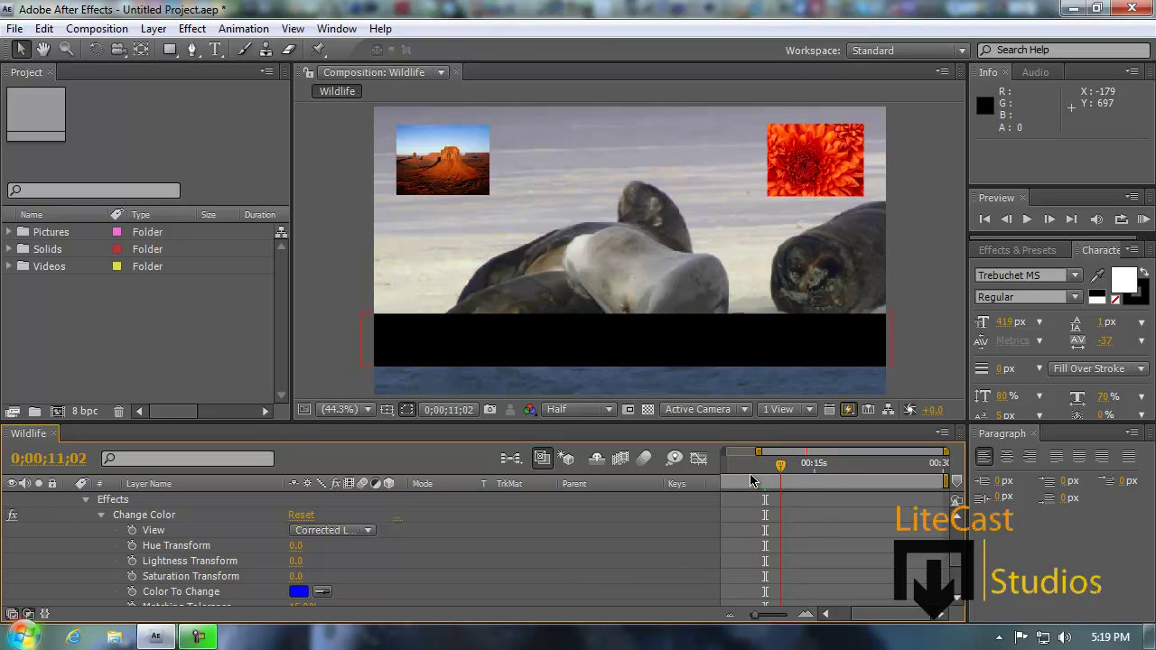
pyautogui.moveTo(743, 470); pyautogui.dragTo(729, 475)
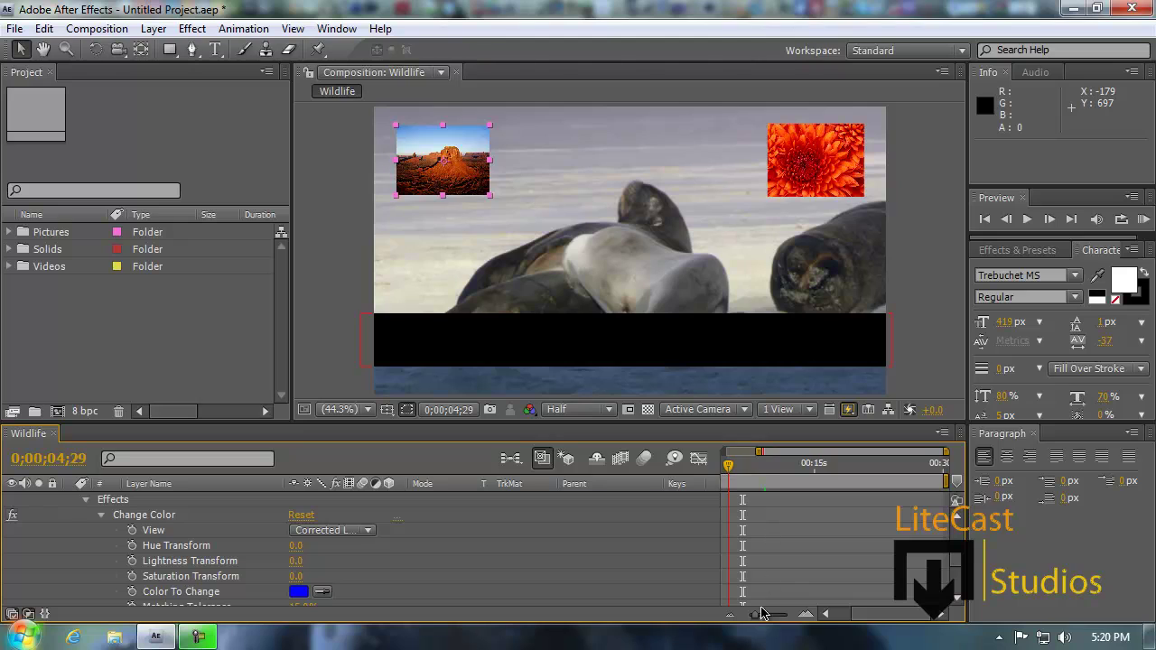
# - Widen the visible time range of the timeline to cover the composition from 0;00;00;00 to its end
pyautogui.click(761, 458)
pyautogui.moveTo(758, 451); pyautogui.dragTo(718, 461)
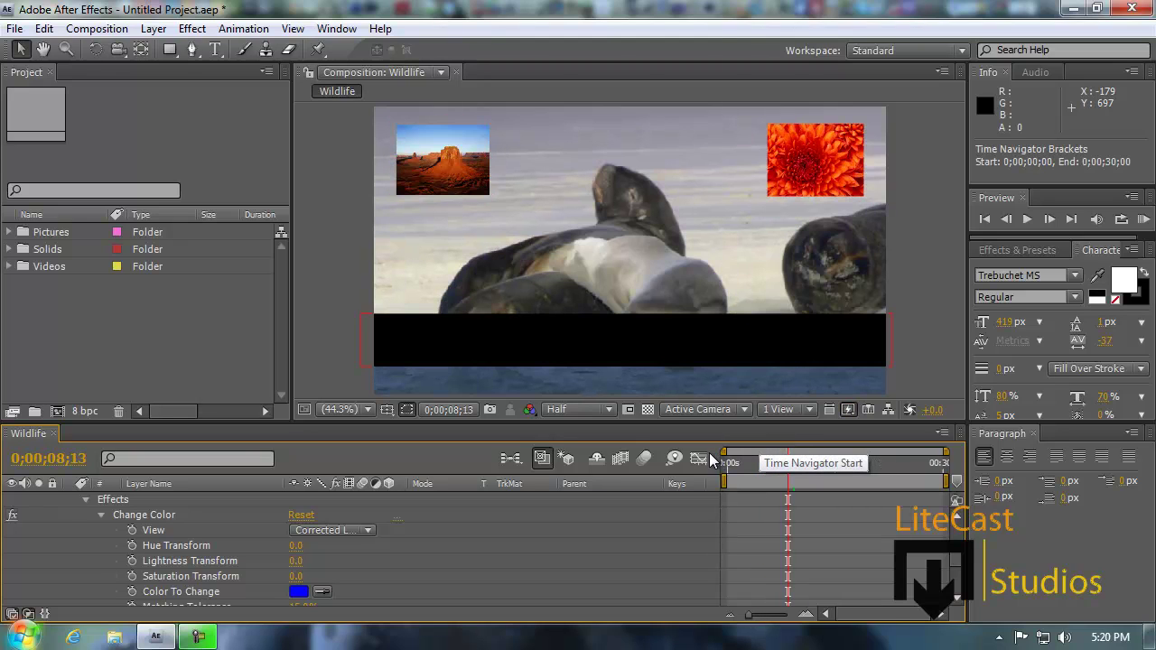
pyautogui.moveTo(751, 615)
pyautogui.mouseDown()
pyautogui.moveTo(797, 617)
pyautogui.moveTo(733, 615)
pyautogui.mouseUp()
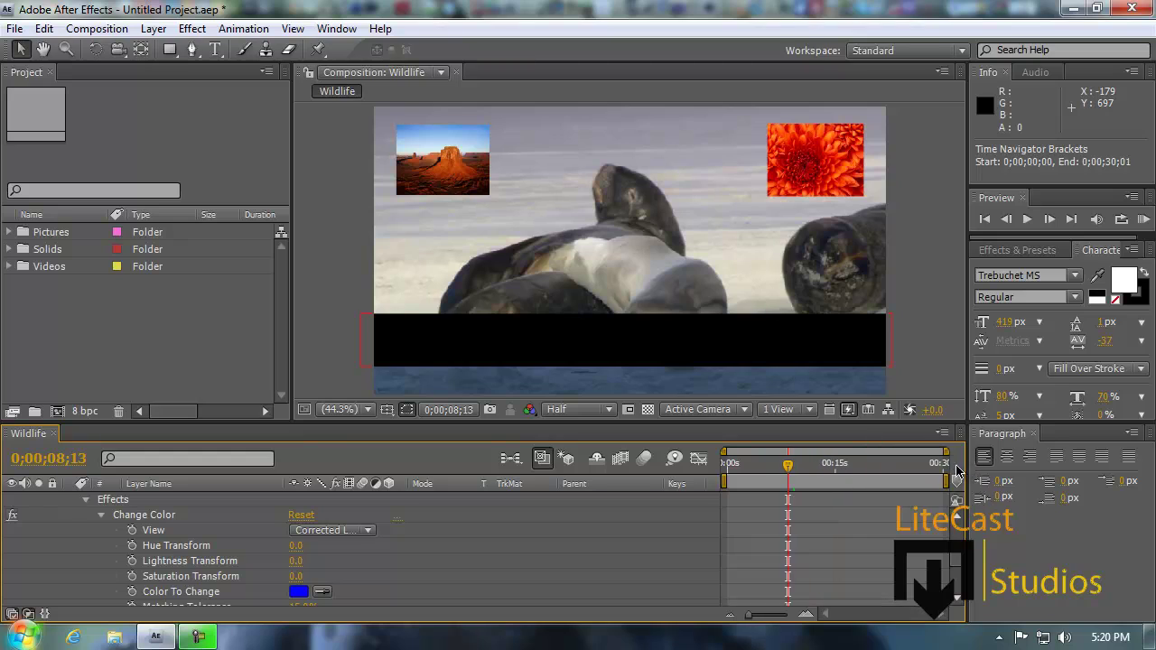
# - Narrow the visible time range to about 23 seconds, shift it to the composition's end, and set the current time to 0;00;25;02
pyautogui.moveTo(944, 451); pyautogui.dragTo(897, 451)
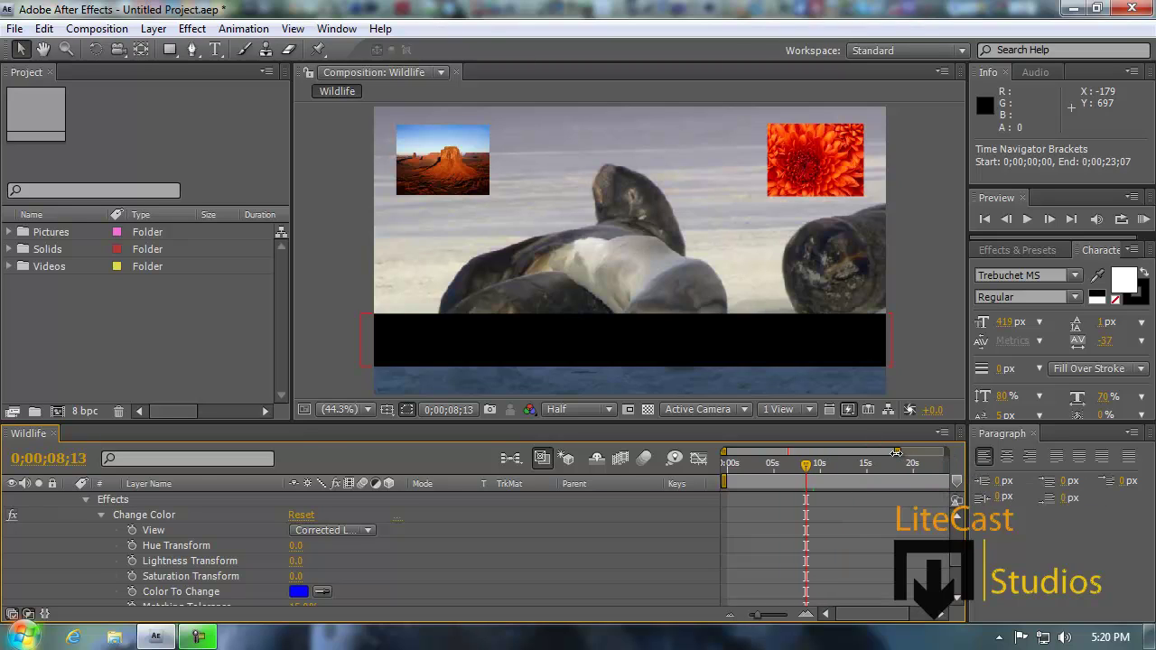
pyautogui.moveTo(854, 620); pyautogui.dragTo(908, 611)
pyautogui.click(897, 471)
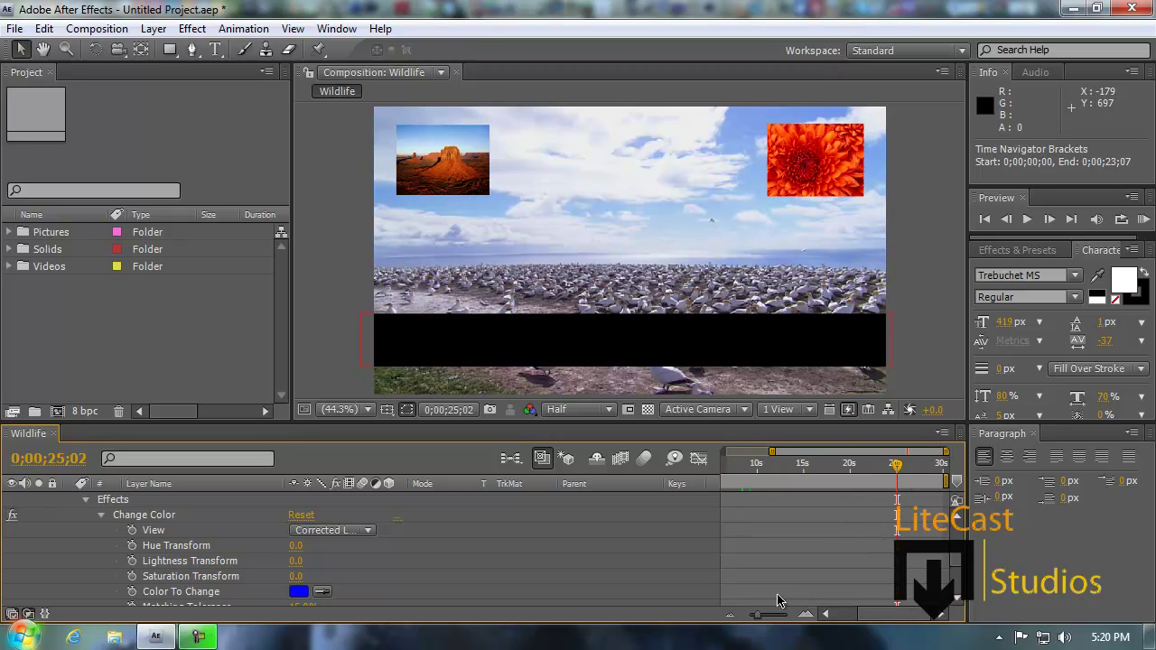
# - Magnify the timeline to a few seconds around the current time and move the current time to 0;00;25;15
pyautogui.moveTo(759, 621); pyautogui.dragTo(919, 623)
pyautogui.moveTo(791, 619); pyautogui.dragTo(775, 615)
pyautogui.click(872, 465)
pyautogui.click(893, 465)
pyautogui.press('-')
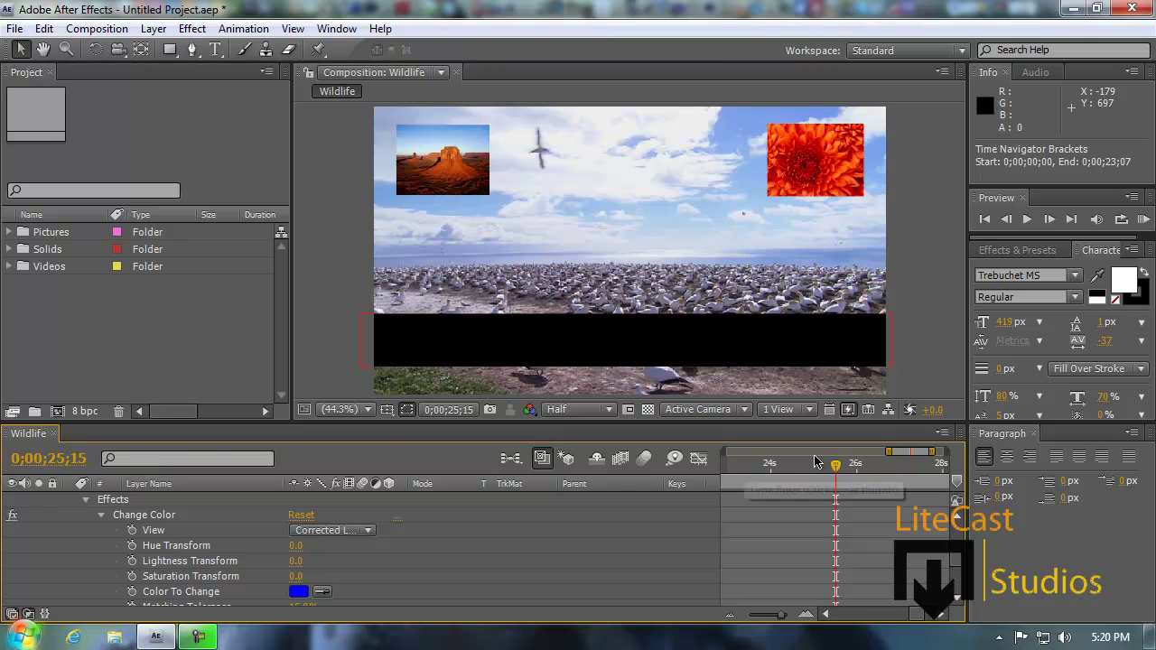
# - Set the current time precisely to 0;00;25;00 by entering the timecode
pyautogui.click(36, 462)
pyautogui.doubleClick(554, 316)
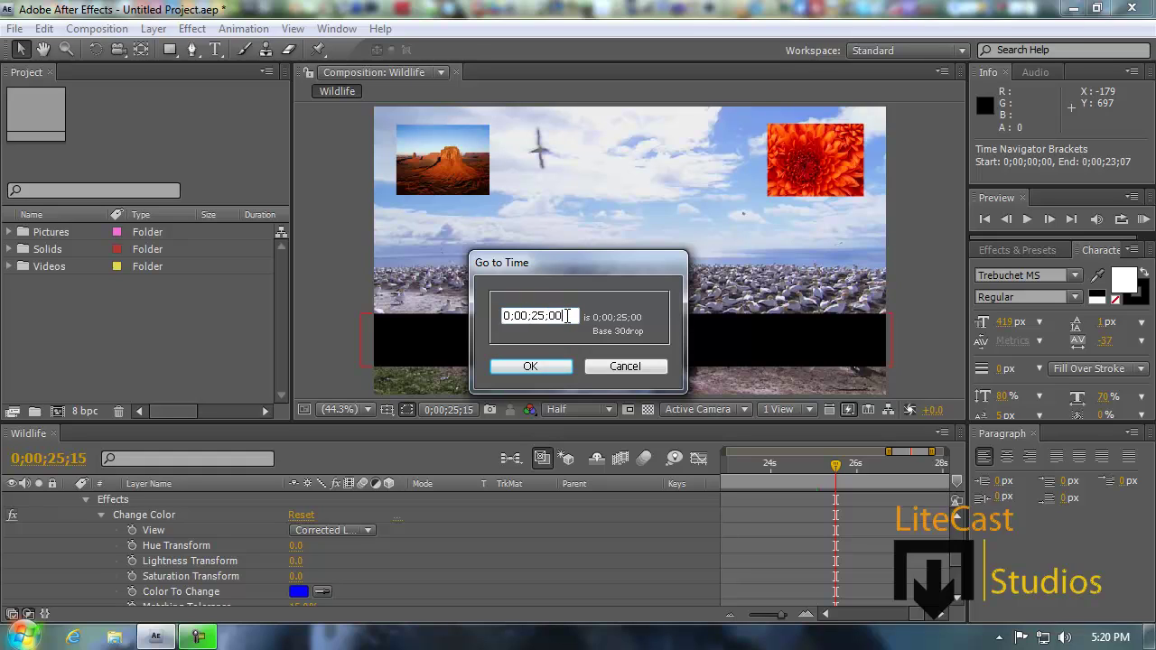
pyautogui.write('00')
pyautogui.click(544, 361)
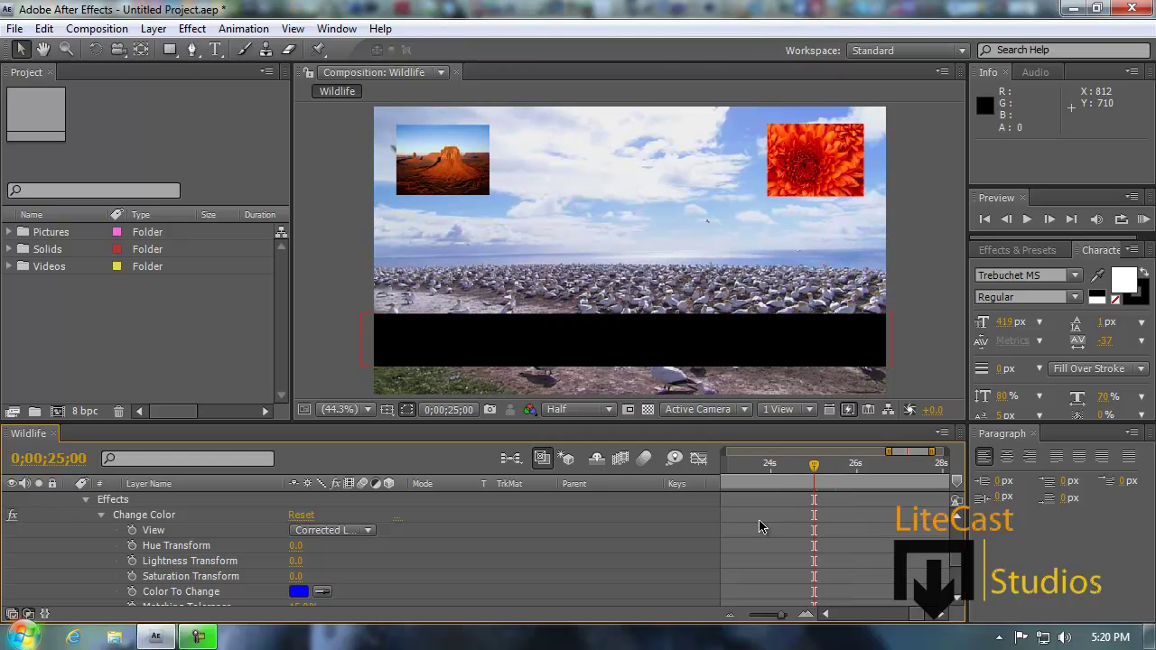
# - Preview the composition with the timeline magnified to single frames, and again with it zoomed out to seconds
pyautogui.click(786, 615)
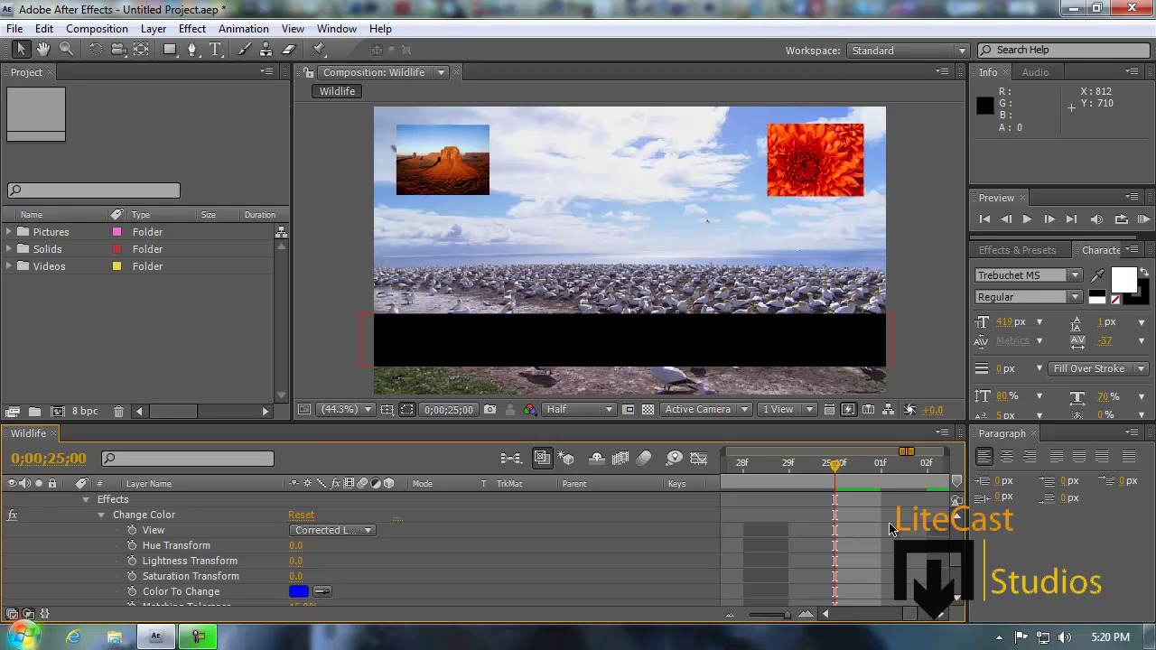
pyautogui.click(1026, 219)
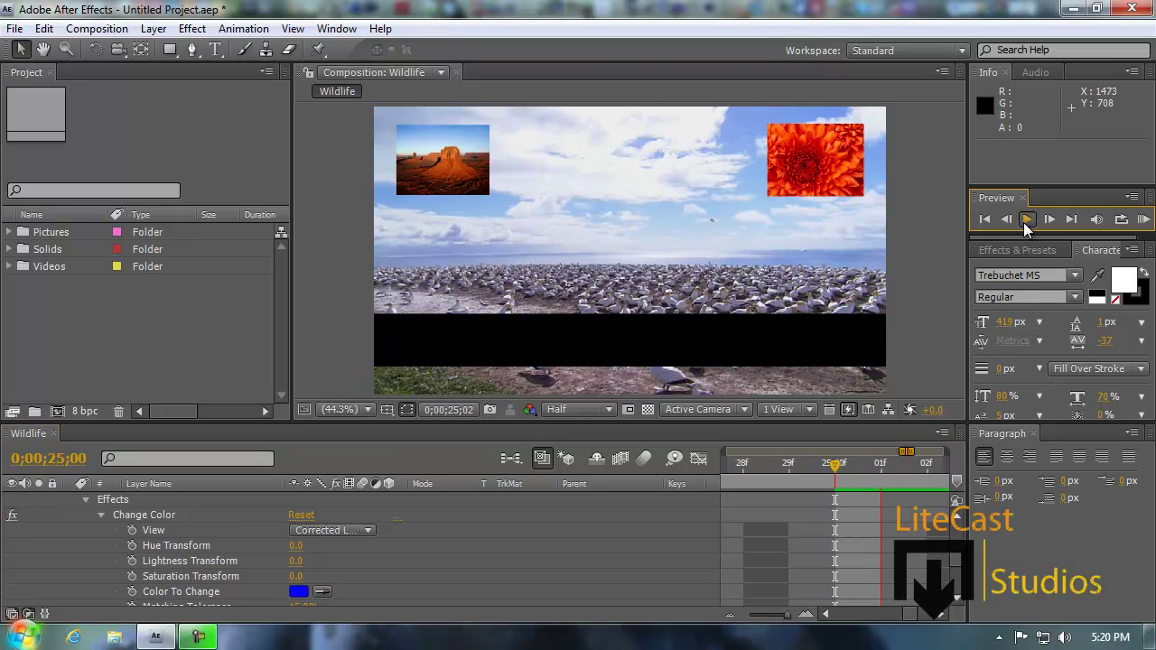
pyautogui.moveTo(792, 617); pyautogui.dragTo(784, 618)
pyautogui.click(1029, 223)
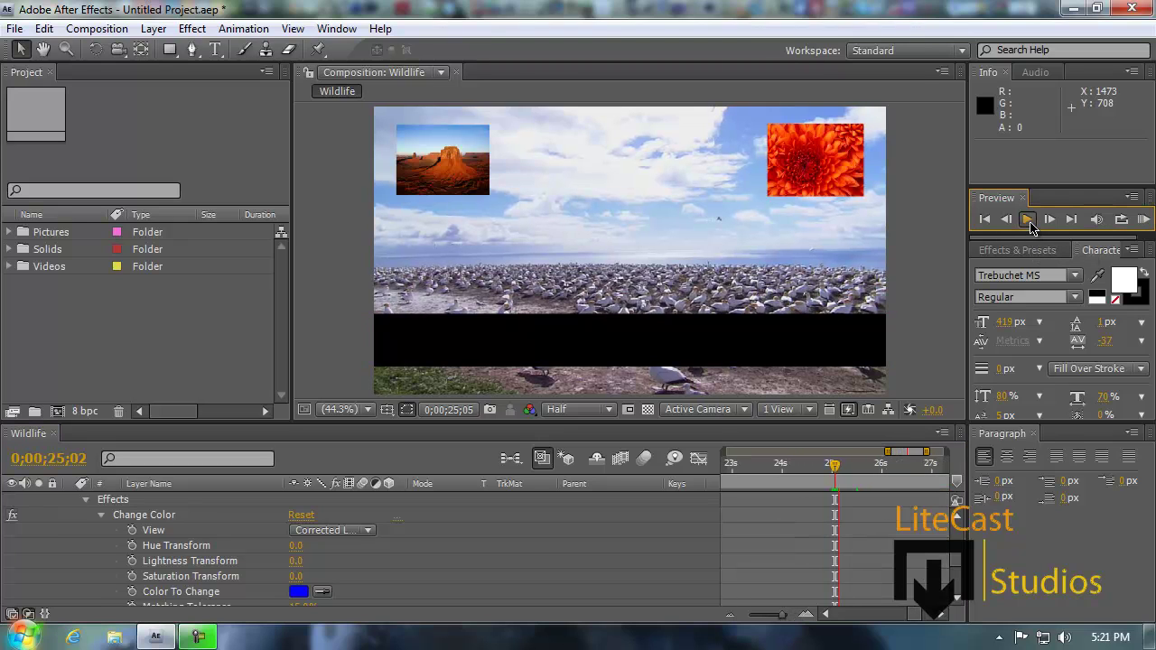
# - Move the current time back to 0;00;25;02, play a short preview of the composition, and stop it
pyautogui.click(849, 467)
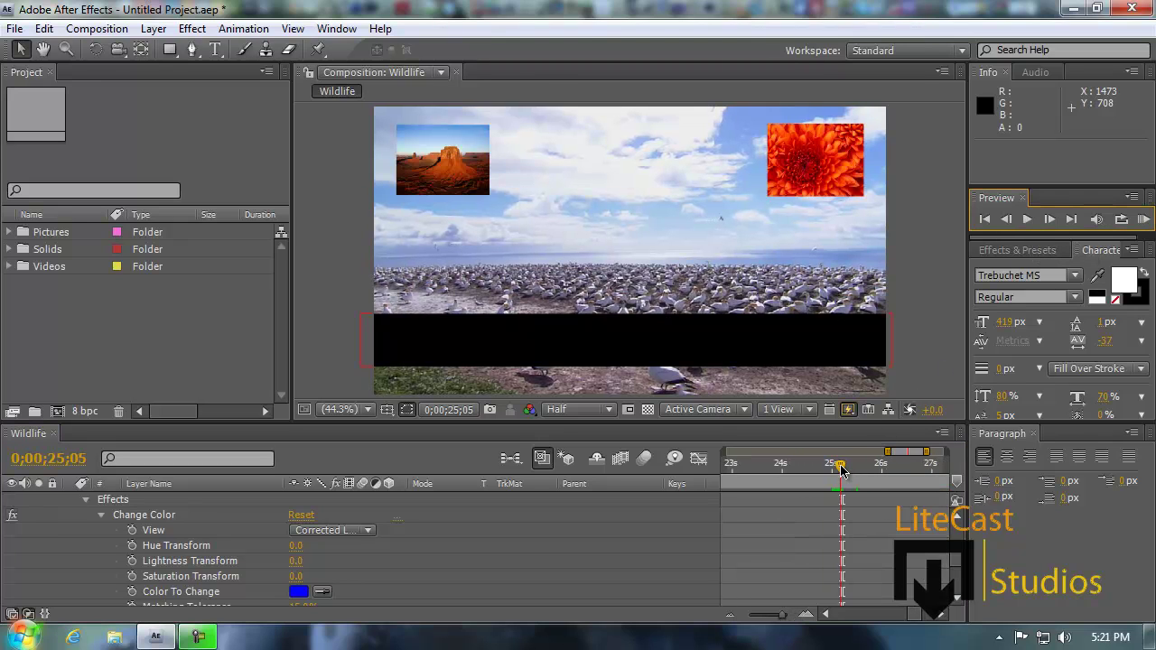
pyautogui.moveTo(841, 468); pyautogui.dragTo(833, 468)
pyautogui.click(1026, 219)
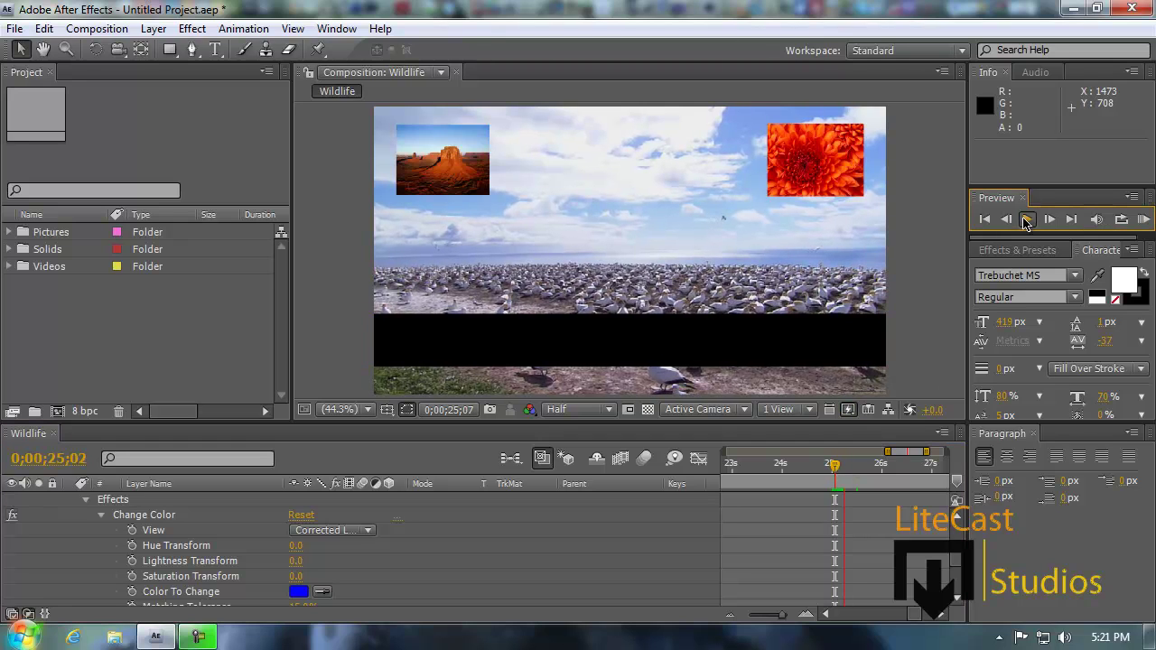
pyautogui.click(1027, 223)
# - Set the current time to 0;00;24;01 and collapse the properties of the Wildlife.wmv layer
pyautogui.click(792, 466)
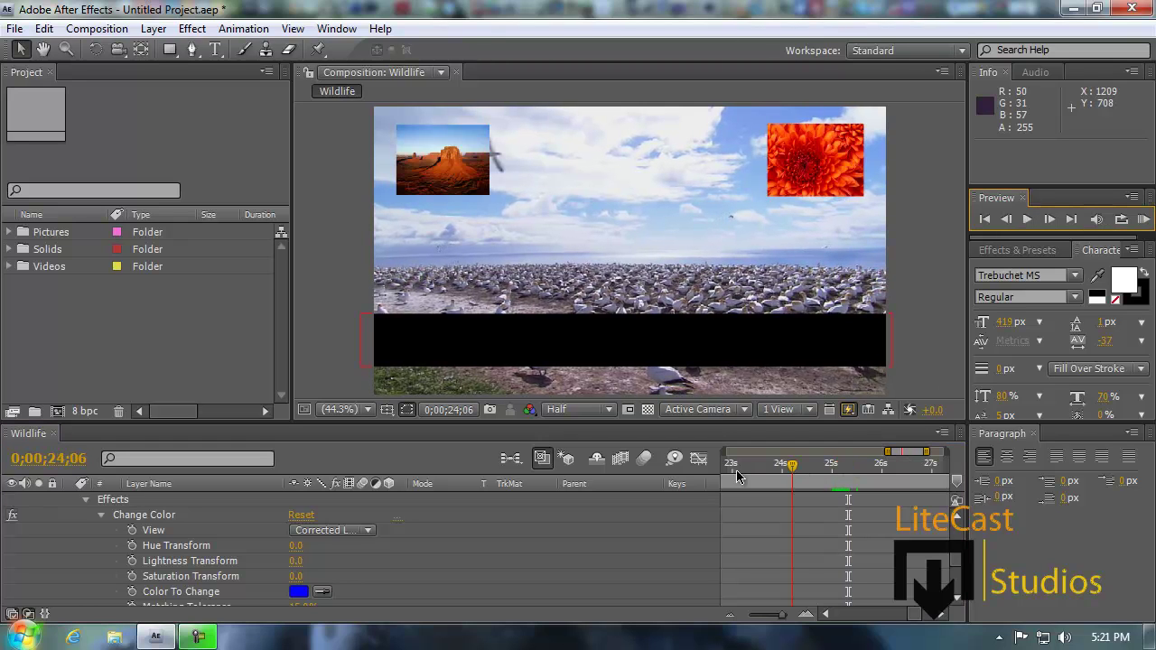
pyautogui.moveTo(782, 618)
pyautogui.mouseDown()
pyautogui.moveTo(763, 621)
pyautogui.moveTo(781, 620)
pyautogui.mouseUp()
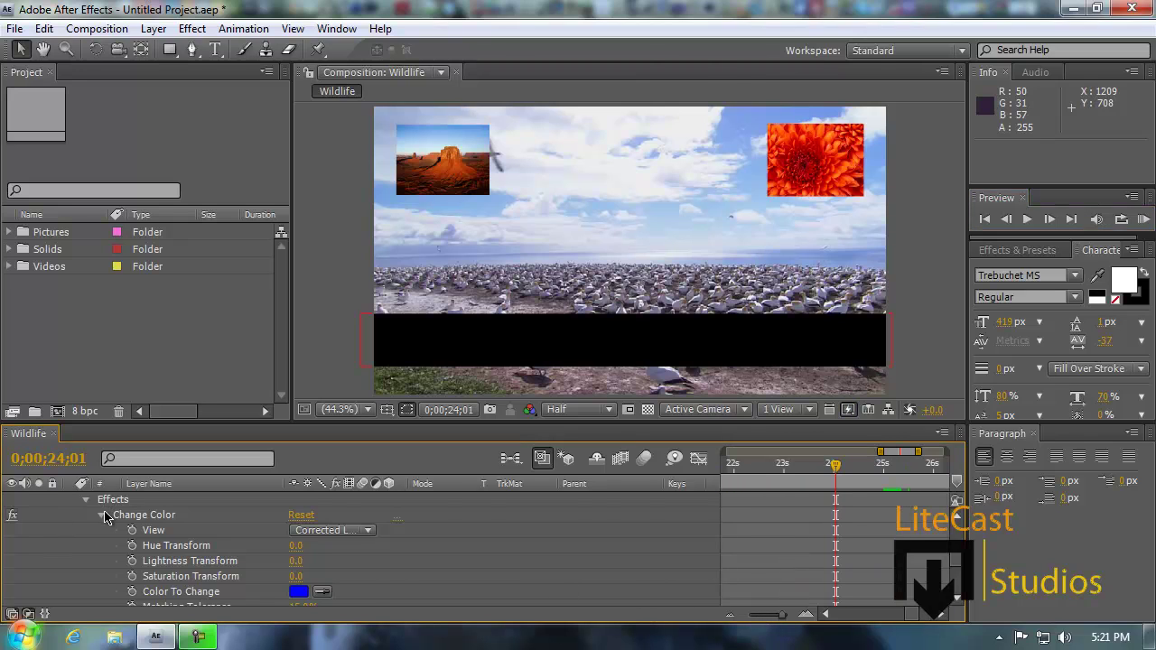
pyautogui.scroll(3, 105, 515)
pyautogui.click(71, 546)
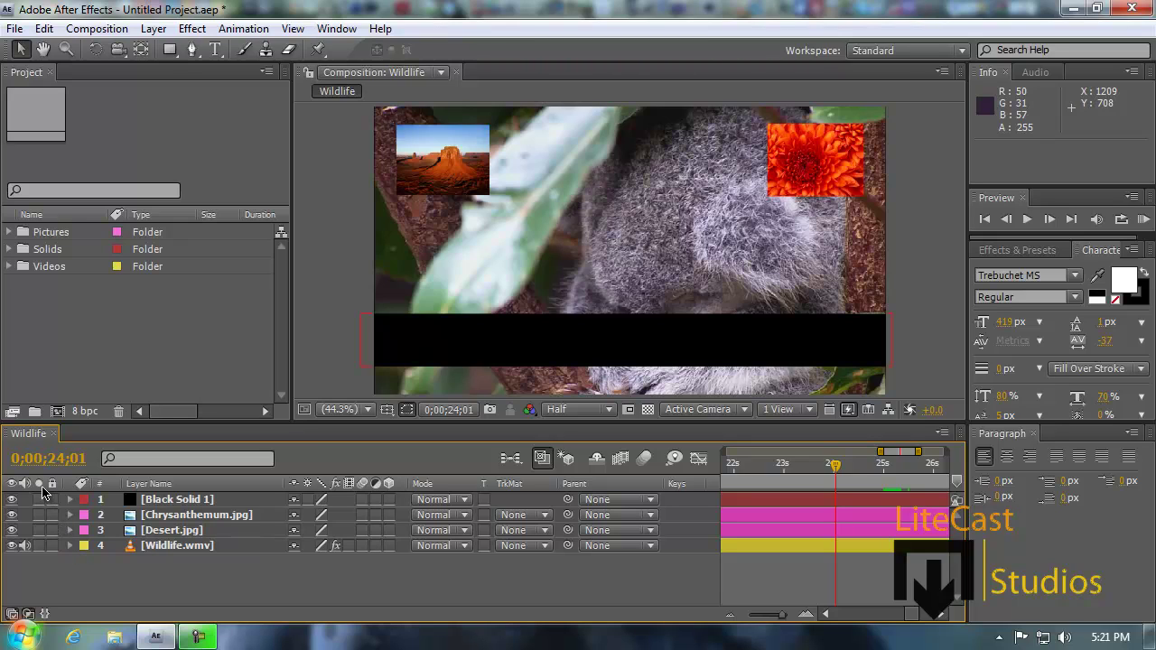
# - Solo the Wildlife.wmv layer together with Chrysanthemum.jpg, and turn both solos off again
pyautogui.click(40, 546)
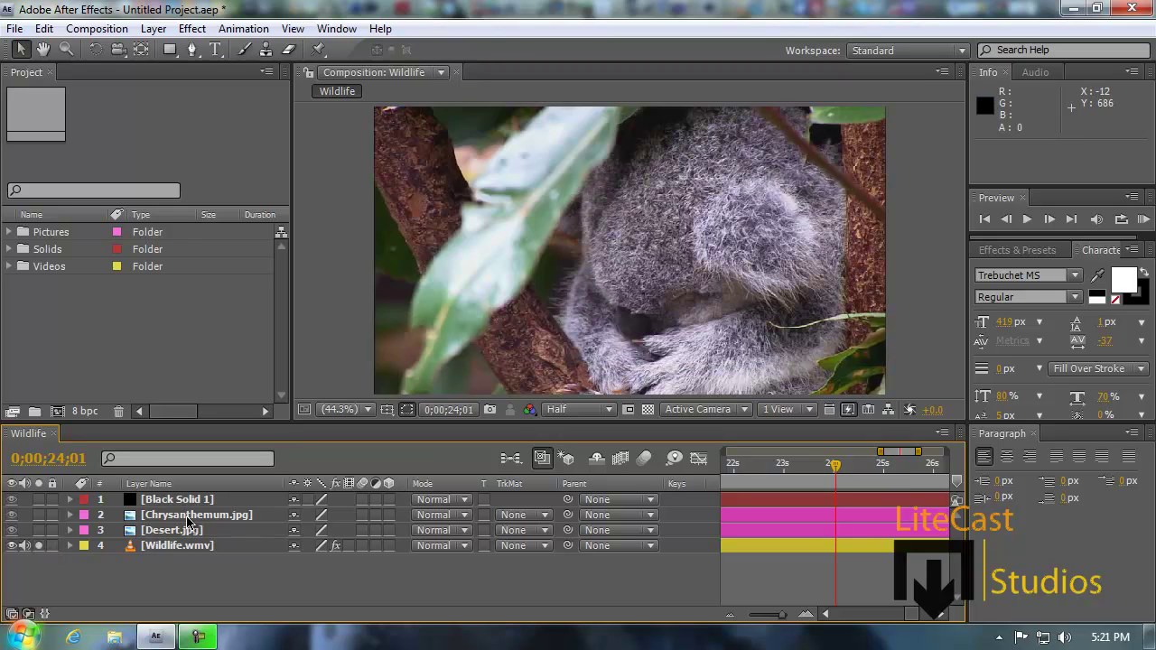
pyautogui.click(38, 514)
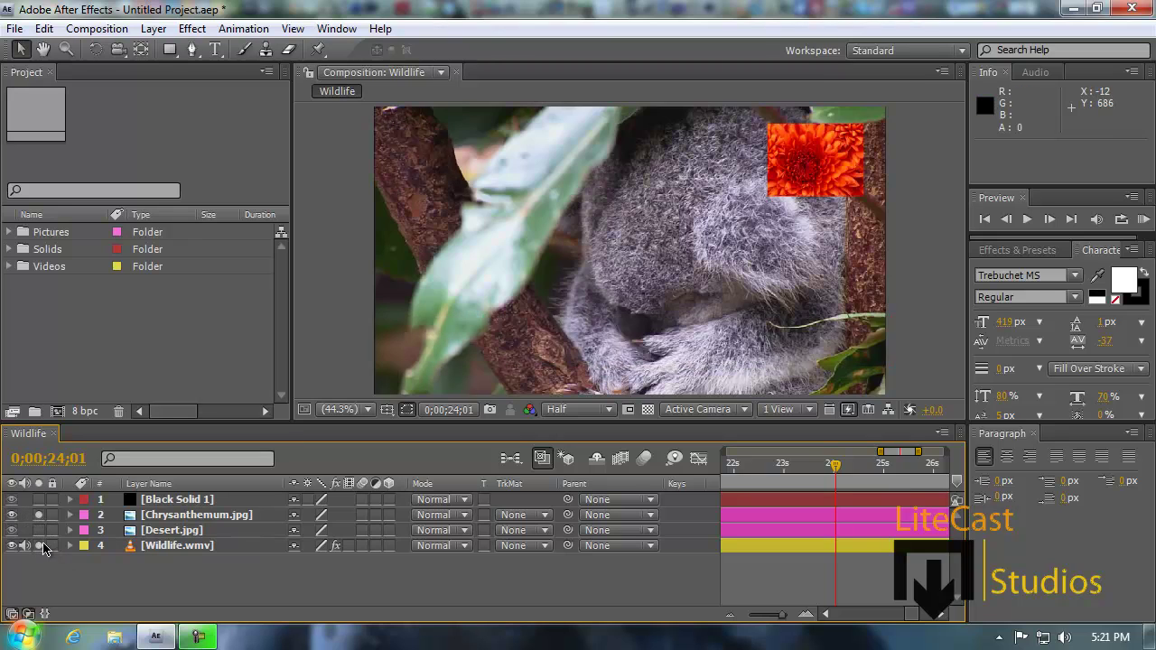
pyautogui.click(38, 545)
pyautogui.click(38, 515)
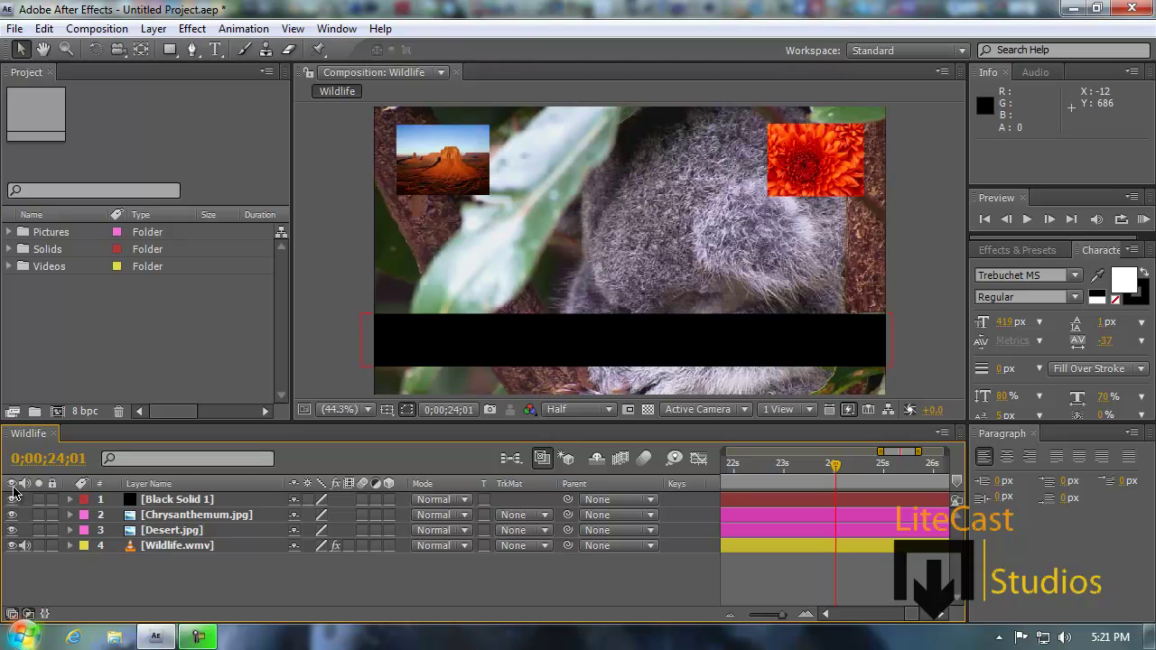
# - Hide and show the Black Solid 1 and Desert.jpg layers twice, leaving both visible
pyautogui.click(12, 499)
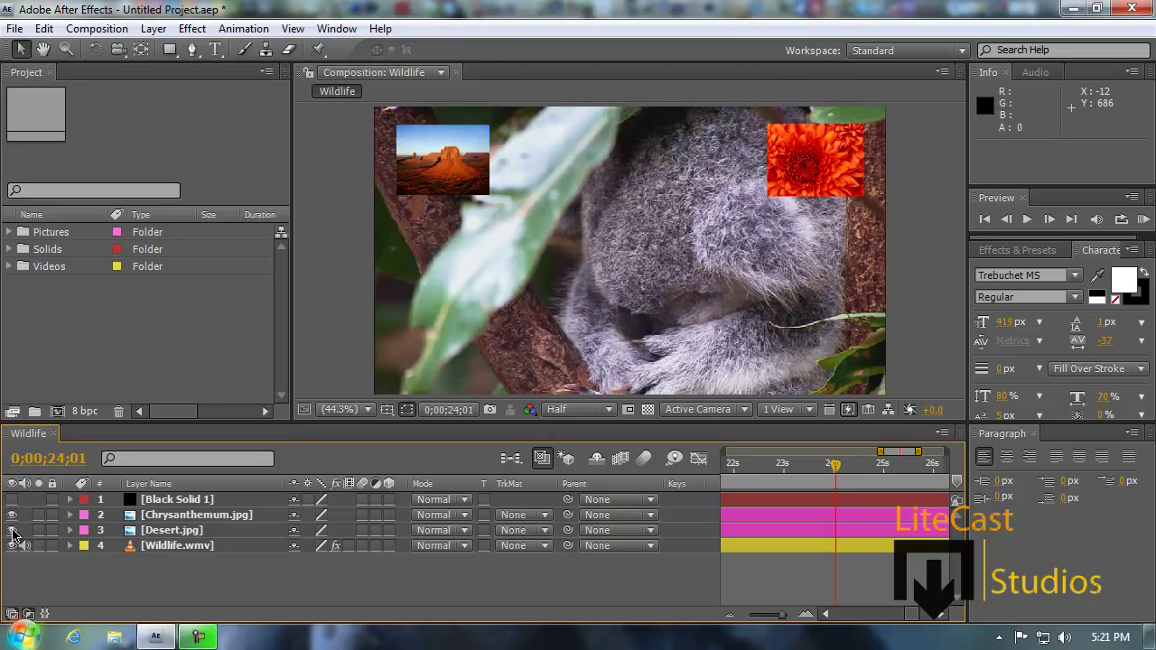
pyautogui.click(11, 530)
pyautogui.click(11, 530)
pyautogui.click(11, 500)
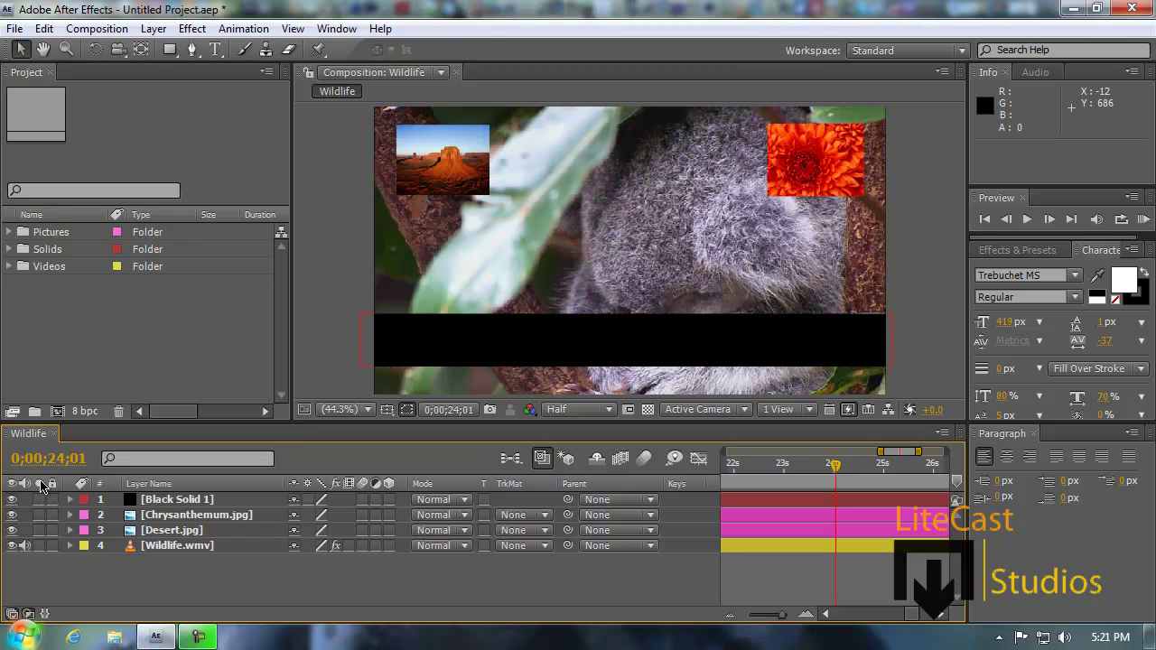
pyautogui.click(12, 499)
pyautogui.click(12, 530)
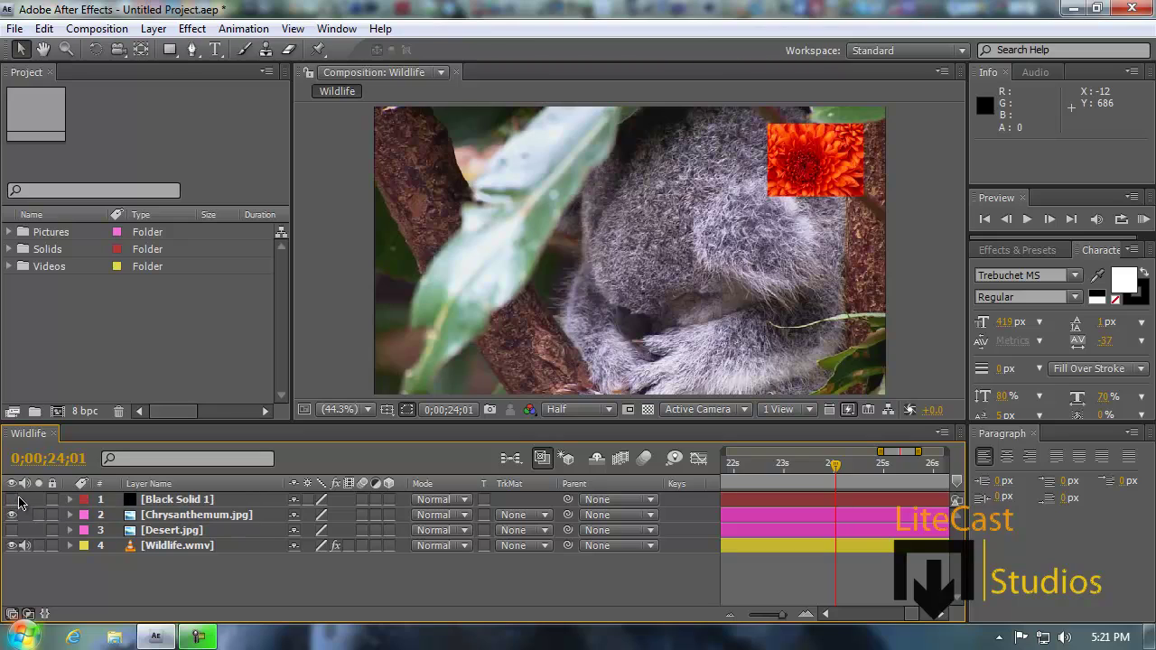
pyautogui.click(12, 500)
pyautogui.click(12, 530)
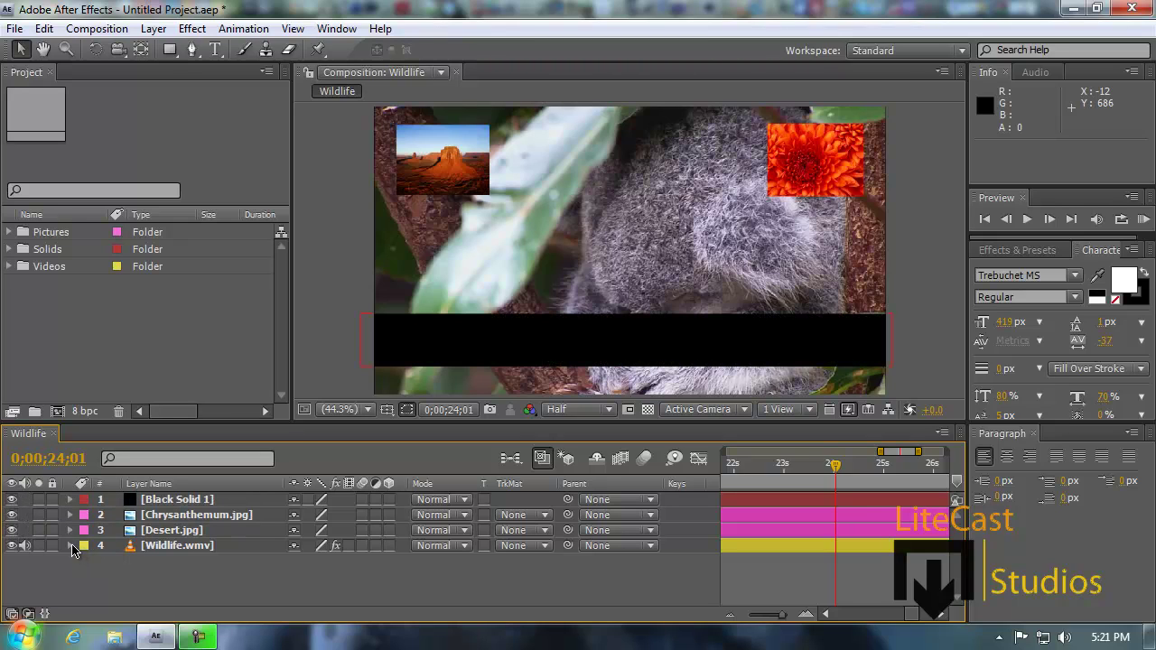
# - Expand the Wildlife.wmv layer, fold its Effects group, collapse the layer again, and expand the Chrysanthemum.jpg layer instead
pyautogui.click(70, 546)
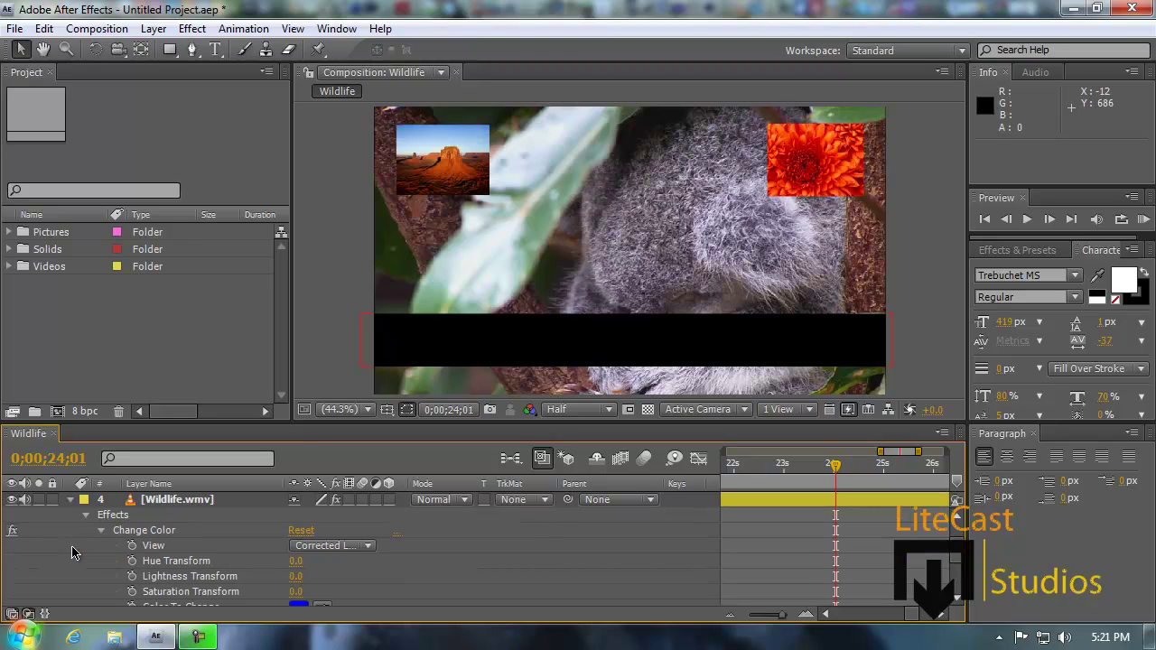
pyautogui.click(86, 517)
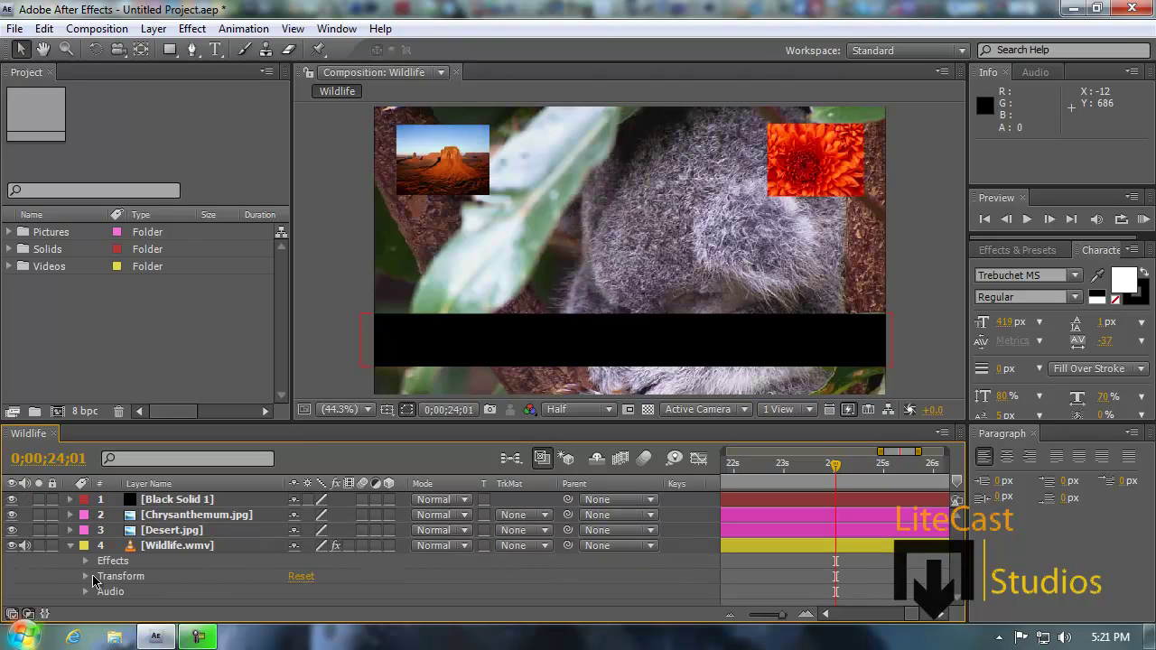
pyautogui.click(71, 546)
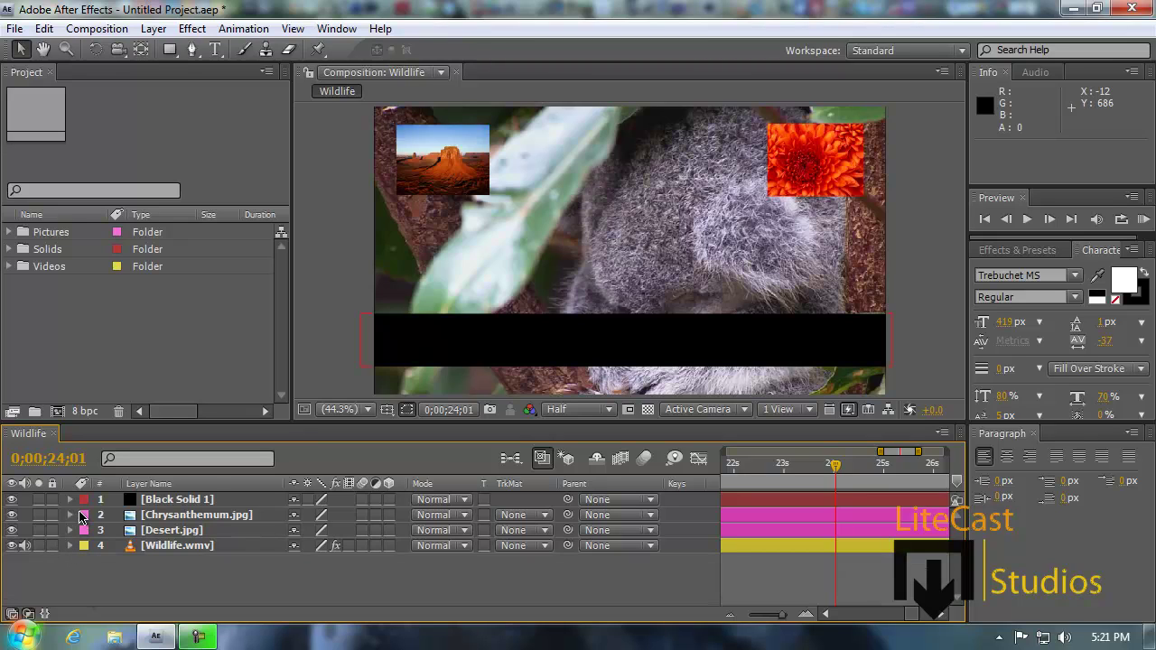
pyautogui.click(176, 515)
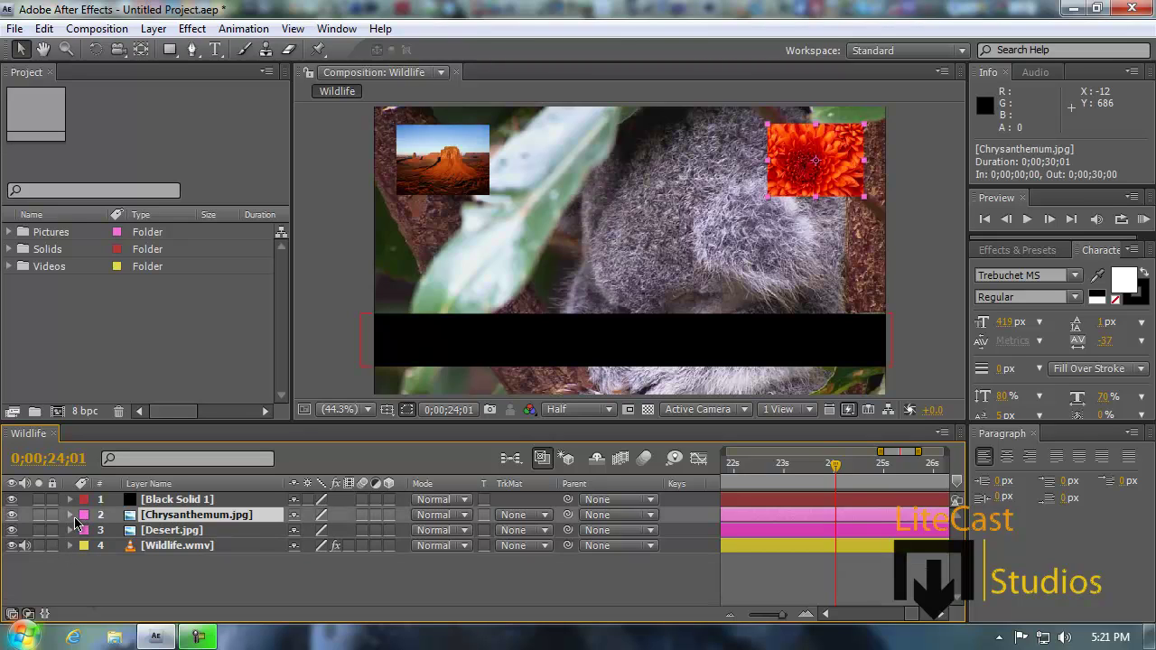
pyautogui.click(72, 515)
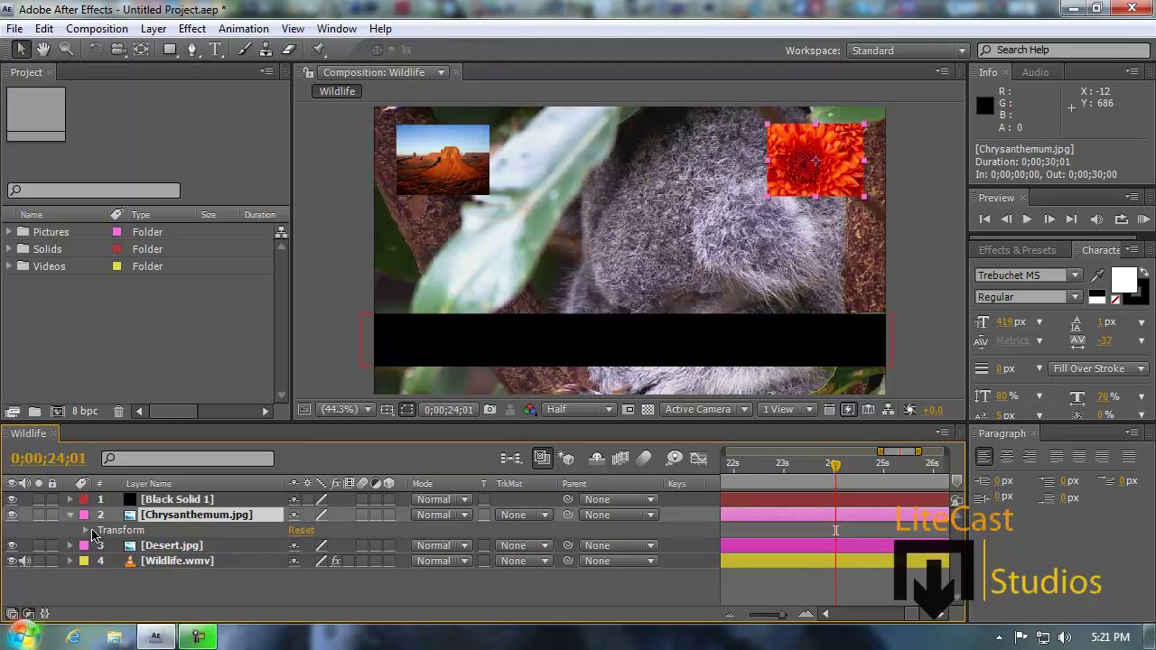
# - Delete all effects from the Wildlife.wmv layer and collapse its properties
pyautogui.click(69, 560)
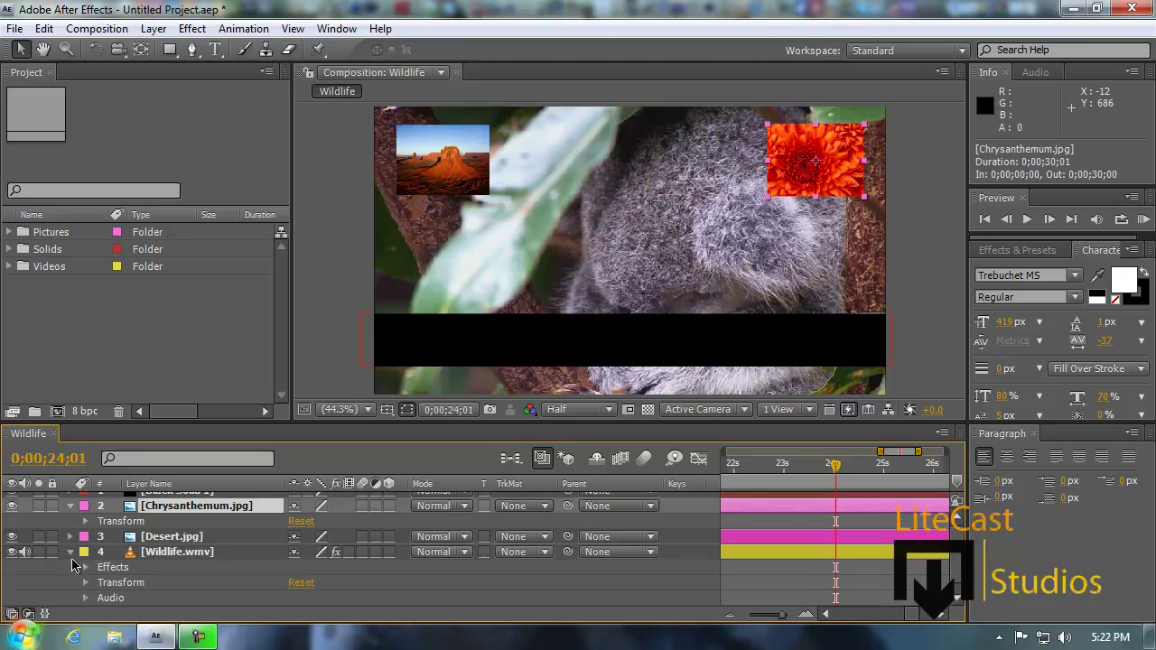
pyautogui.click(101, 568)
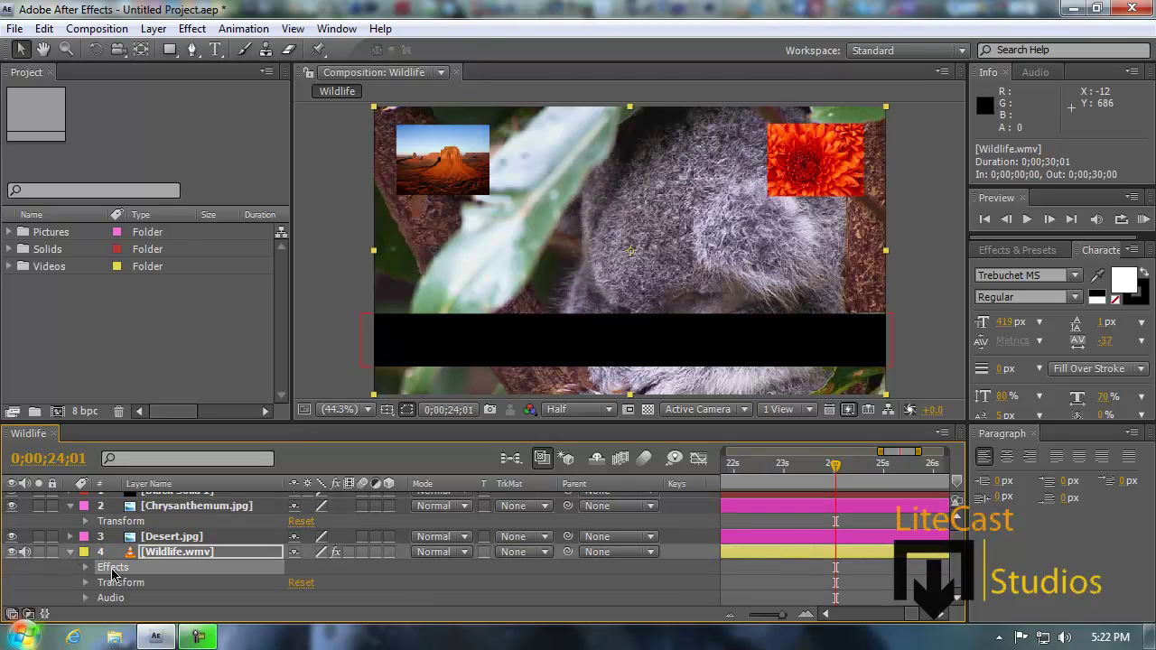
pyautogui.press('Delete')
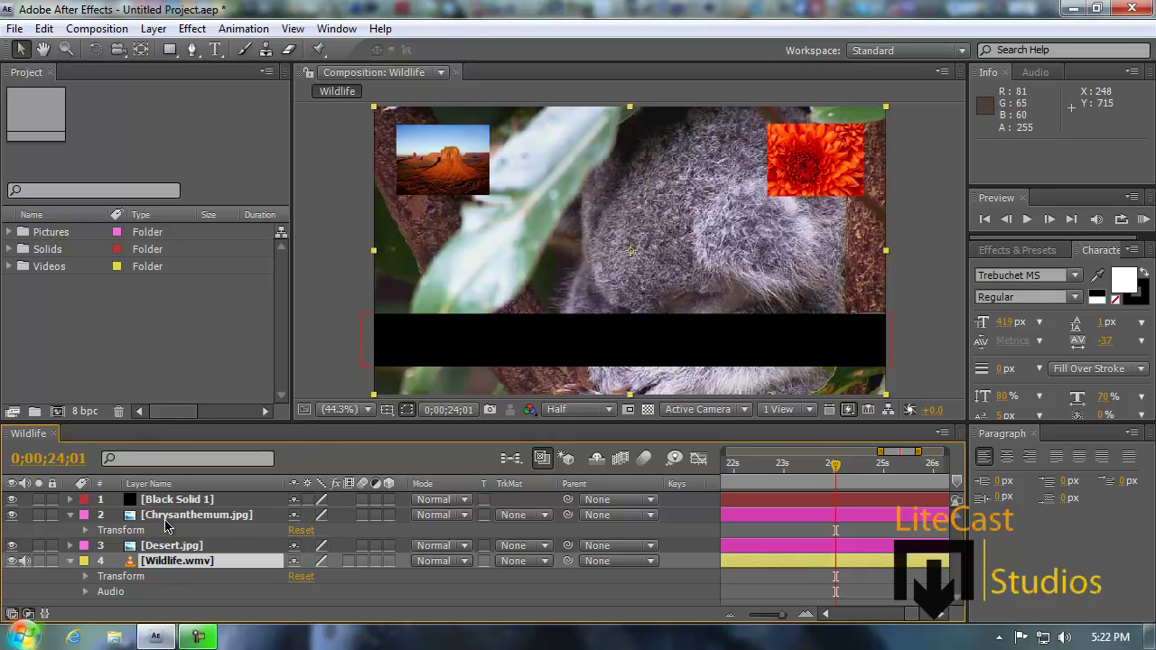
pyautogui.click(72, 563)
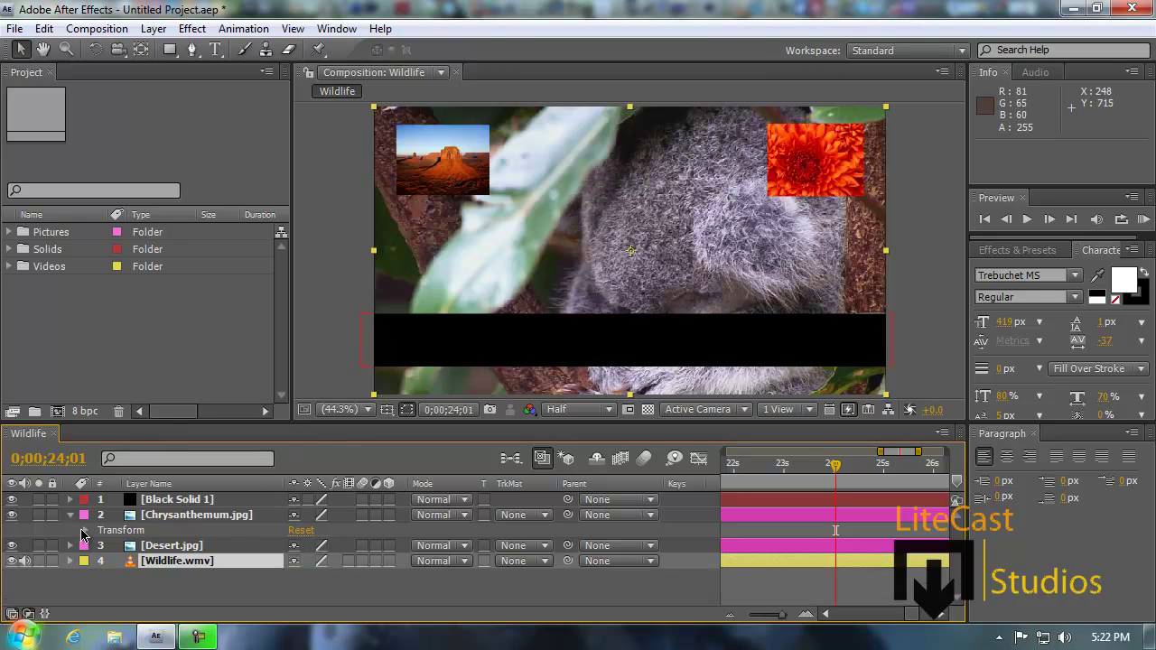
# - Expand the Transform properties of the Chrysanthemum.jpg layer and look through them, selecting Scale and Opacity in turn
pyautogui.click(85, 531)
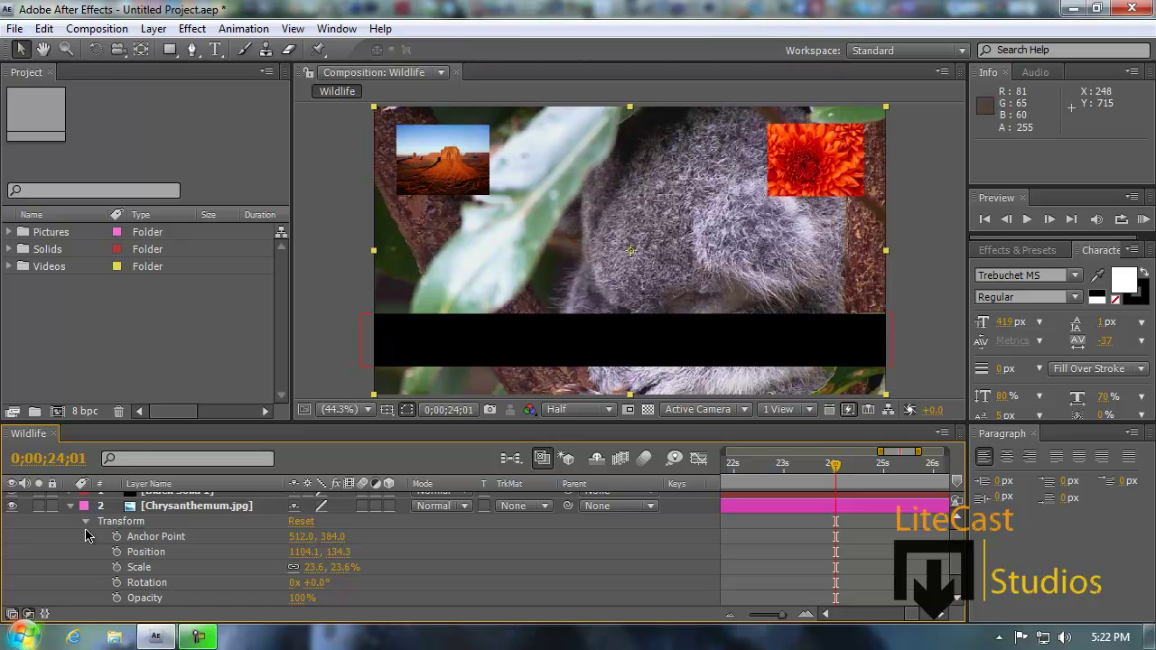
pyautogui.click(143, 564)
pyautogui.scroll(-1, 145, 566)
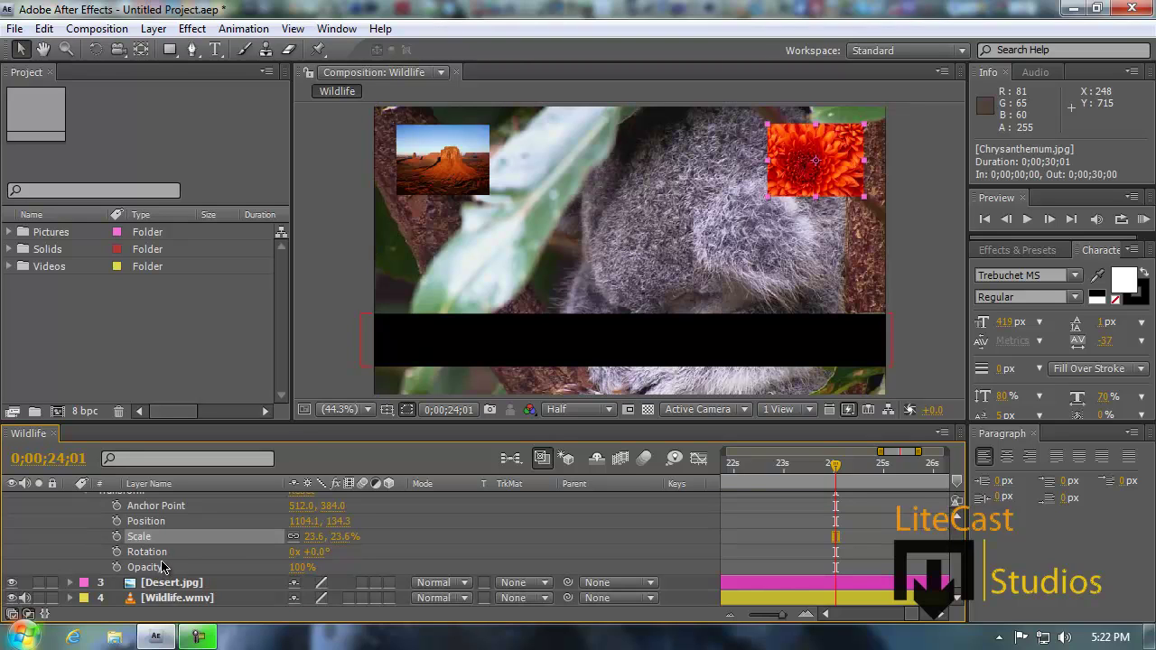
pyautogui.click(163, 568)
pyautogui.scroll(2, 194, 576)
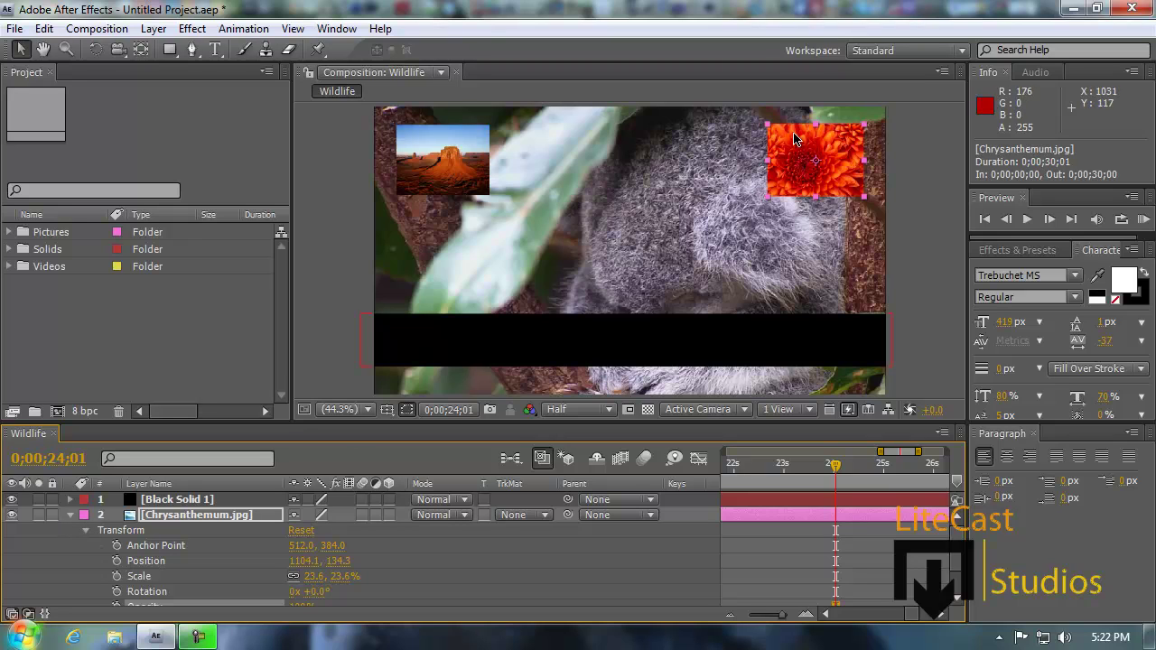
# - Set the Opacity of the Chrysanthemum.jpg layer to 50%
pyautogui.scroll(-2, 358, 599)
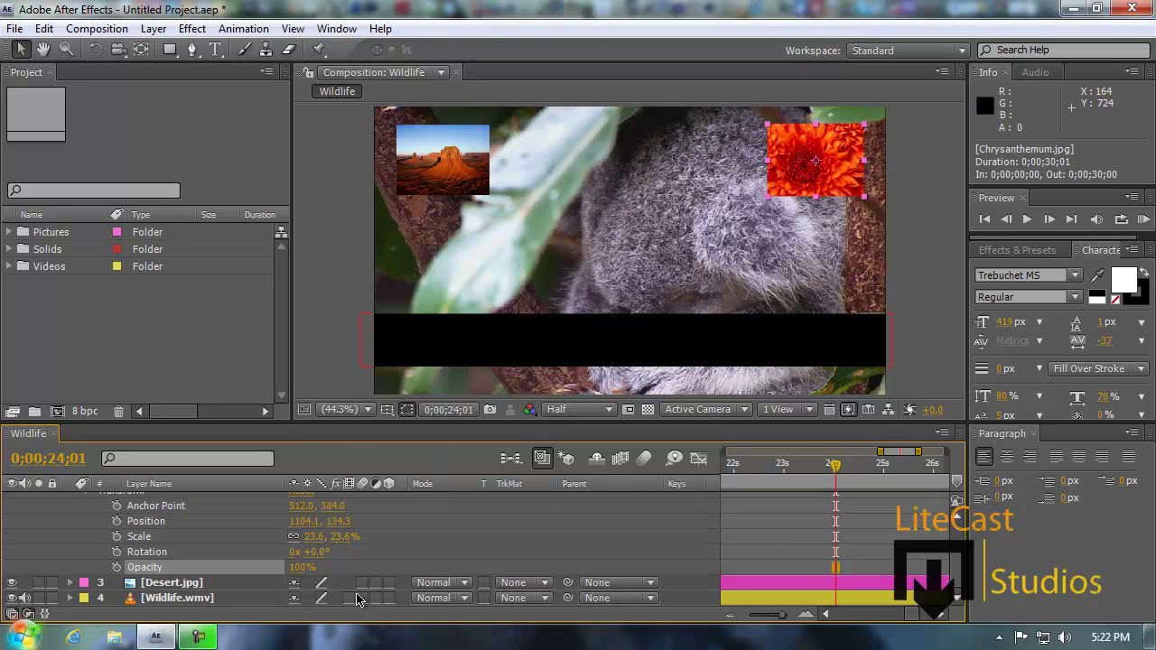
pyautogui.moveTo(299, 571)
pyautogui.mouseDown()
pyautogui.moveTo(217, 568)
pyautogui.moveTo(298, 569)
pyautogui.mouseUp()
pyautogui.click(298, 567)
pyautogui.write('50')
pyautogui.press('Return')
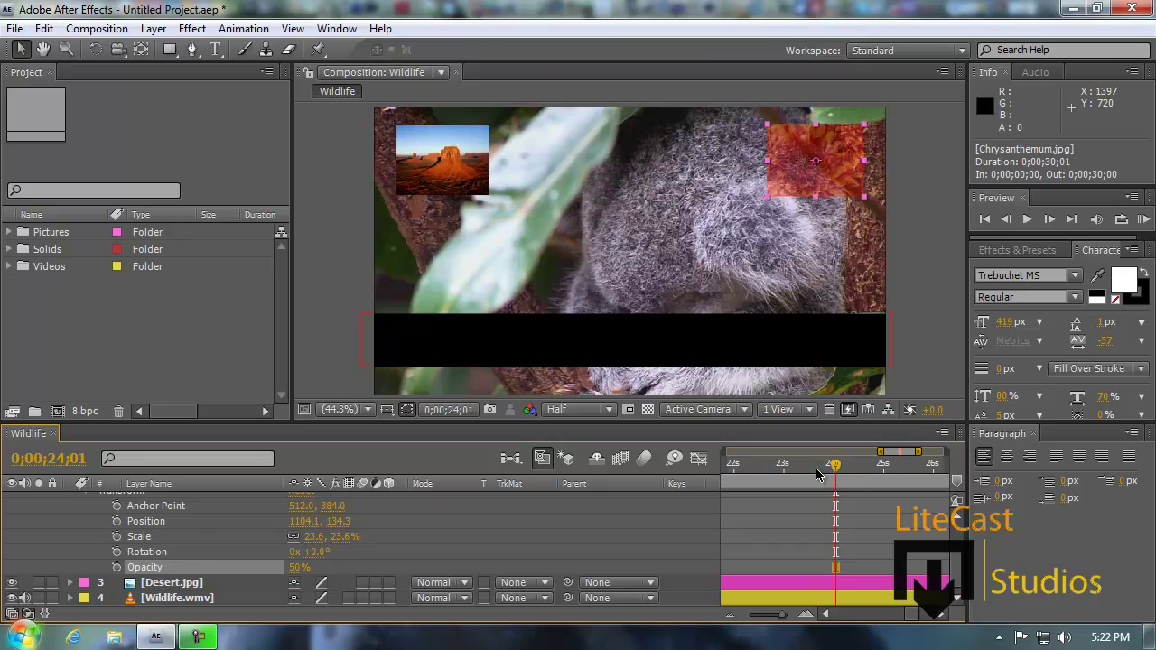
# - Zoom the timeline out to the whole composition, set the current time to 0;00;00;00, and zoom in on the first seconds
pyautogui.moveTo(781, 614); pyautogui.dragTo(753, 615)
pyautogui.click(775, 466)
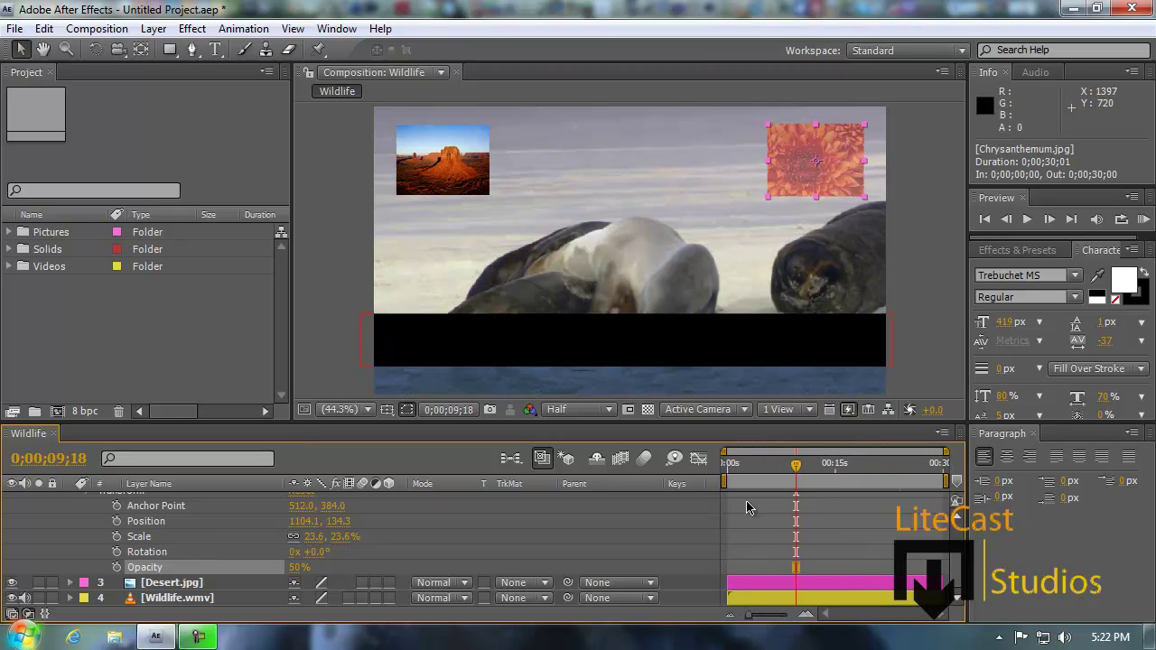
pyautogui.click(728, 471)
pyautogui.click(724, 468)
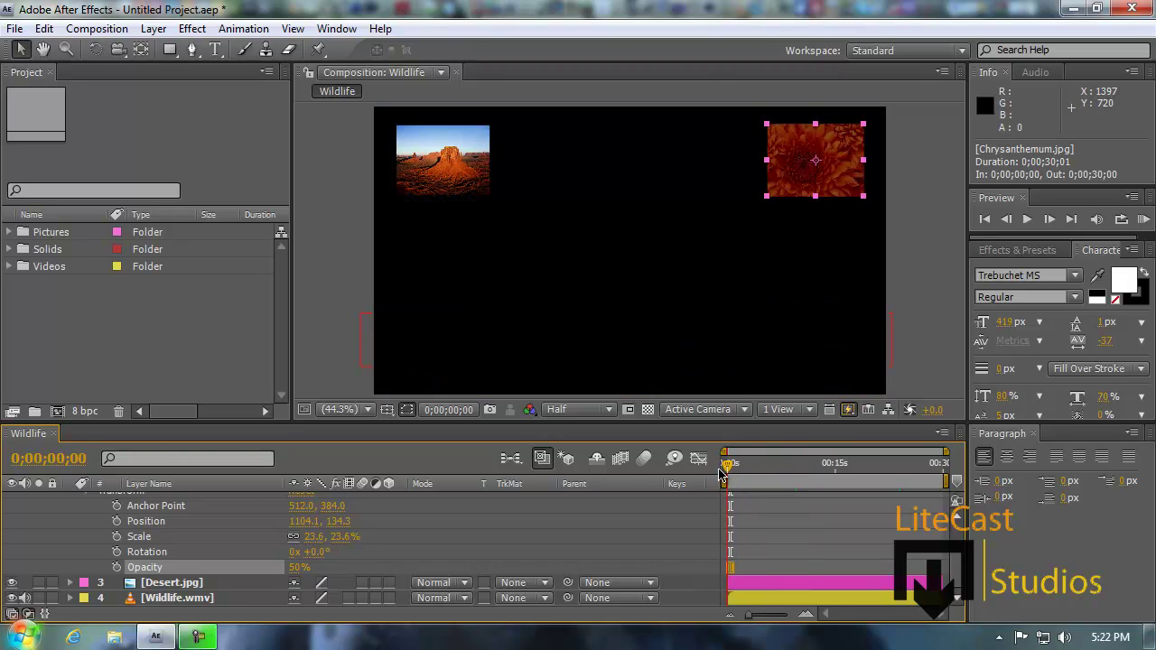
pyautogui.moveTo(755, 623); pyautogui.dragTo(783, 621)
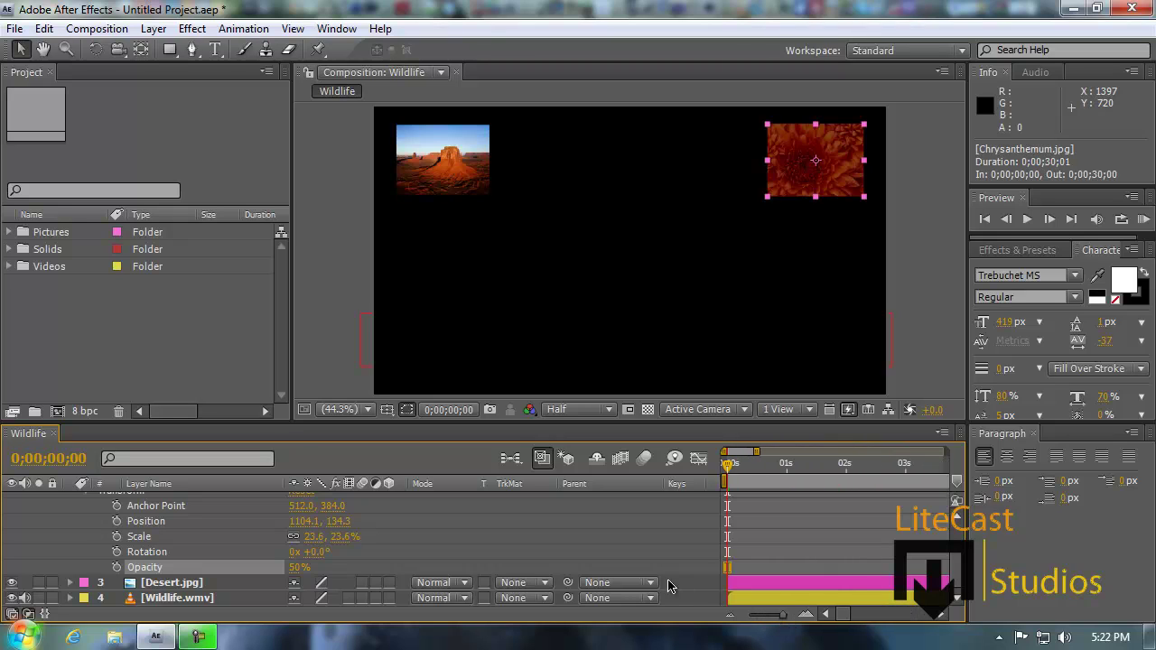
# - Keyframe the Opacity of Chrysanthemum.jpg from 0% at 0;00;00;00 to 100% at 0;00;01;00, and scrub through the fade
pyautogui.moveTo(298, 576); pyautogui.dragTo(249, 568)
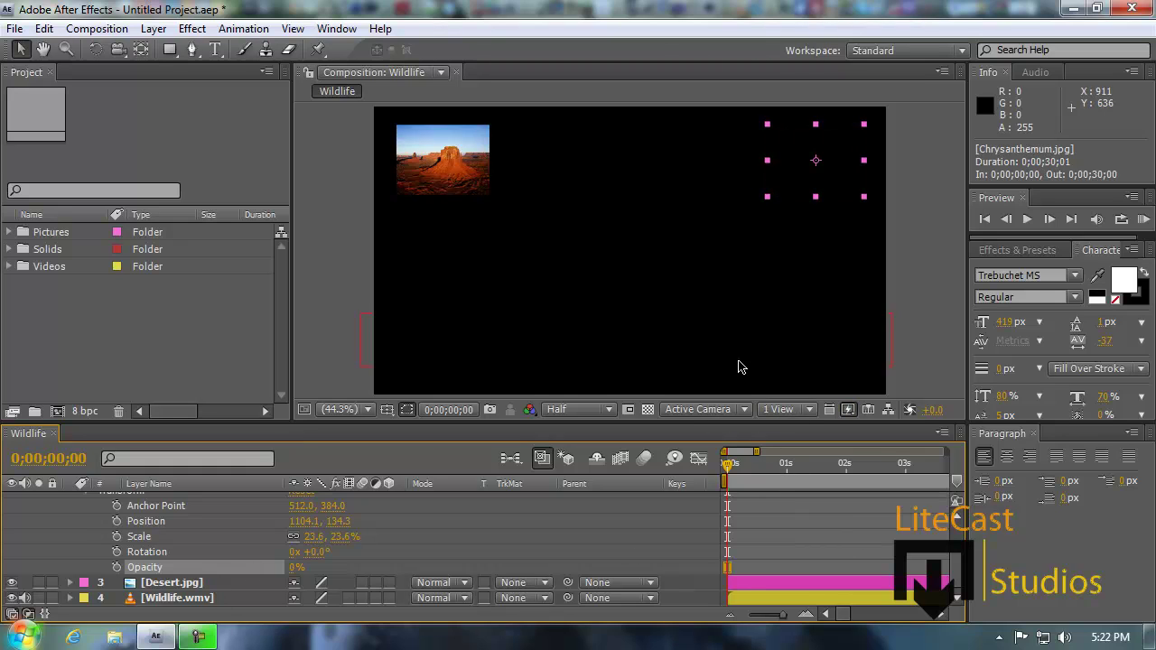
pyautogui.click(116, 567)
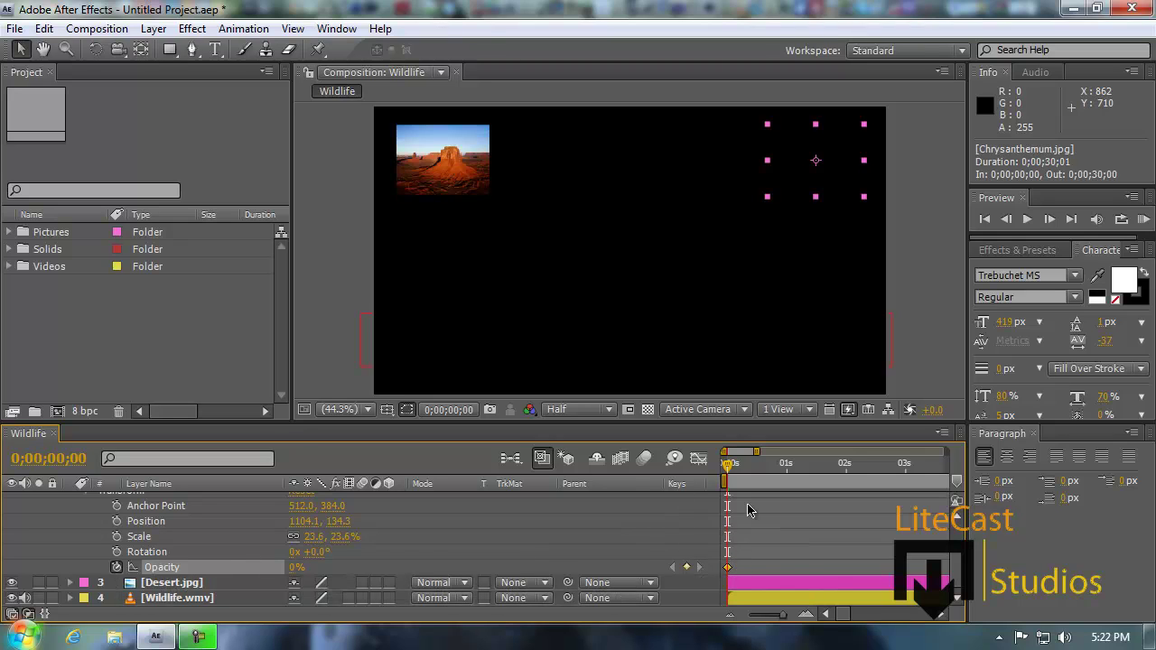
pyautogui.click(786, 471)
pyautogui.moveTo(294, 578); pyautogui.dragTo(406, 578)
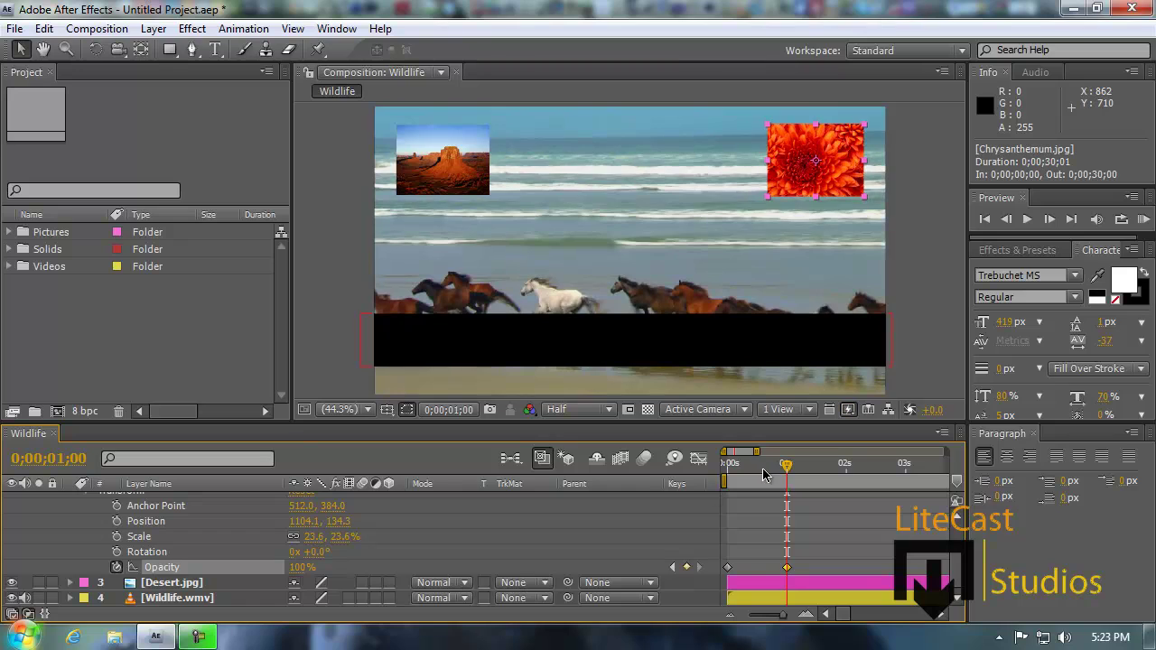
pyautogui.moveTo(787, 469)
pyautogui.mouseDown()
pyautogui.moveTo(726, 469)
pyautogui.moveTo(787, 476)
pyautogui.mouseUp()
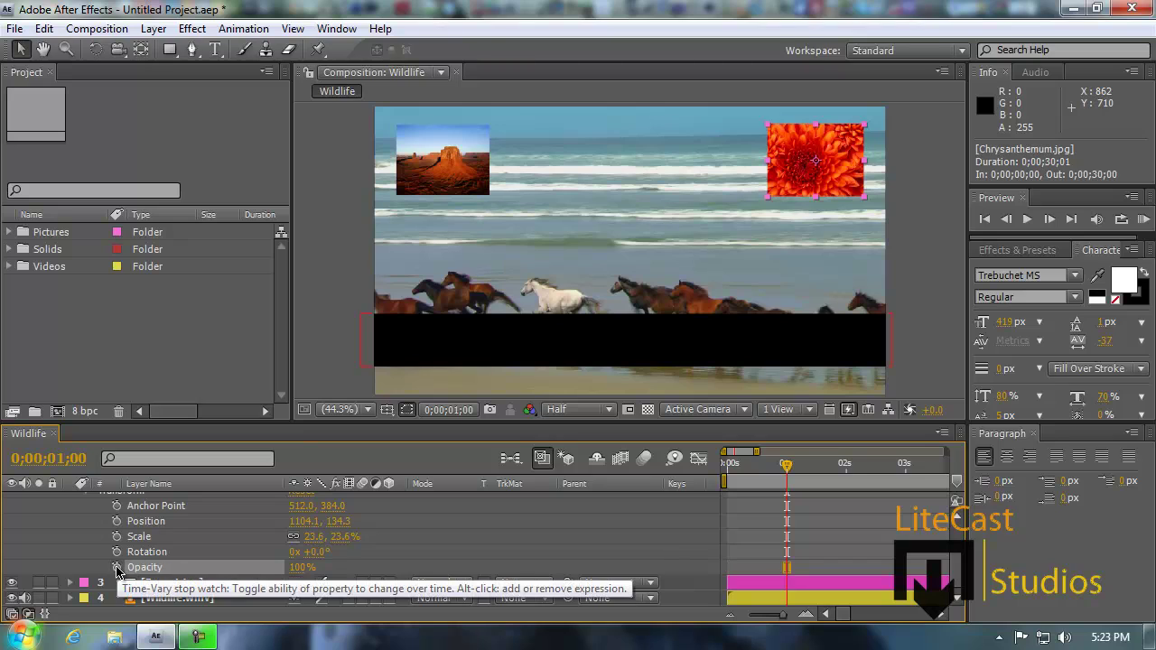
# - Move Chrysanthemum.jpg freehand near the frame's upper-right corner, and set its Position to 1096.1, 114.0
pyautogui.scroll(2, 117, 570)
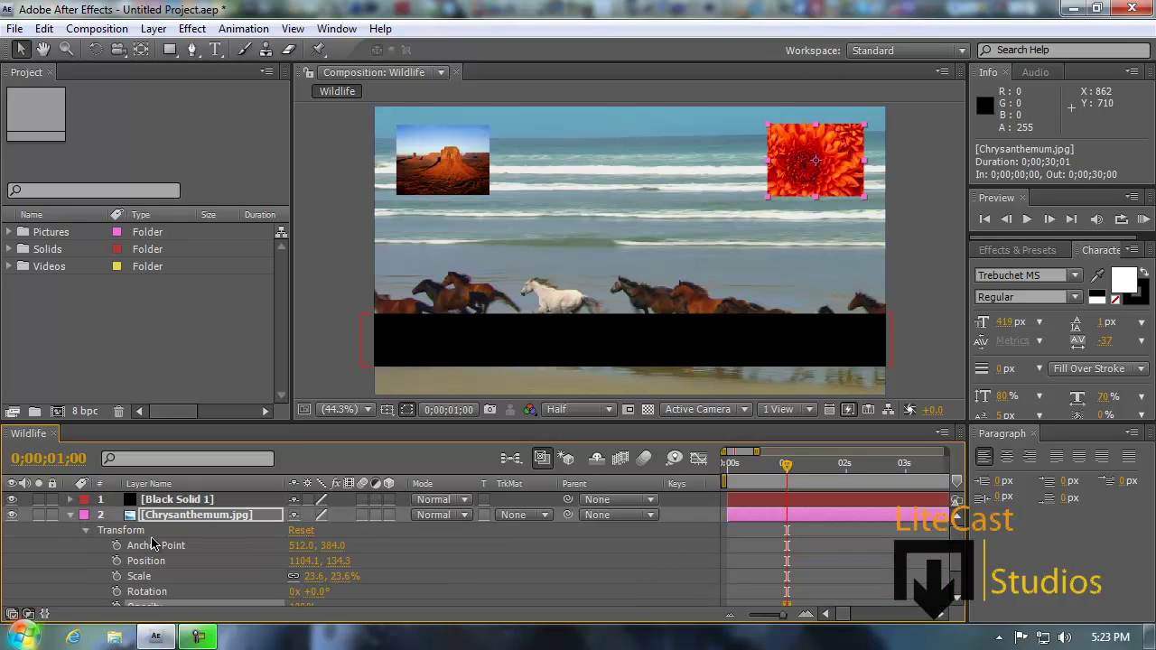
pyautogui.moveTo(806, 166); pyautogui.dragTo(781, 176)
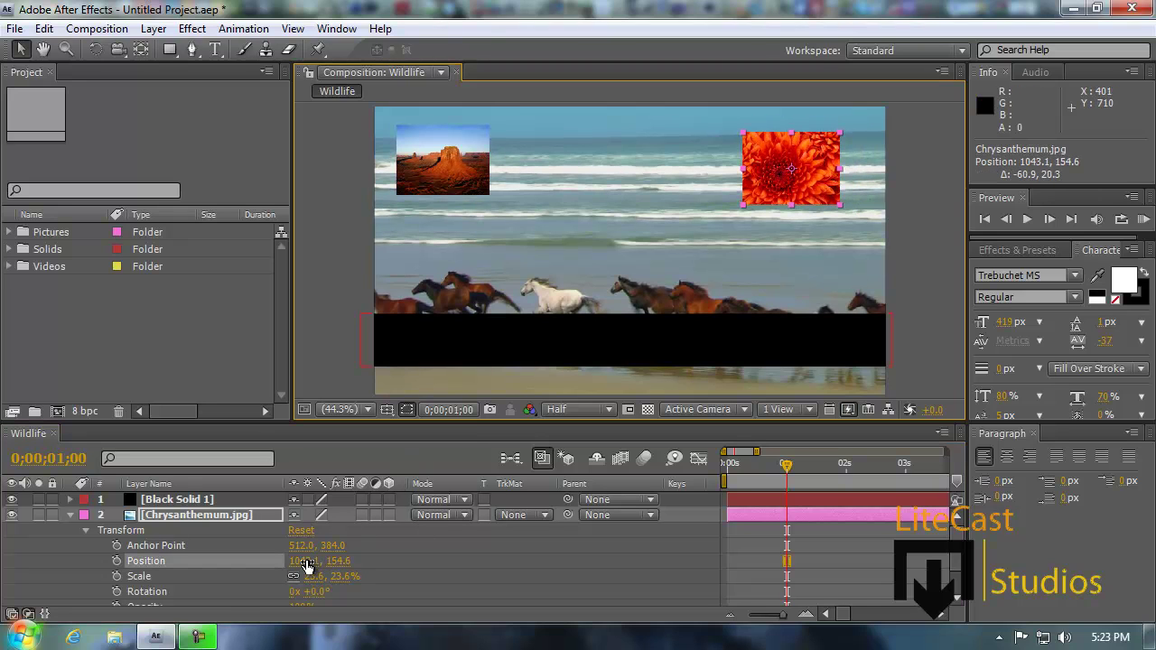
pyautogui.moveTo(745, 192); pyautogui.dragTo(778, 175)
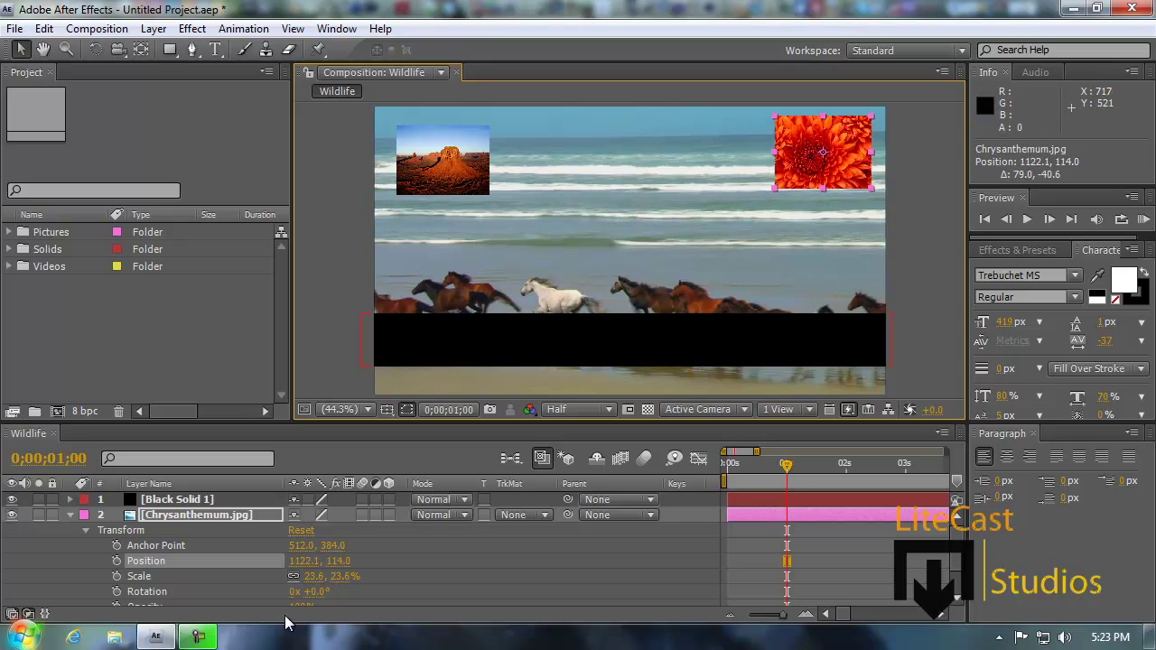
pyautogui.moveTo(302, 560)
pyautogui.mouseDown()
pyautogui.moveTo(352, 561)
pyautogui.moveTo(284, 561)
pyautogui.mouseUp()
pyautogui.click(311, 561)
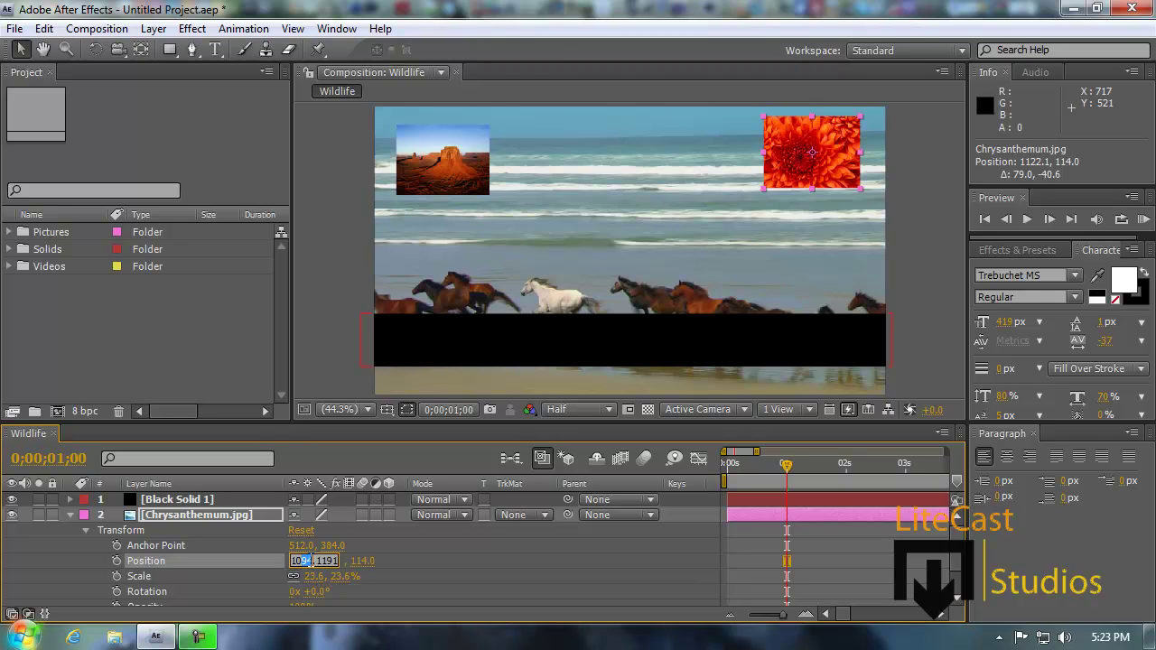
pyautogui.write('1096.1')
pyautogui.press('Return')
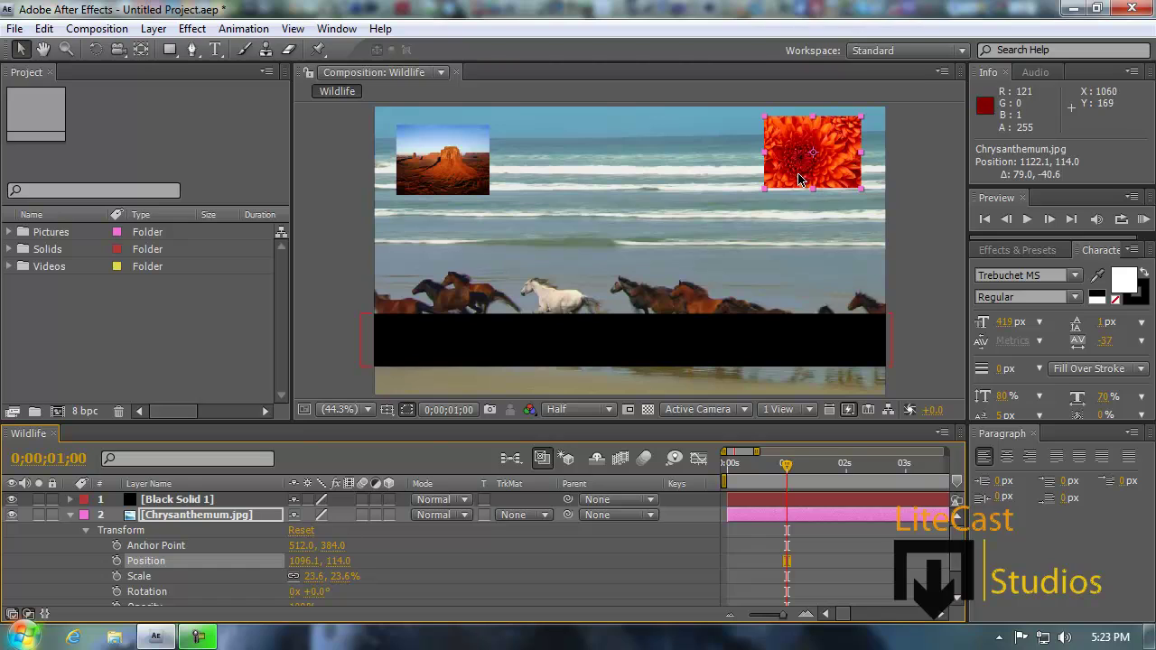
# - Collapse and deselect the Chrysanthemum.jpg layer, and briefly expand and collapse the Desert.jpg layer
pyautogui.click(73, 515)
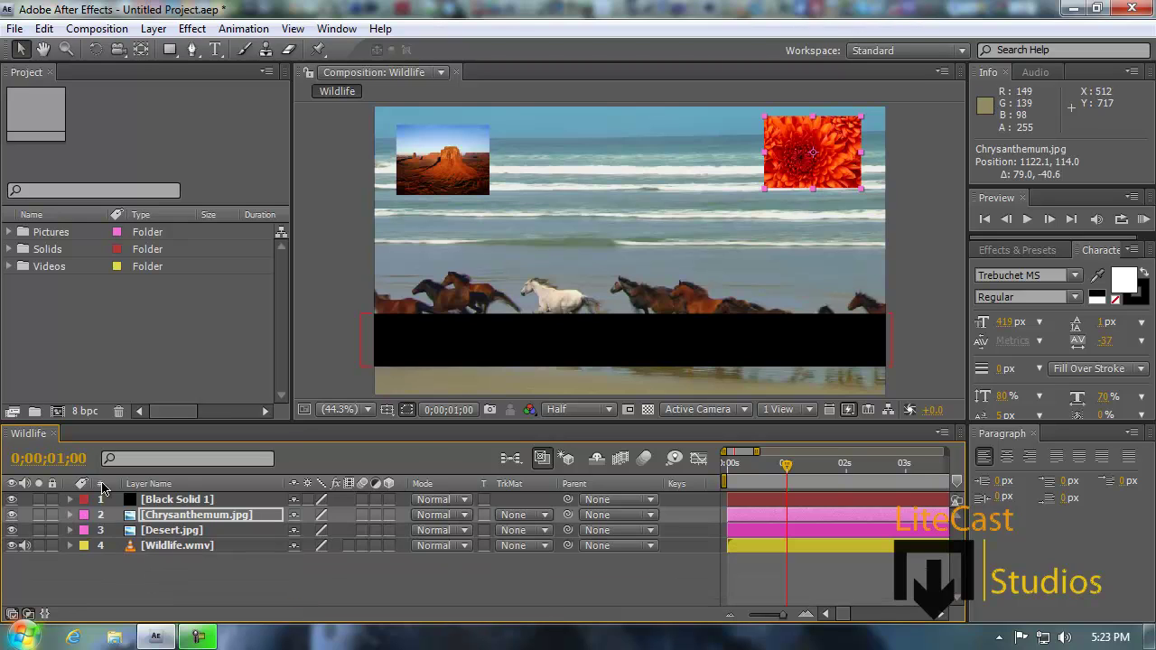
pyautogui.click(113, 570)
pyautogui.click(70, 530)
pyautogui.click(71, 530)
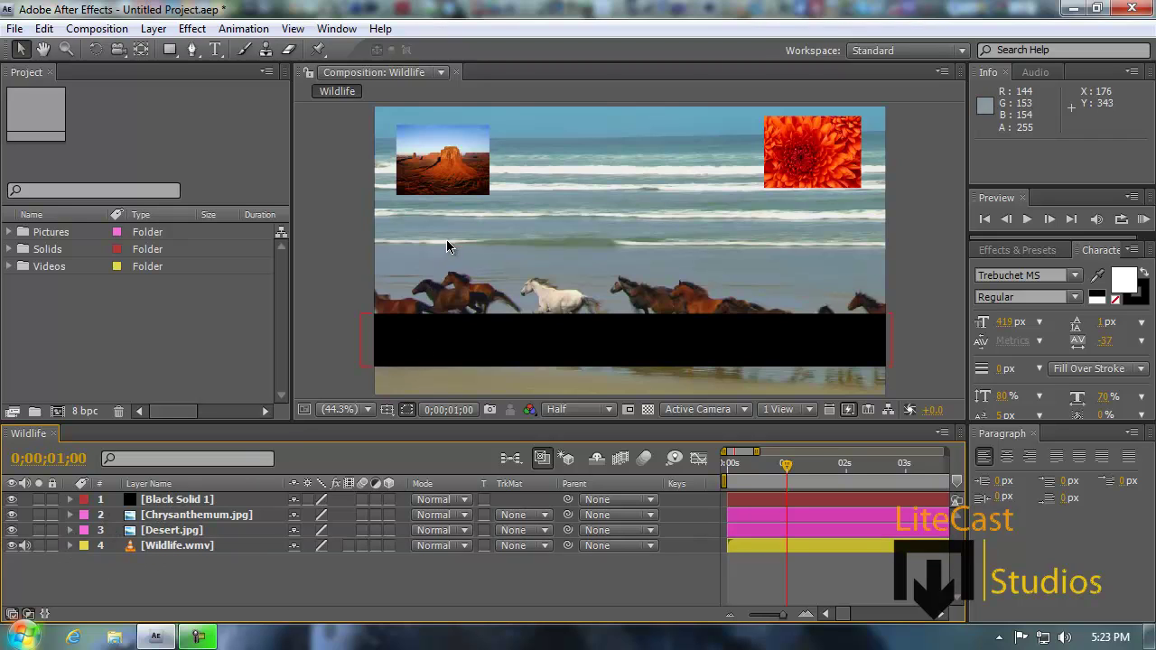
# - Select different layers directly in the composition view and shift Wildlife.wmv slightly to 646.8, 348.7, closing its separate layer view
pyautogui.click(449, 136)
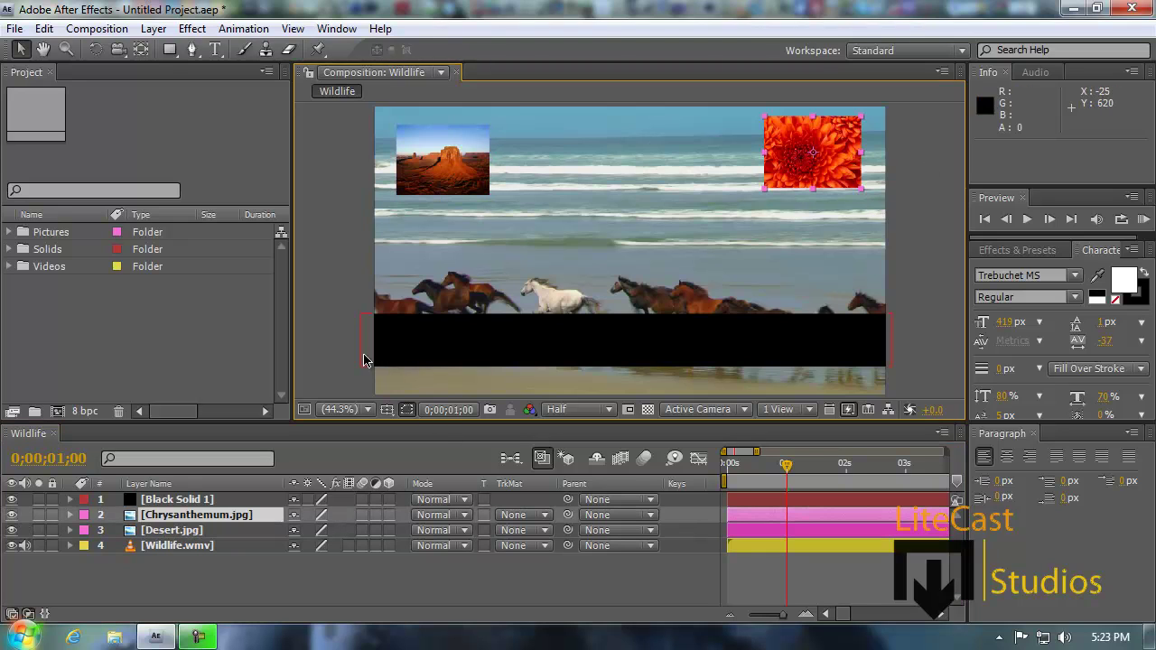
pyautogui.click(435, 362)
pyautogui.click(536, 251)
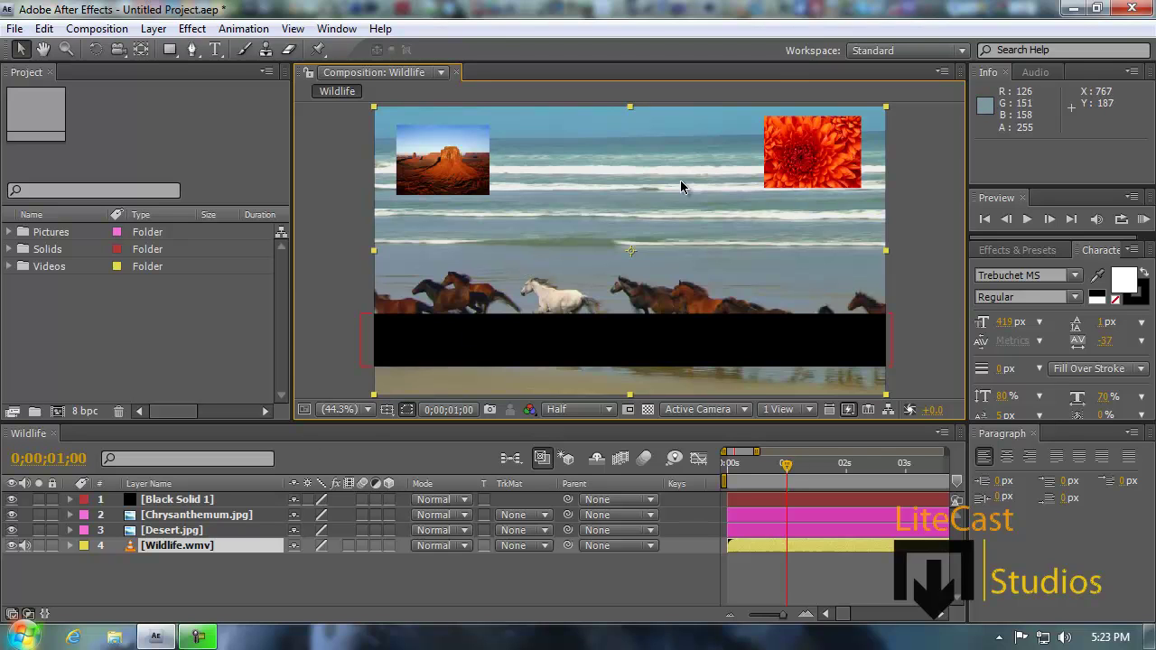
pyautogui.moveTo(460, 165)
pyautogui.mouseDown()
pyautogui.moveTo(519, 310)
pyautogui.moveTo(488, 166)
pyautogui.moveTo(464, 164)
pyautogui.mouseUp()
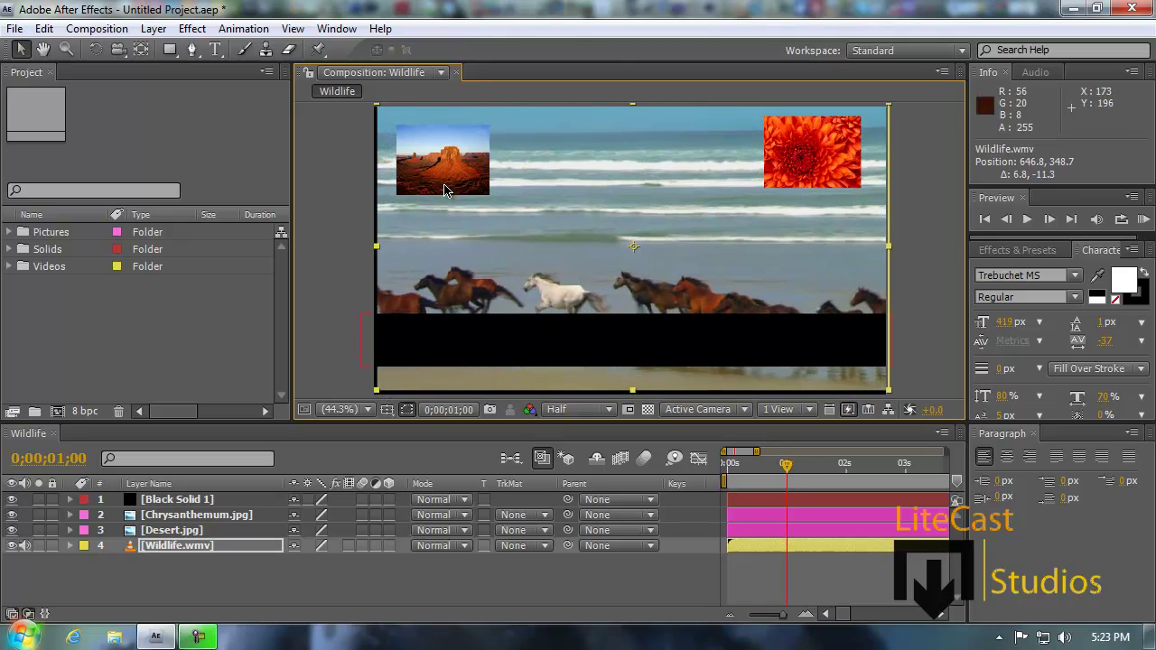
pyautogui.doubleClick(447, 203)
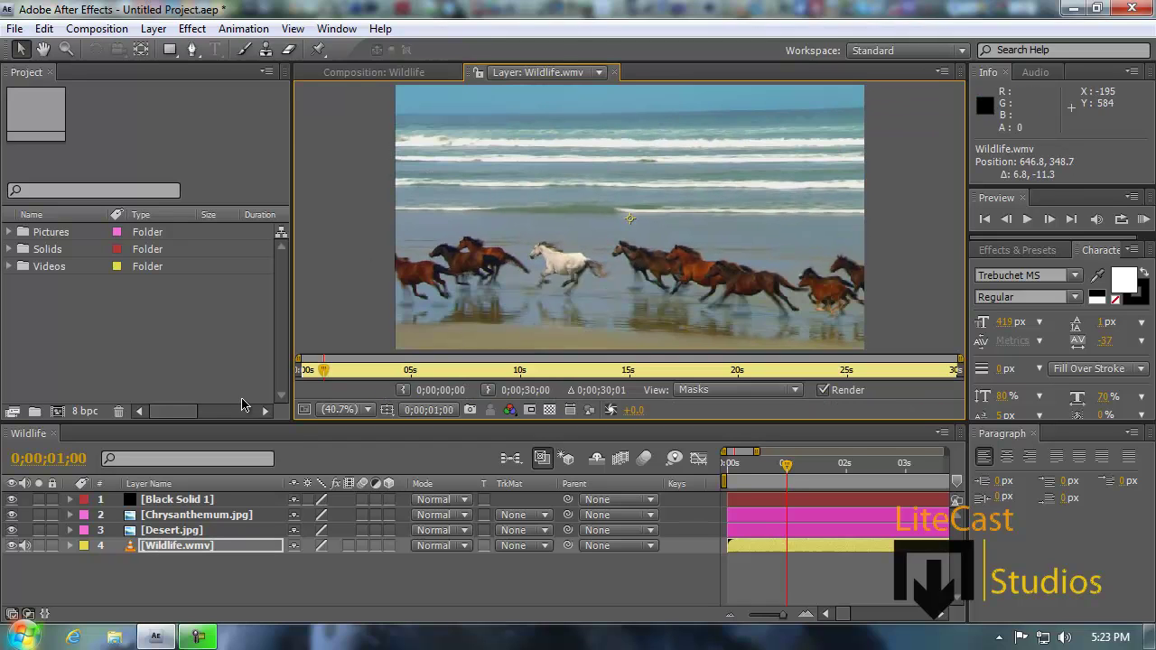
pyautogui.click(612, 72)
# - Move Desert.jpg down onto the black bar at 190.8, 558.6, and move Chrysanthemum.jpg onto the bar beside it
pyautogui.click(167, 532)
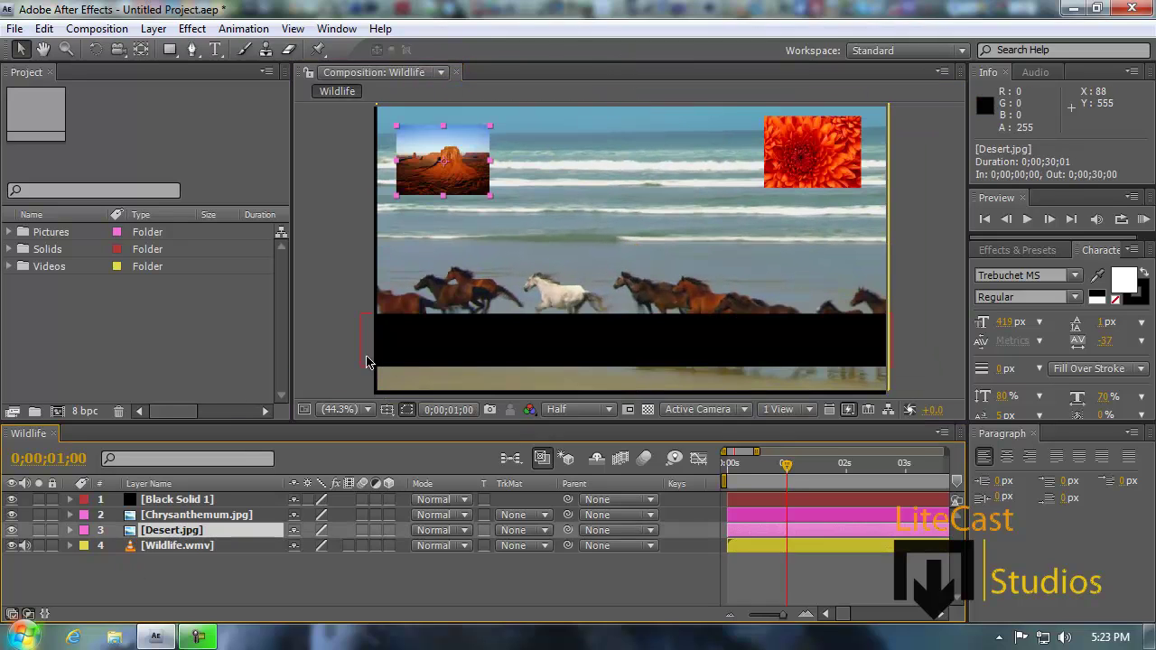
pyautogui.moveTo(431, 162); pyautogui.dragTo(437, 334)
pyautogui.doubleClick(831, 159)
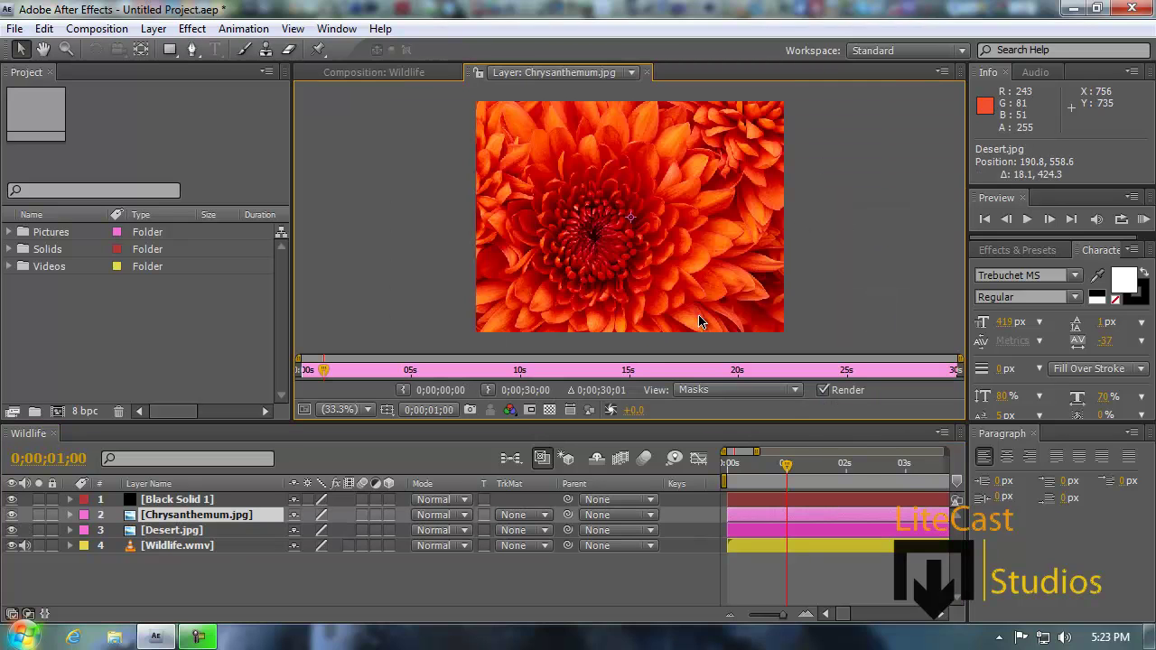
pyautogui.click(646, 73)
pyautogui.moveTo(831, 173); pyautogui.dragTo(596, 349)
# - Place the Desert.jpg layer above Black Solid 1 in the layer stack, and shift the picture up to 190.8, 536.1
pyautogui.click(163, 533)
pyautogui.moveTo(162, 535); pyautogui.dragTo(185, 498)
pyautogui.moveTo(451, 331); pyautogui.dragTo(452, 322)
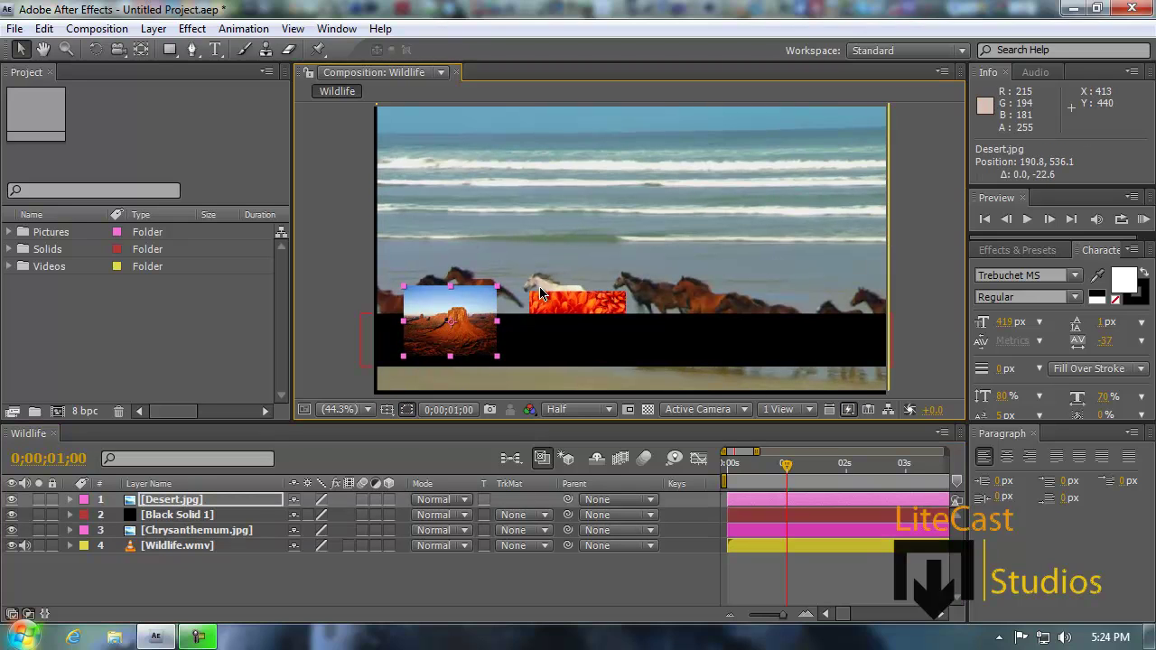
# - Place the Black Solid 1 layer at the top of the layer stack, above Desert.jpg
pyautogui.click(183, 502)
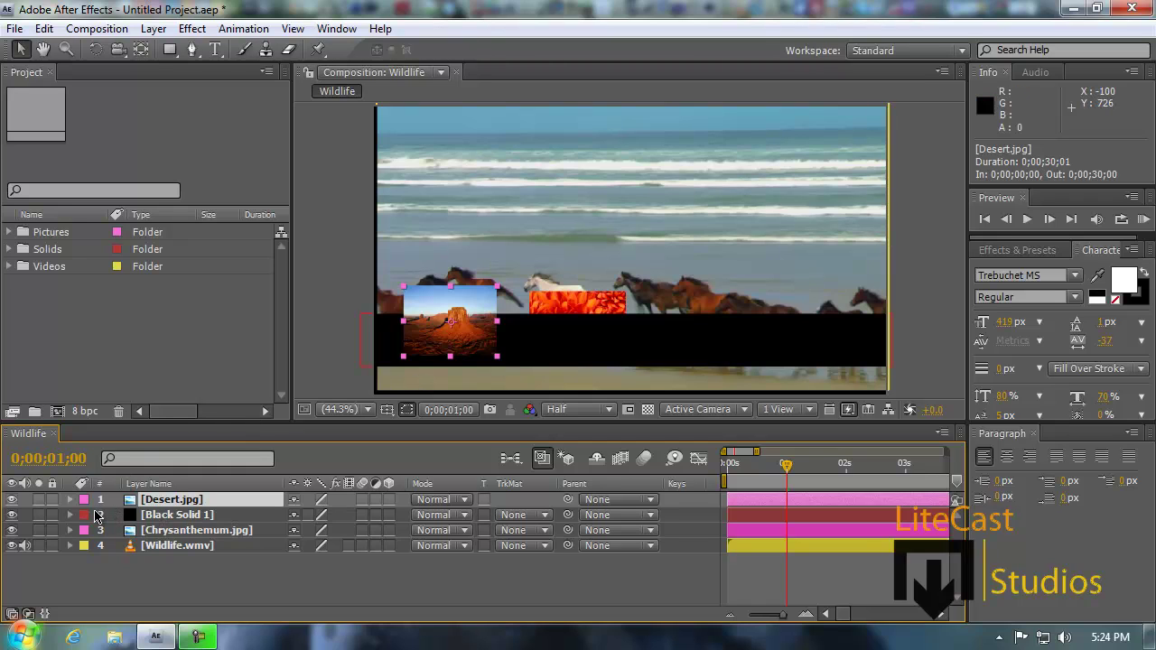
pyautogui.click(178, 515)
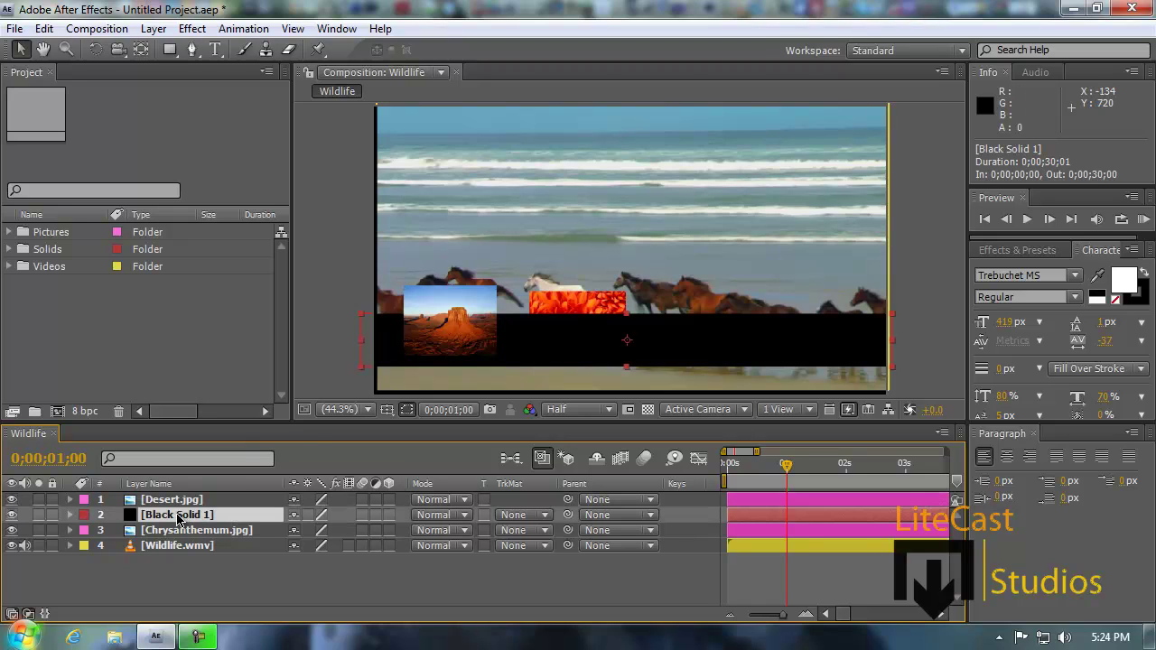
pyautogui.moveTo(185, 515); pyautogui.dragTo(190, 499)
pyautogui.click(182, 516)
# - Move Desert.jpg to the upper-left corner of the composition and Chrysanthemum.jpg to its upper-right corner, closing the Chrysanthemum layer view
pyautogui.moveTo(460, 310); pyautogui.dragTo(450, 154)
pyautogui.doubleClick(574, 302)
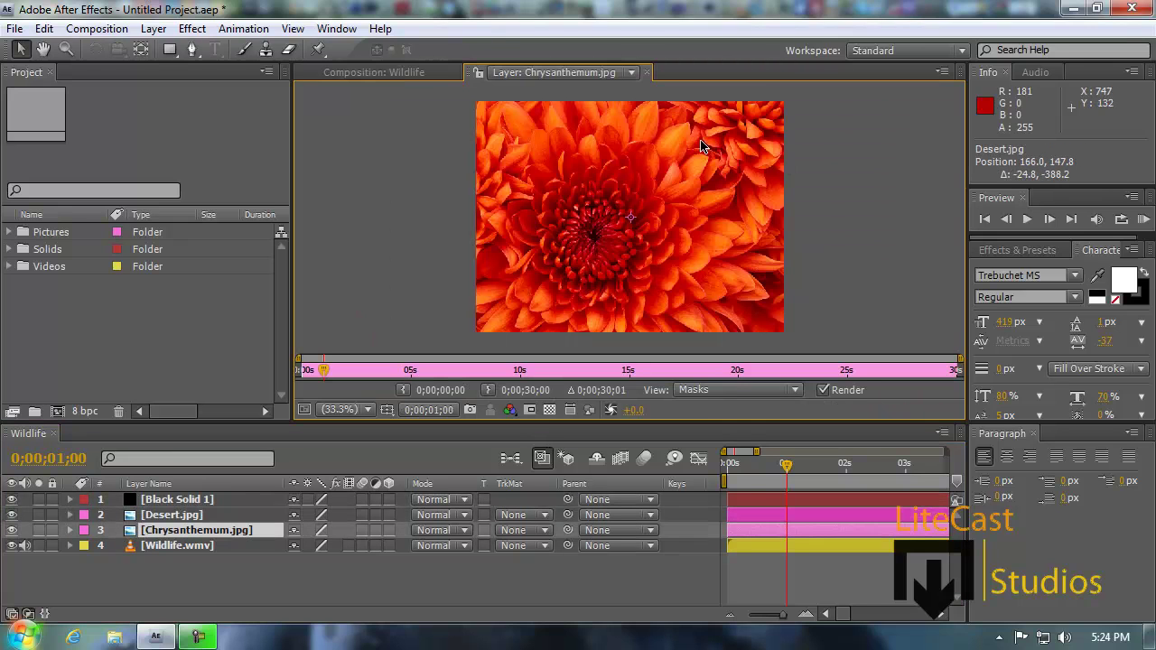
pyautogui.click(647, 71)
pyautogui.moveTo(568, 314); pyautogui.dragTo(815, 137)
pyautogui.moveTo(456, 168); pyautogui.dragTo(456, 152)
# - Nudge the Wildlife.wmv footage slightly in the composition and deselect all layers
pyautogui.click(522, 232)
pyautogui.moveTo(522, 232); pyautogui.dragTo(519, 236)
pyautogui.click(305, 587)
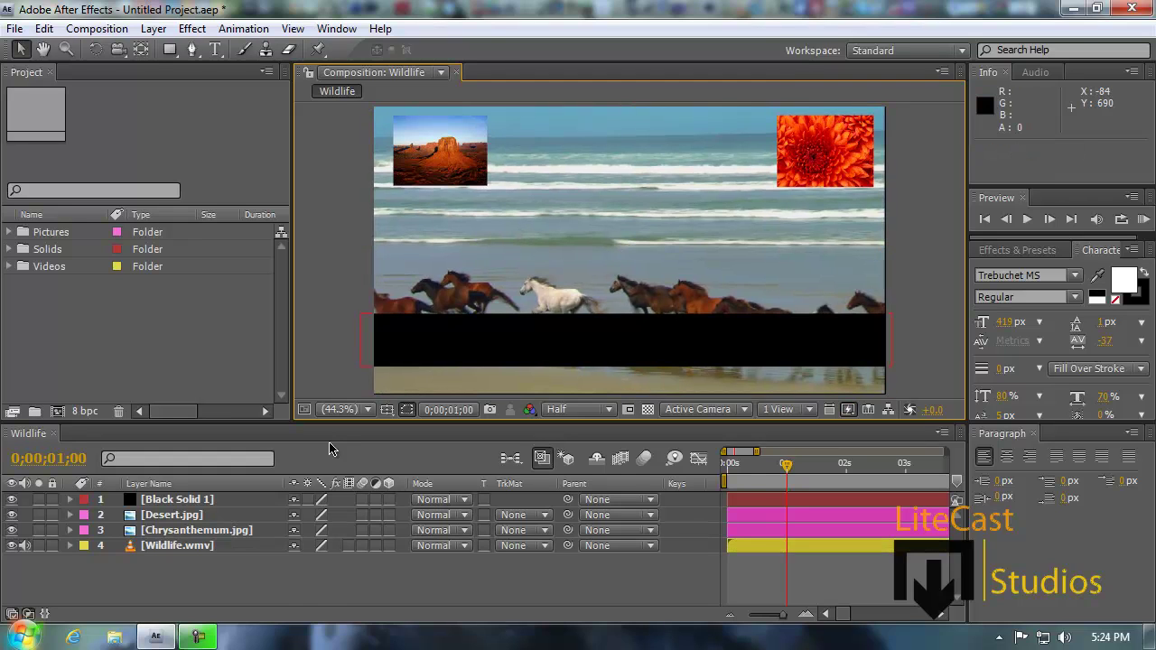
# - Compare which effects are available with the Wildlife.wmv layer selected and with no layer selected
pyautogui.click(307, 499)
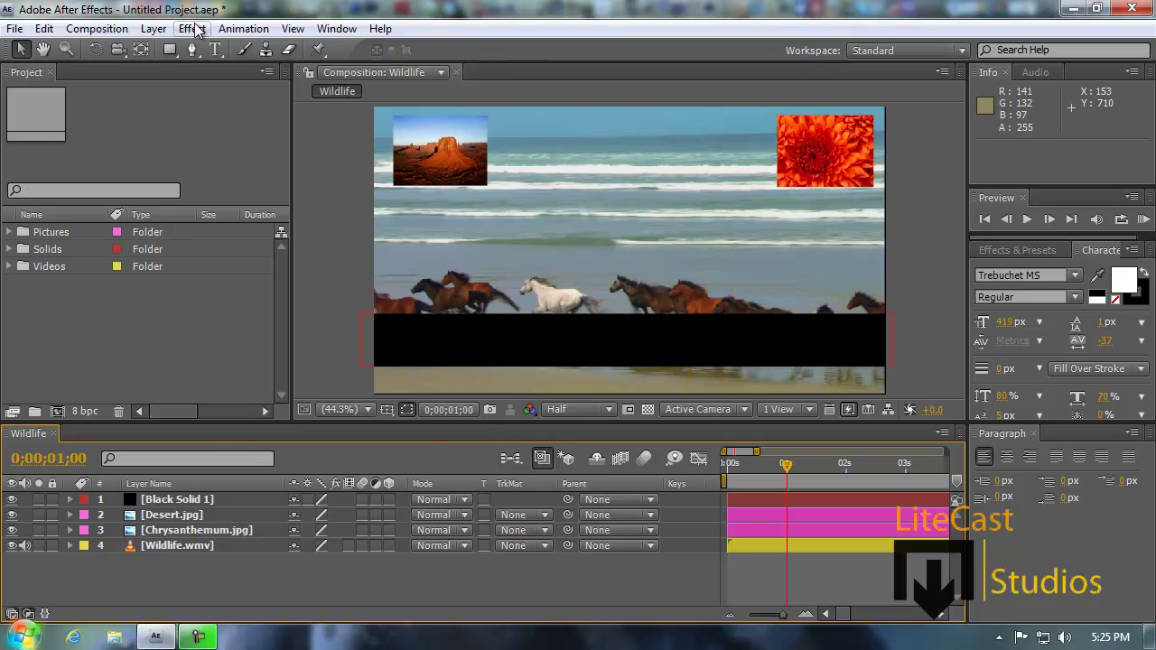
pyautogui.click(243, 28)
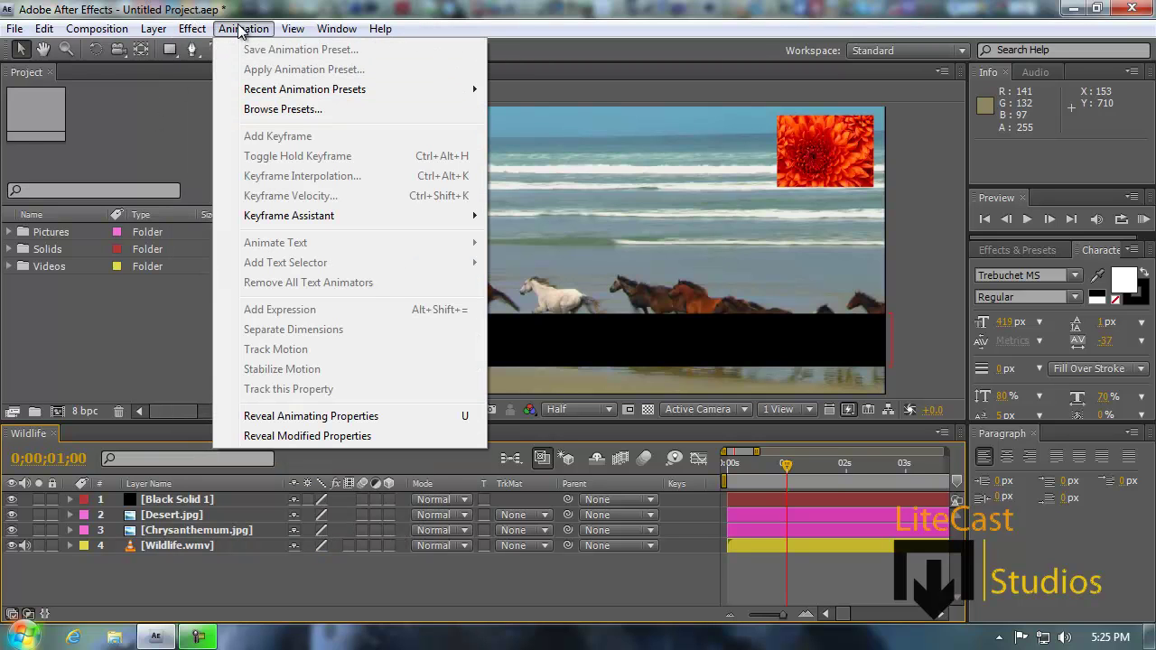
pyautogui.moveTo(192, 28)
pyautogui.press('Escape')
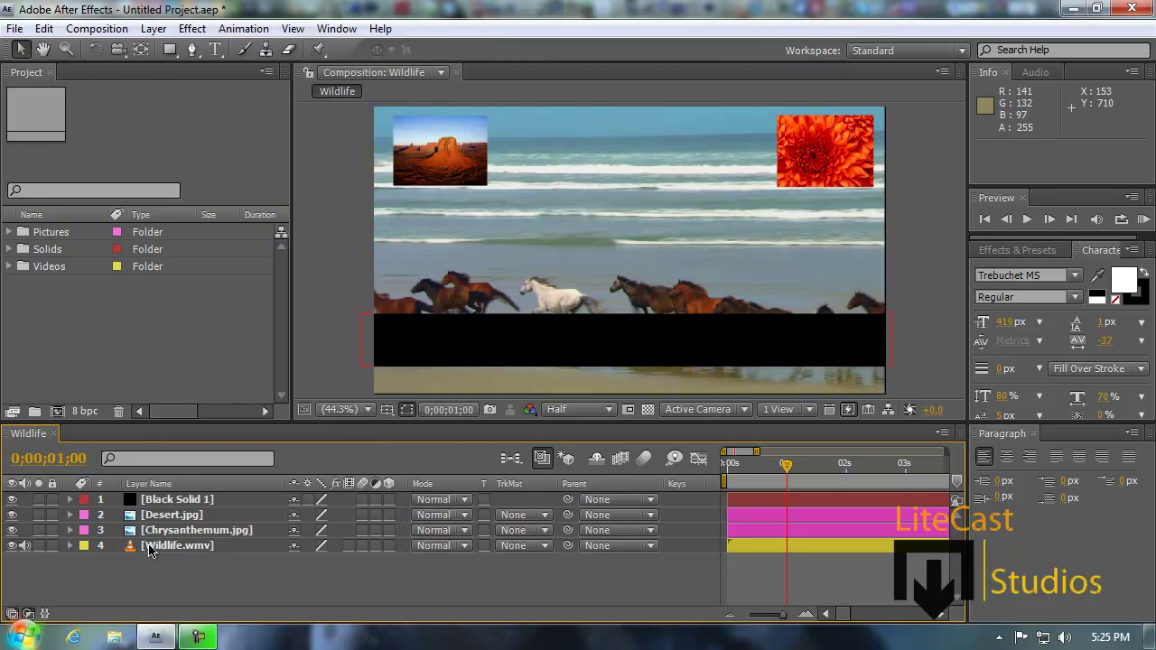
pyautogui.click(149, 547)
pyautogui.click(191, 28)
pyautogui.click(119, 578)
pyautogui.click(191, 28)
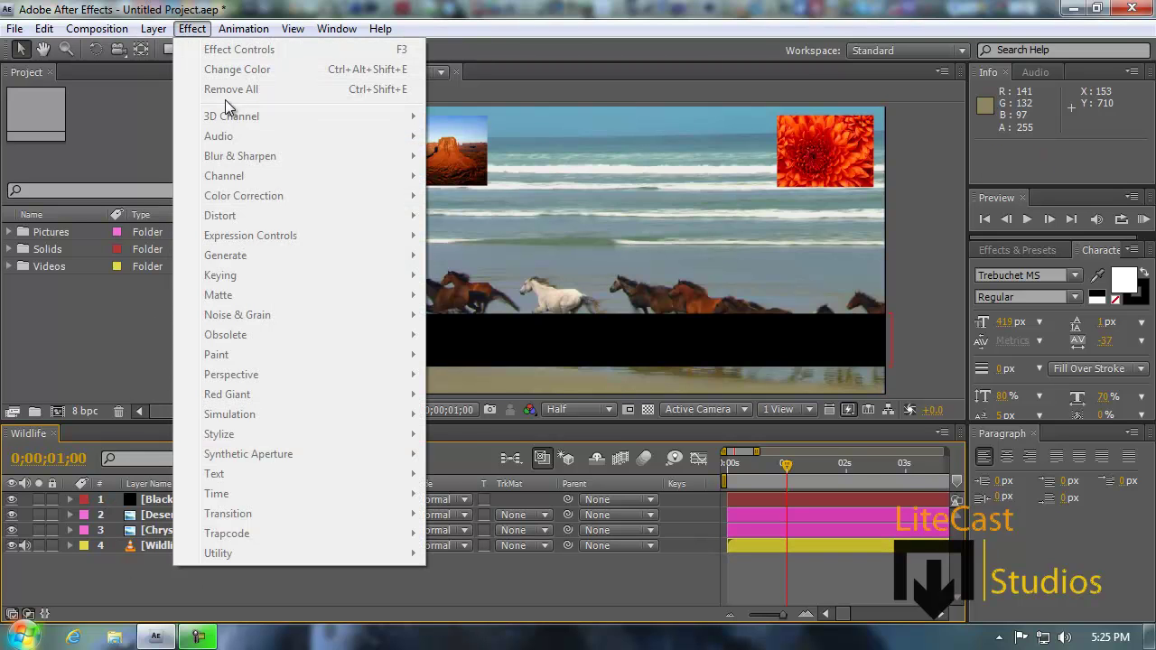
pyautogui.click(149, 552)
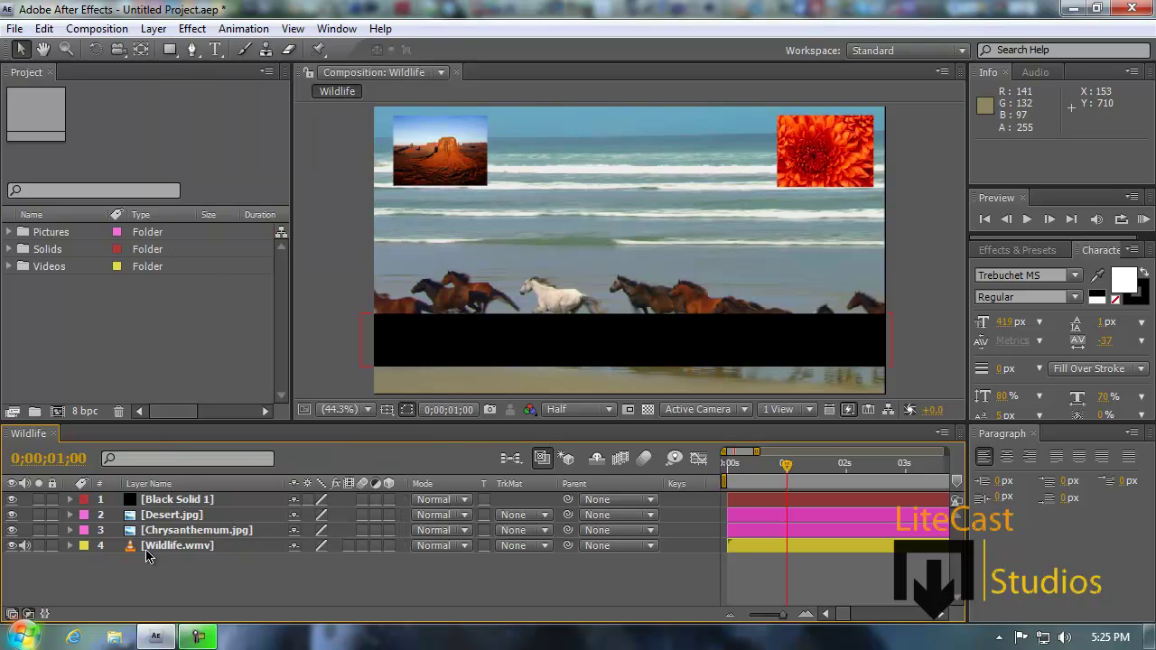
# - Apply the Change Color effect to the Wildlife.wmv layer and set its Hue Transform to 116.0
pyautogui.click(151, 548)
pyautogui.click(192, 28)
pyautogui.moveTo(242, 195)
pyautogui.click(504, 240)
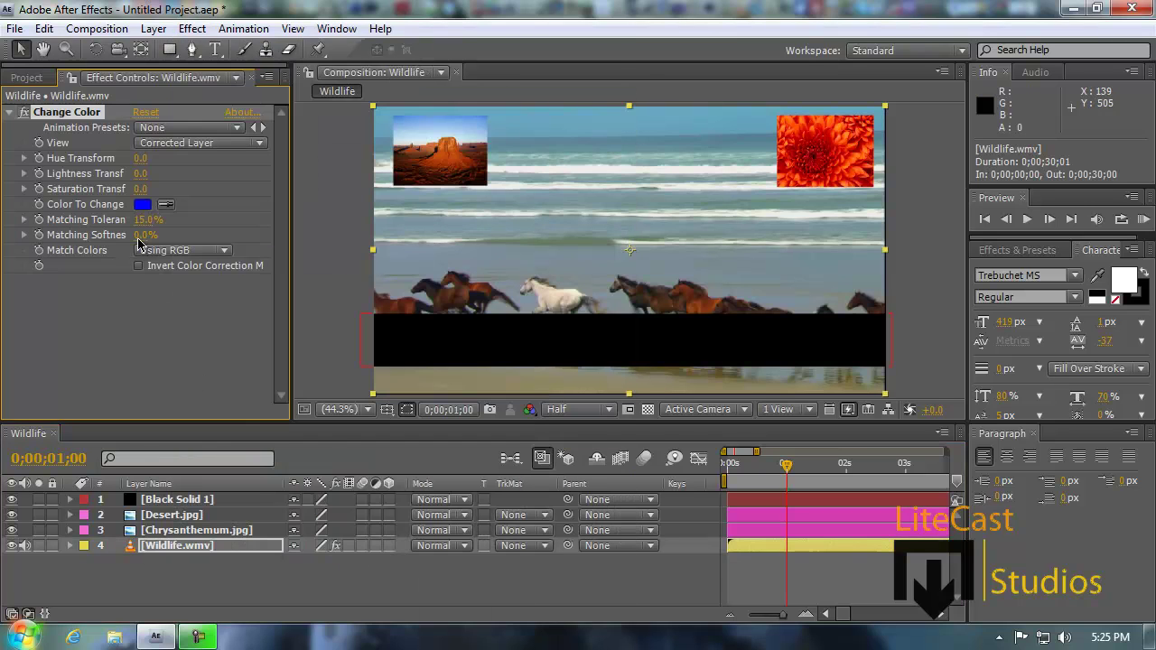
pyautogui.click(290, 593)
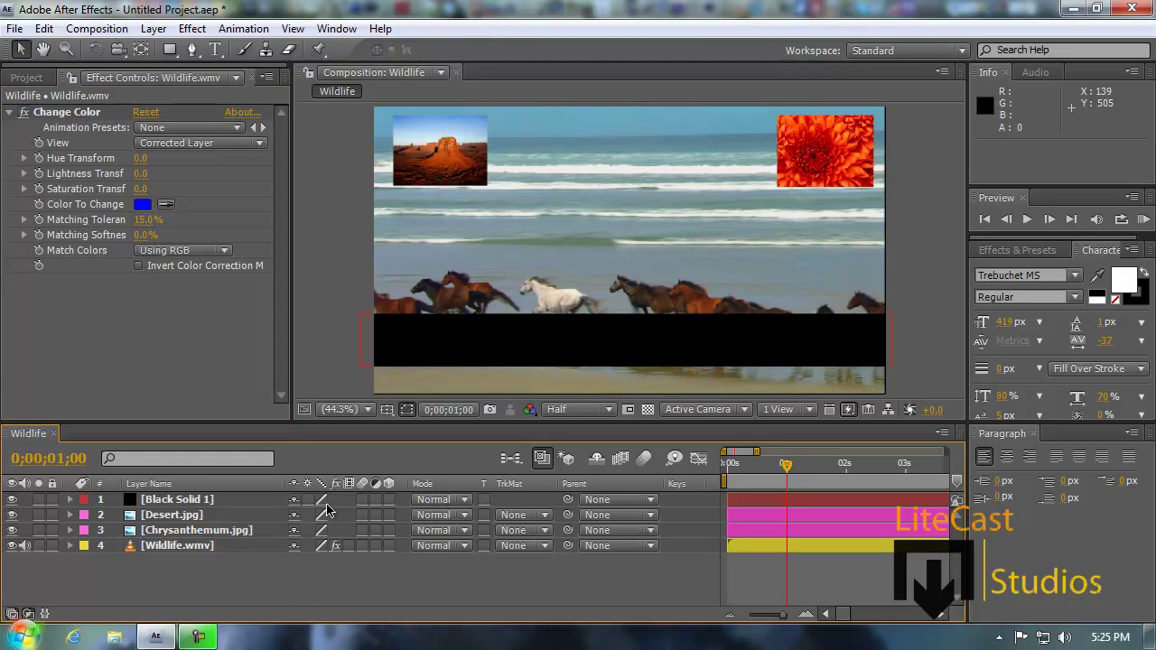
pyautogui.moveTo(140, 158); pyautogui.dragTo(258, 171)
pyautogui.click(333, 548)
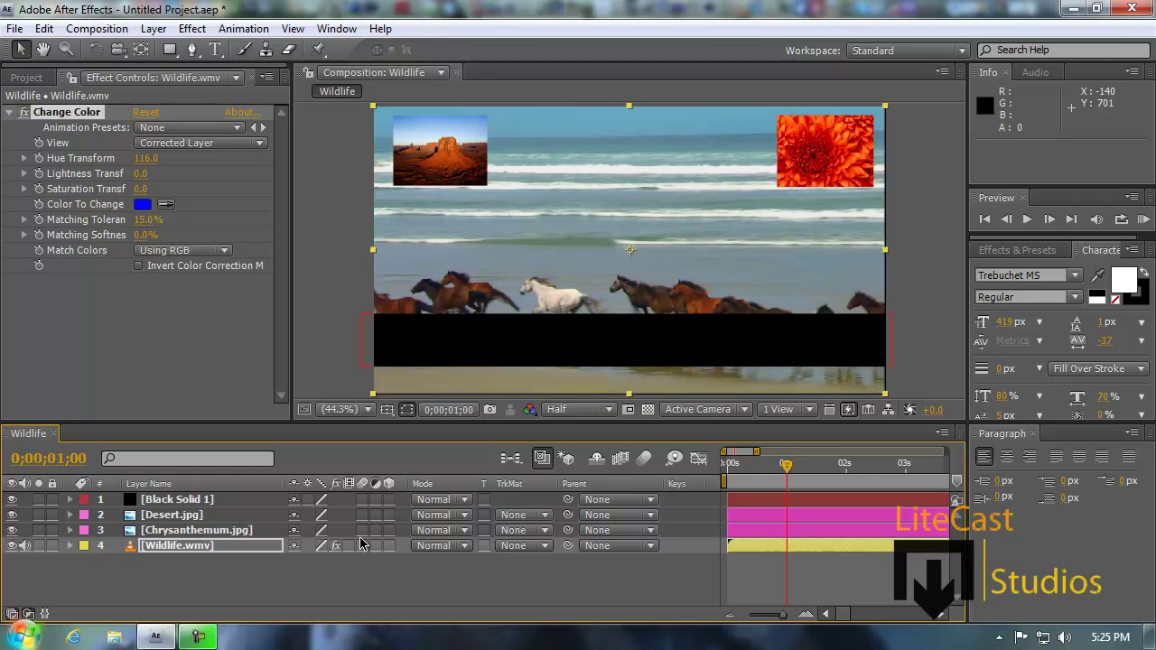
# - Expand the Wildlife.wmv layer's property groups and select each of the other layers in turn up to Black Solid 1
pyautogui.click(70, 546)
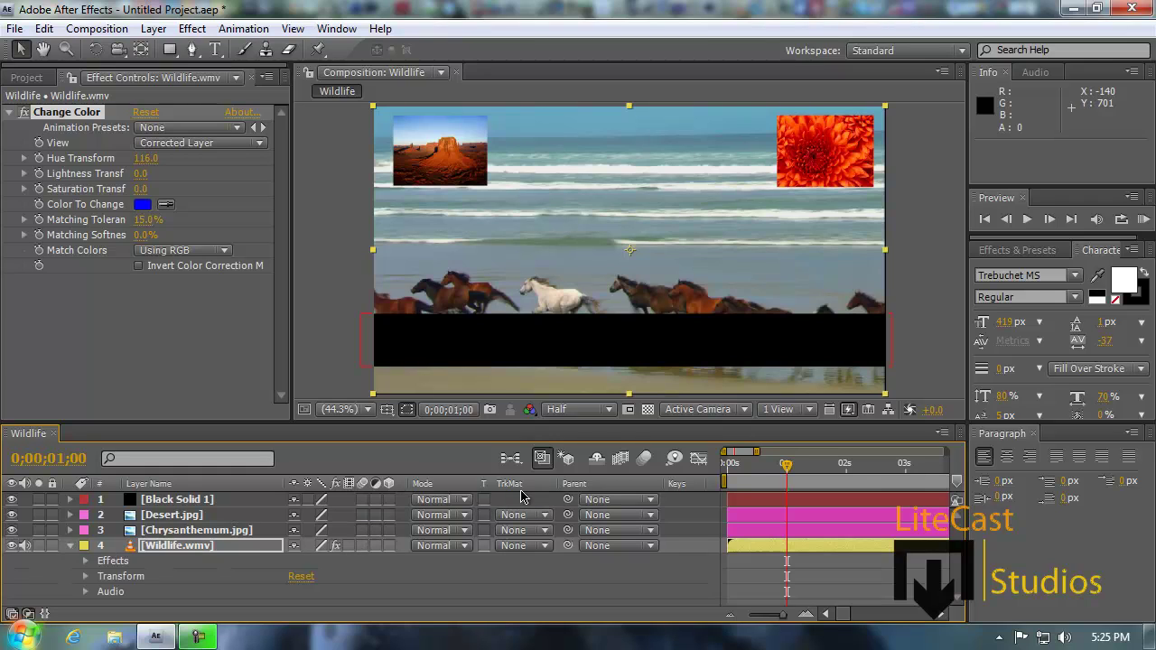
pyautogui.click(165, 531)
pyautogui.click(167, 513)
pyautogui.click(763, 499)
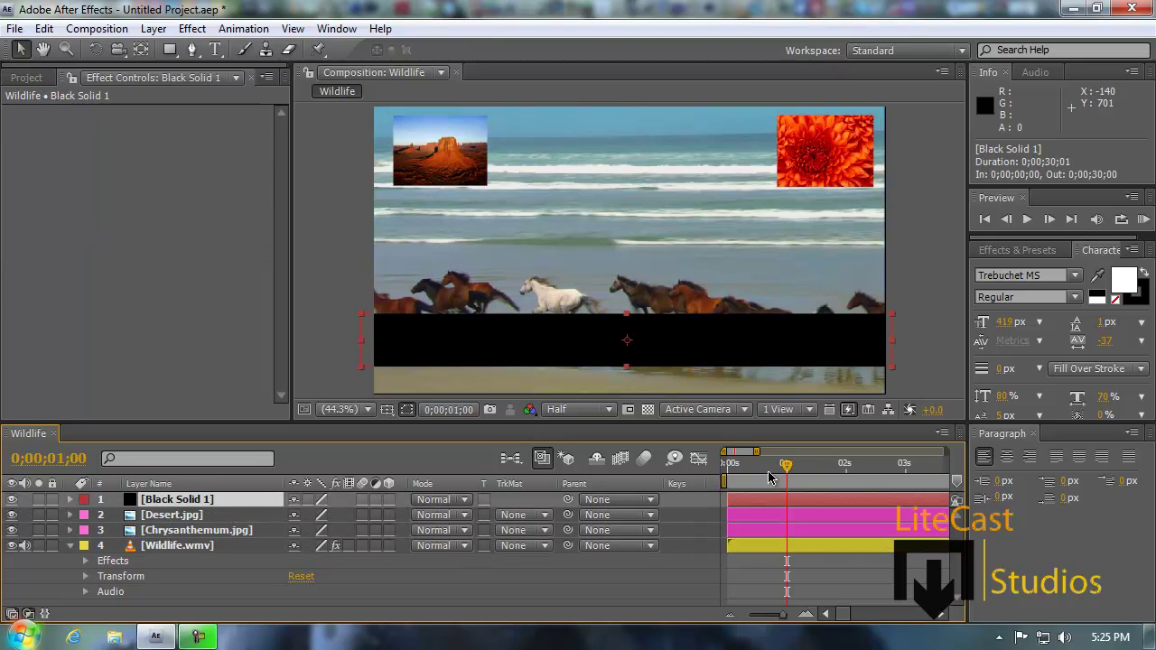
# - Shift the Wildlife.wmv layer slightly in the composition to position 640.0, 357.7
pyautogui.click(180, 547)
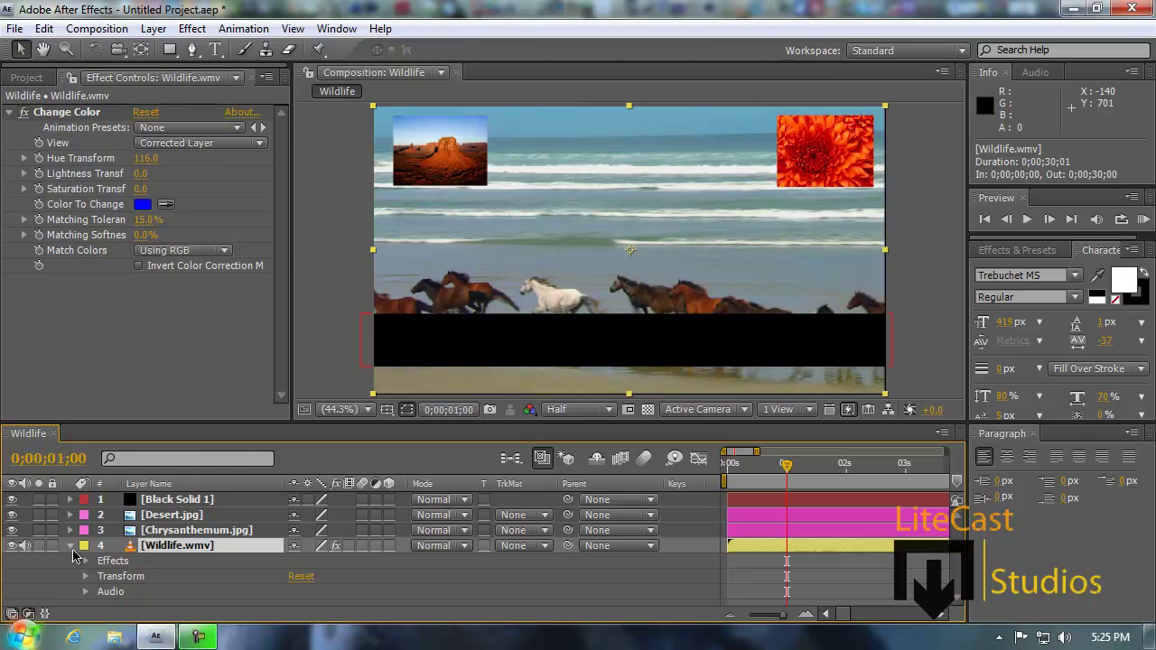
pyautogui.click(74, 554)
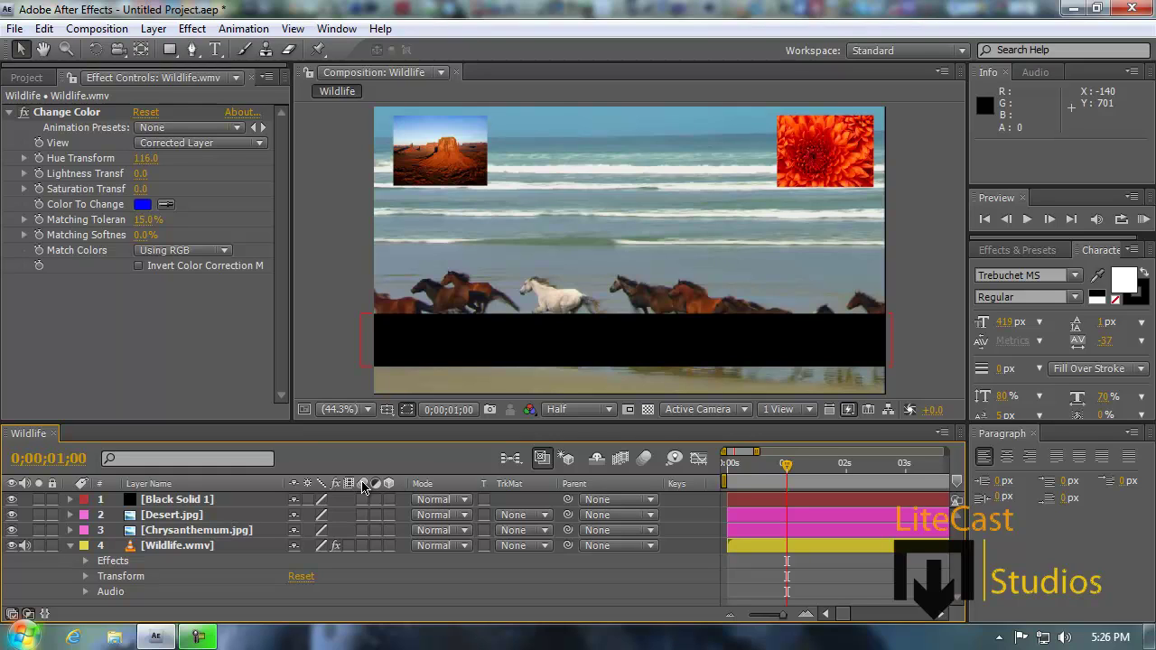
pyautogui.click(524, 253)
pyautogui.moveTo(511, 242); pyautogui.dragTo(514, 246)
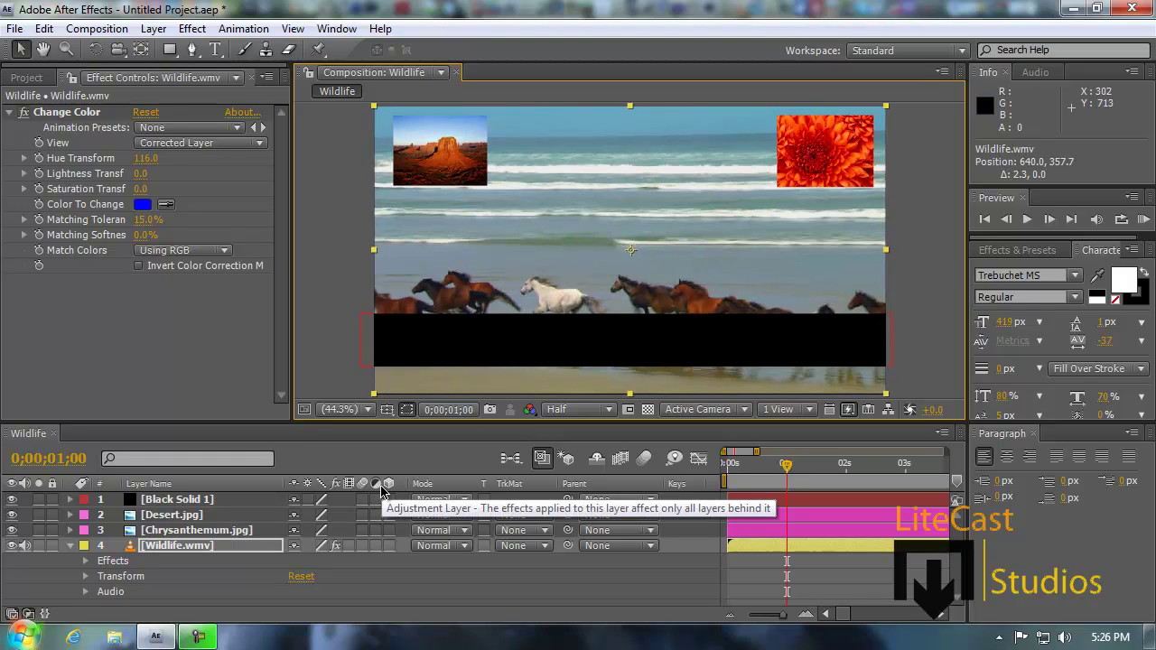
# - Add a new adjustment layer to the Wildlife composition
pyautogui.click(159, 28)
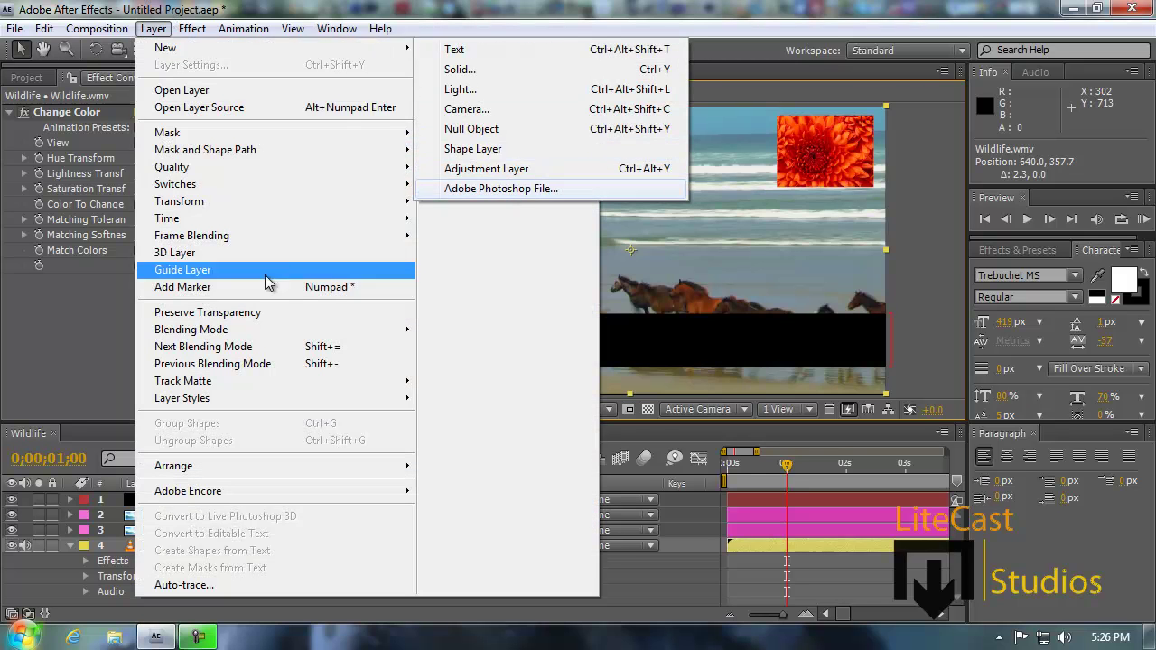
pyautogui.click(123, 346)
pyautogui.click(172, 546)
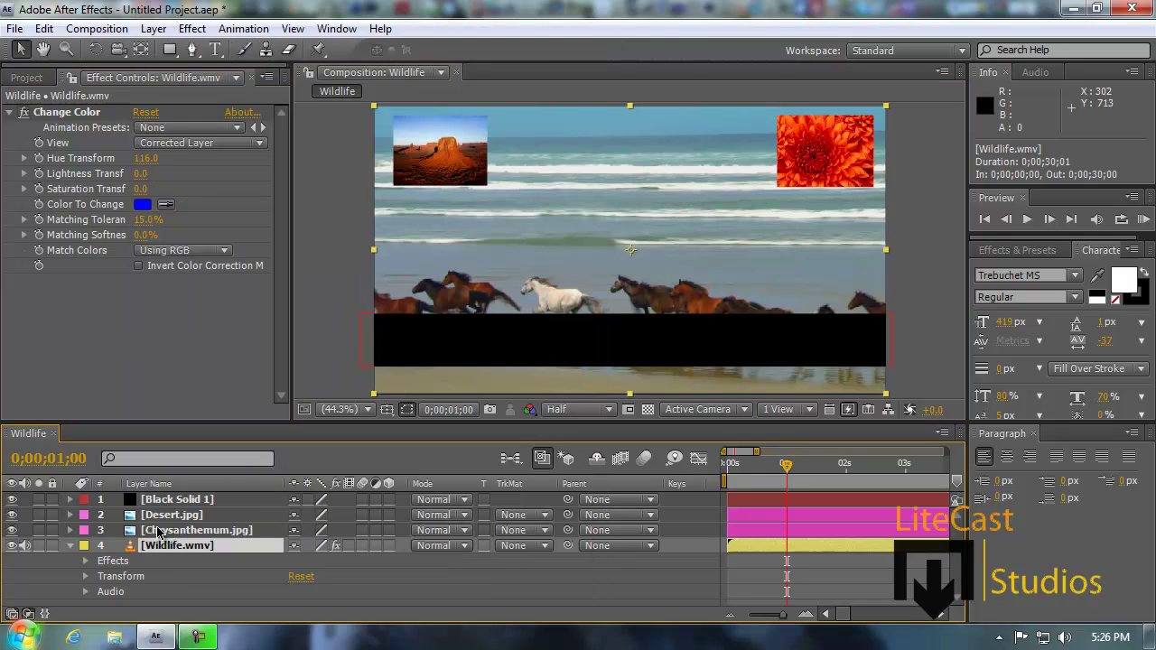
pyautogui.click(154, 28)
pyautogui.moveTo(172, 49)
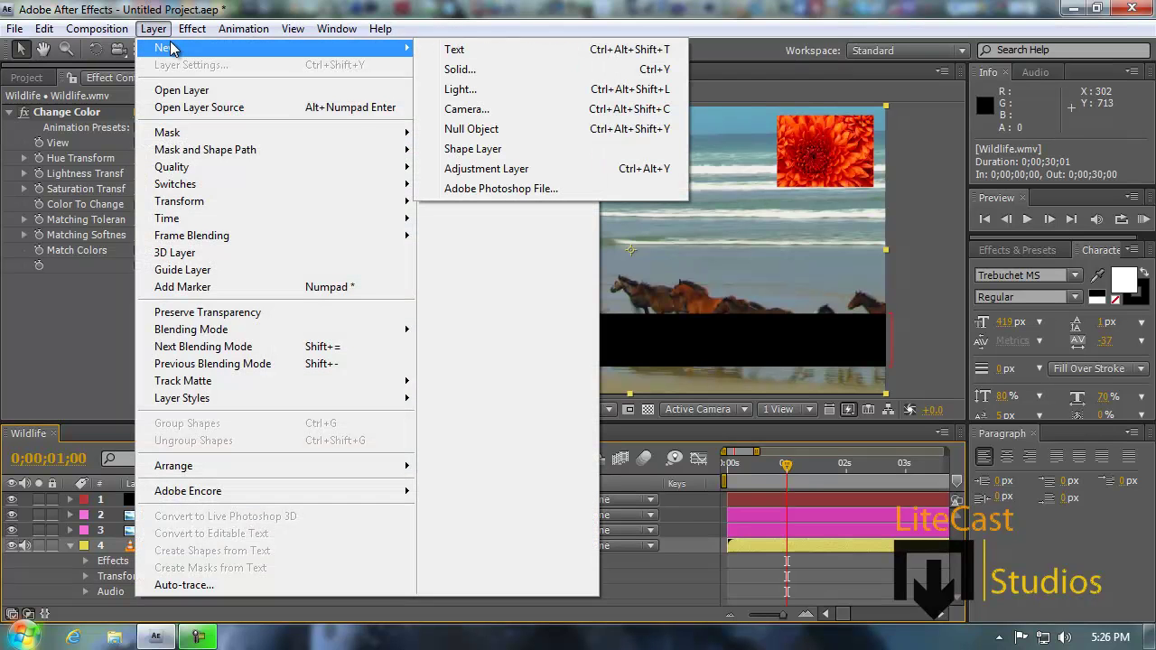
pyautogui.click(483, 168)
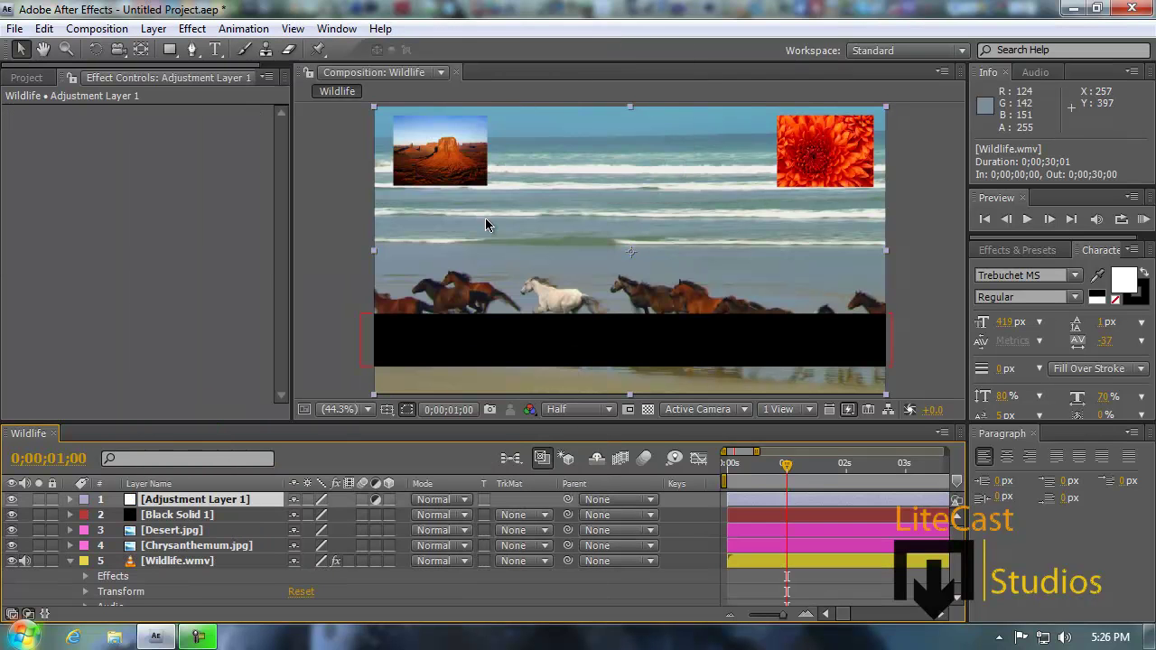
# - Expand the adjustment layer and inspect its Transform properties, collapsing the Transform group again
pyautogui.click(70, 500)
pyautogui.click(86, 516)
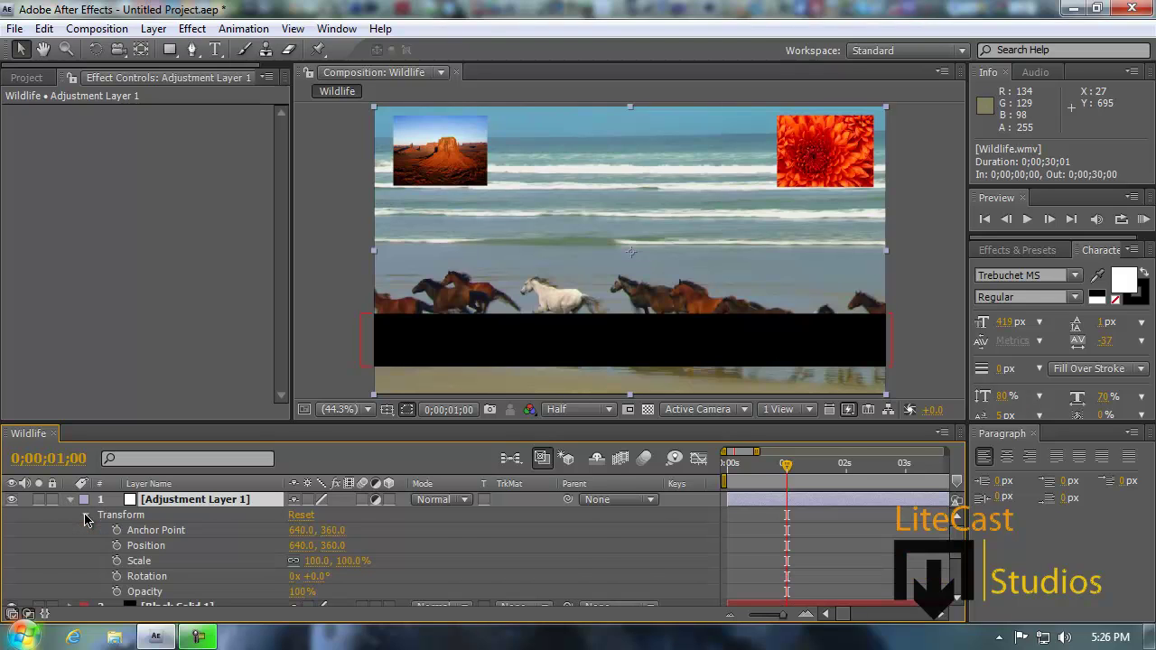
pyautogui.click(85, 517)
# - Apply the Box Blur effect to Adjustment Layer 1 with a Blur Radius of 30.0
pyautogui.click(192, 28)
pyautogui.moveTo(263, 158)
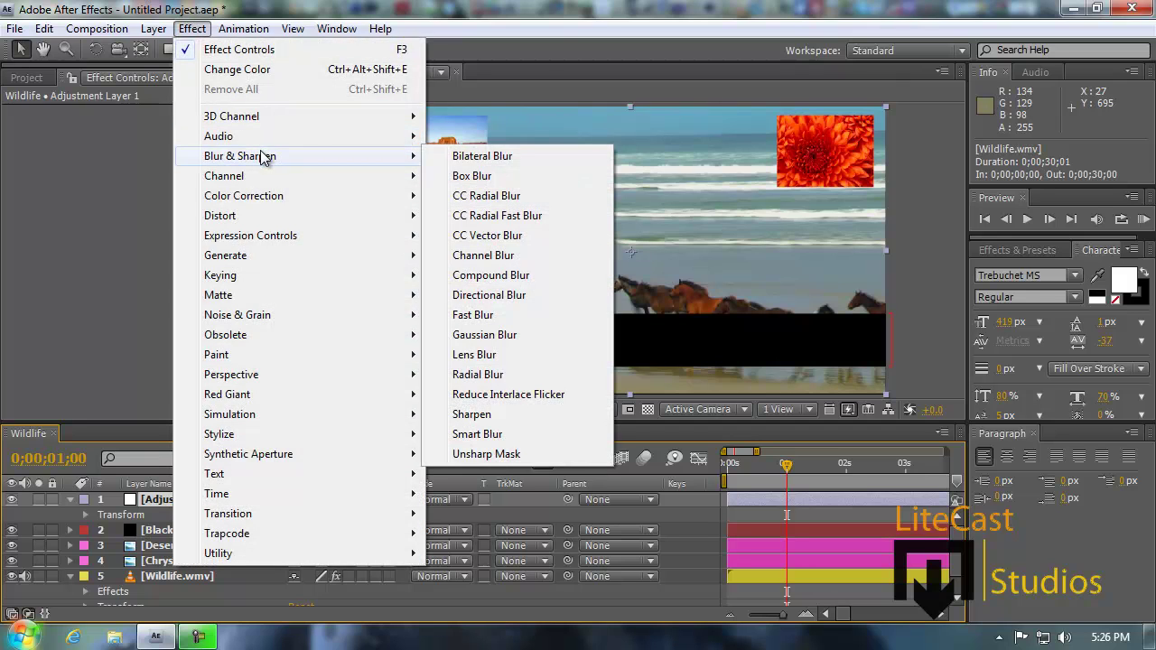
pyautogui.click(488, 176)
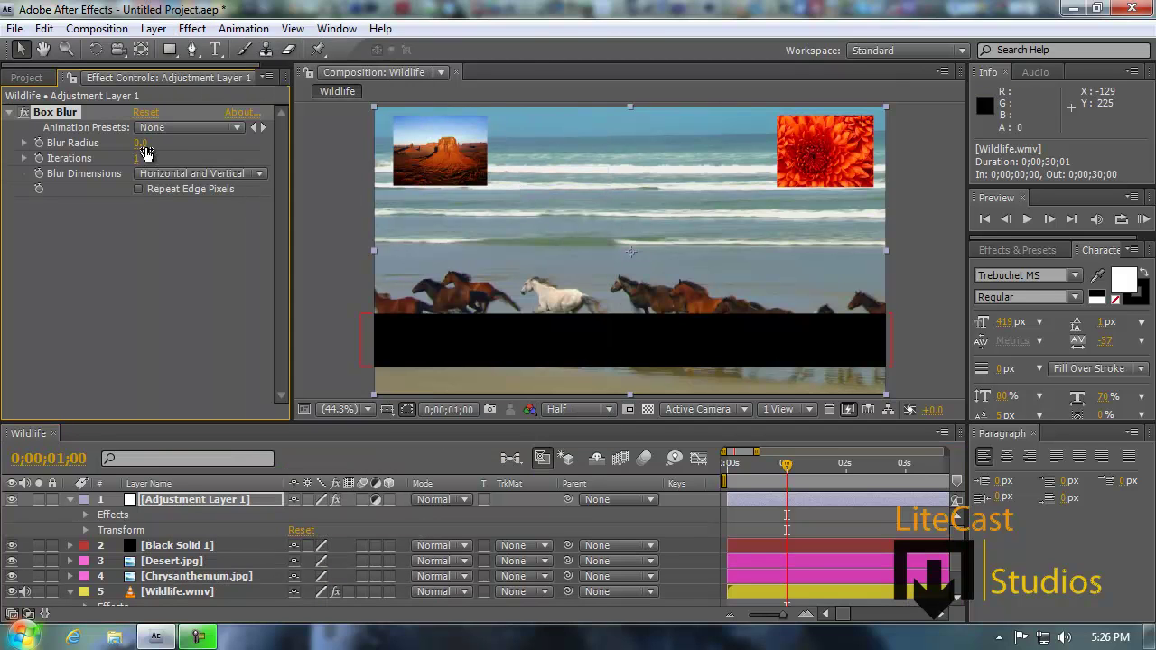
pyautogui.moveTo(141, 146); pyautogui.dragTo(168, 148)
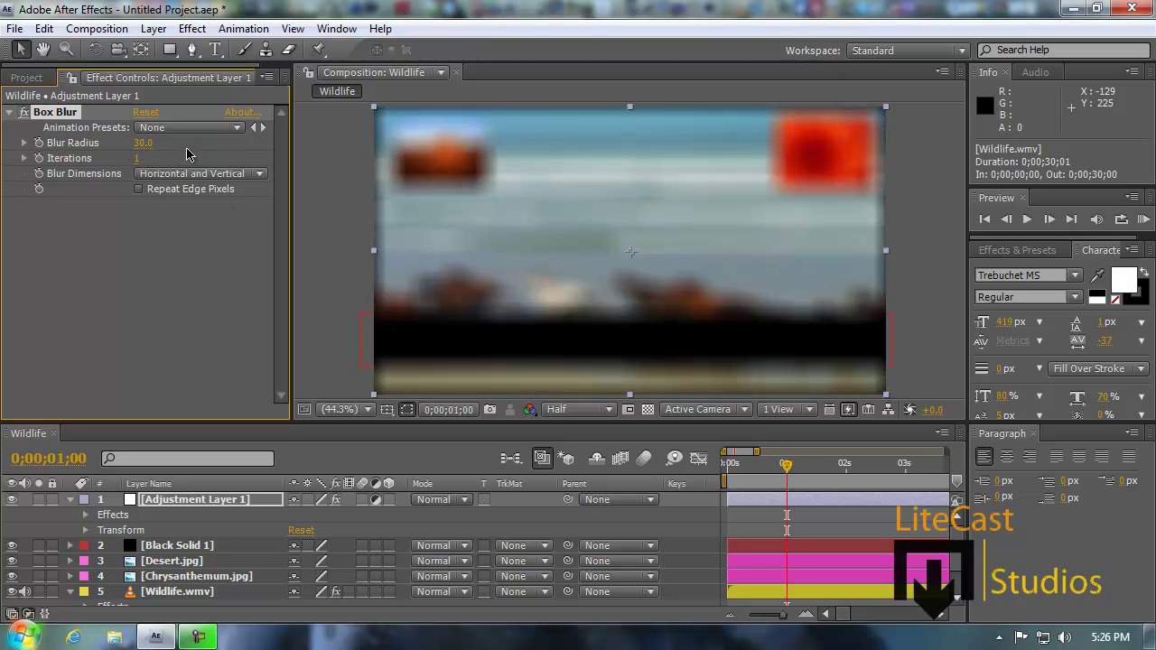
# - Expand the adjustment layer's Effects group to view the Box Blur entry, collapse it, and look over the layers below
pyautogui.click(86, 515)
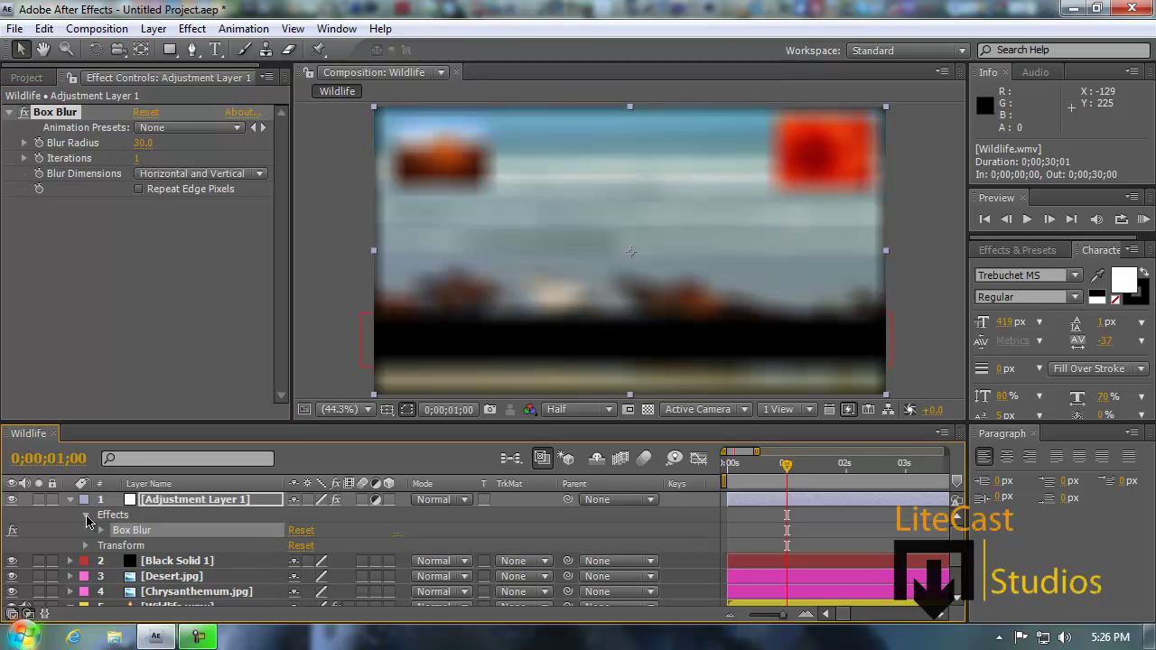
pyautogui.click(86, 515)
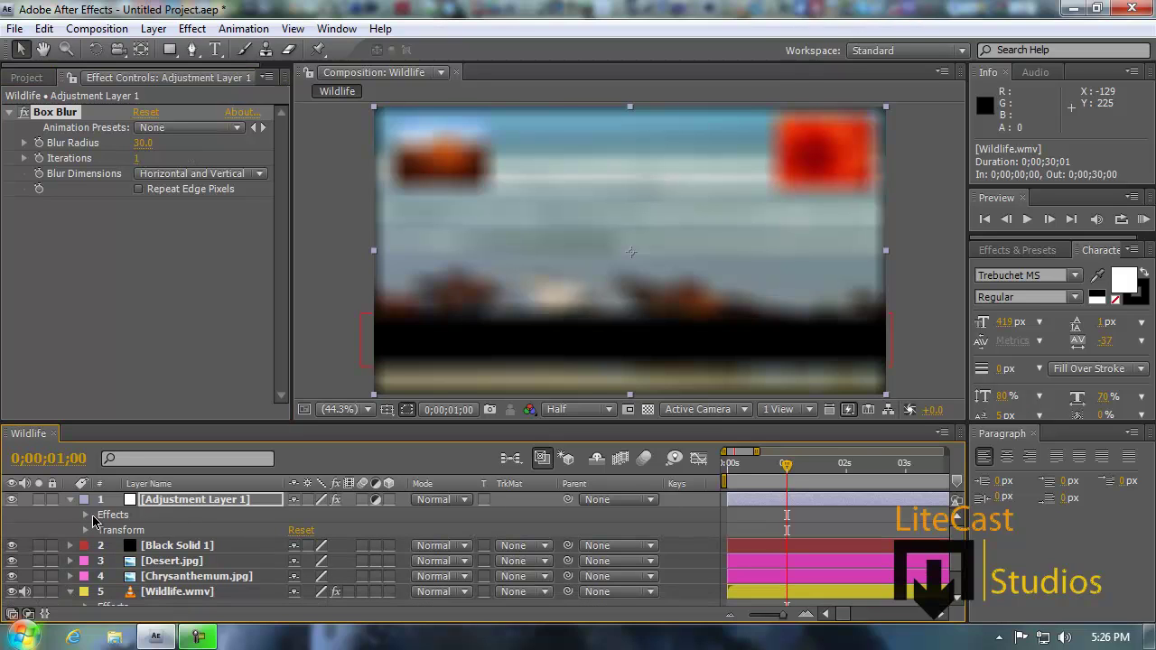
pyautogui.click(86, 515)
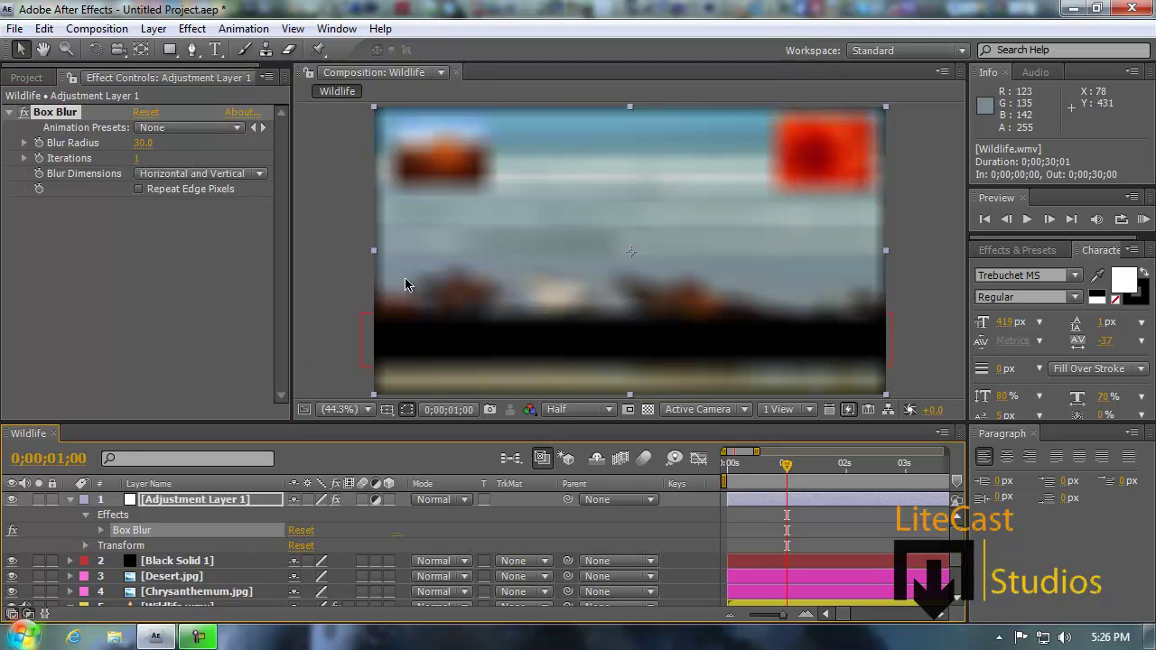
pyautogui.click(86, 514)
pyautogui.scroll(-1, 163, 576)
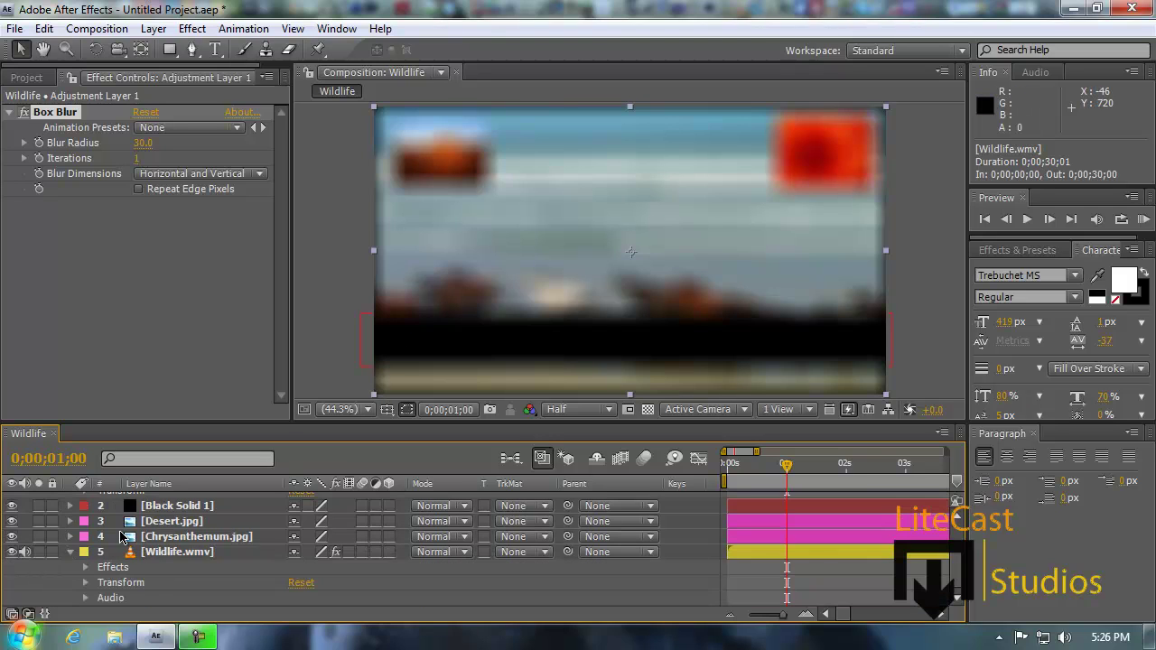
pyautogui.scroll(1, 122, 539)
# - Move Adjustment Layer 1 below Black Solid 1 in the layer stack, and further down to just above Wildlife.wmv
pyautogui.moveTo(164, 501); pyautogui.dragTo(167, 555)
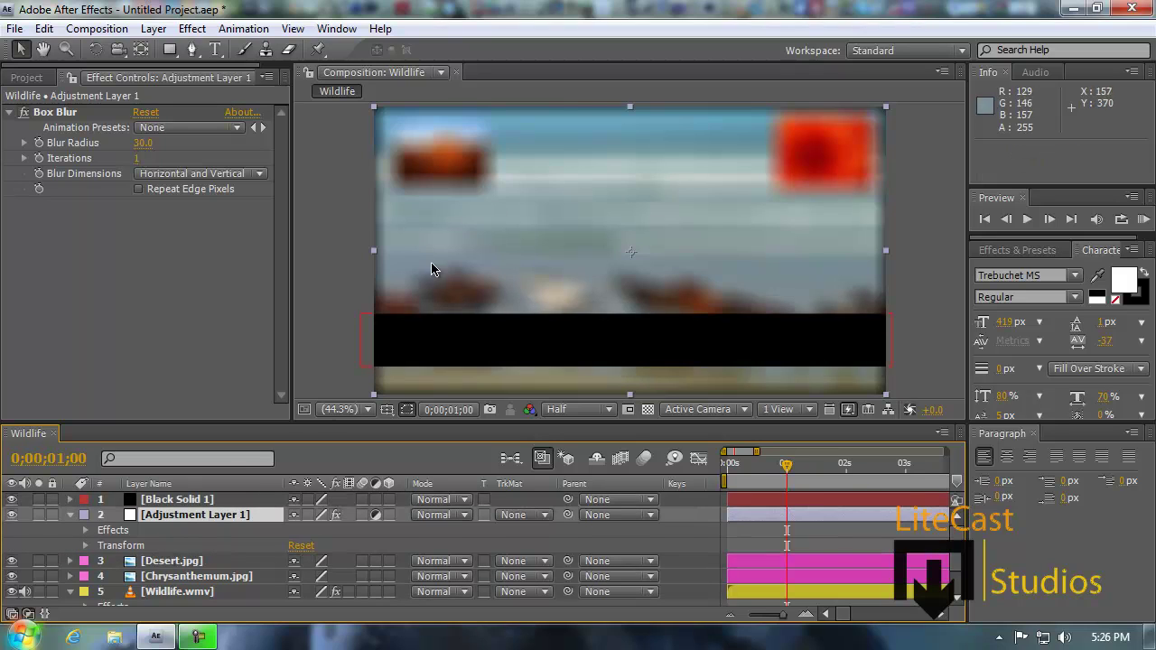
pyautogui.moveTo(190, 514); pyautogui.dragTo(180, 581)
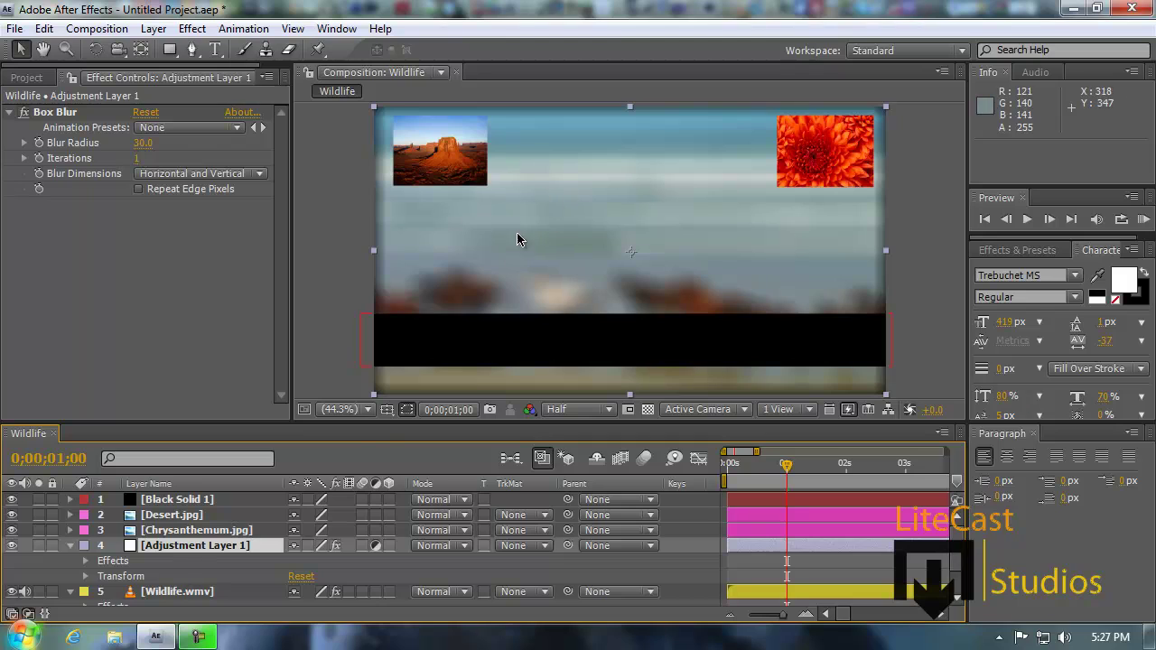
# - Collapse the Wildlife.wmv and Adjustment Layer 1 layers, and delete the adjustment layer
pyautogui.scroll(-2, 285, 515)
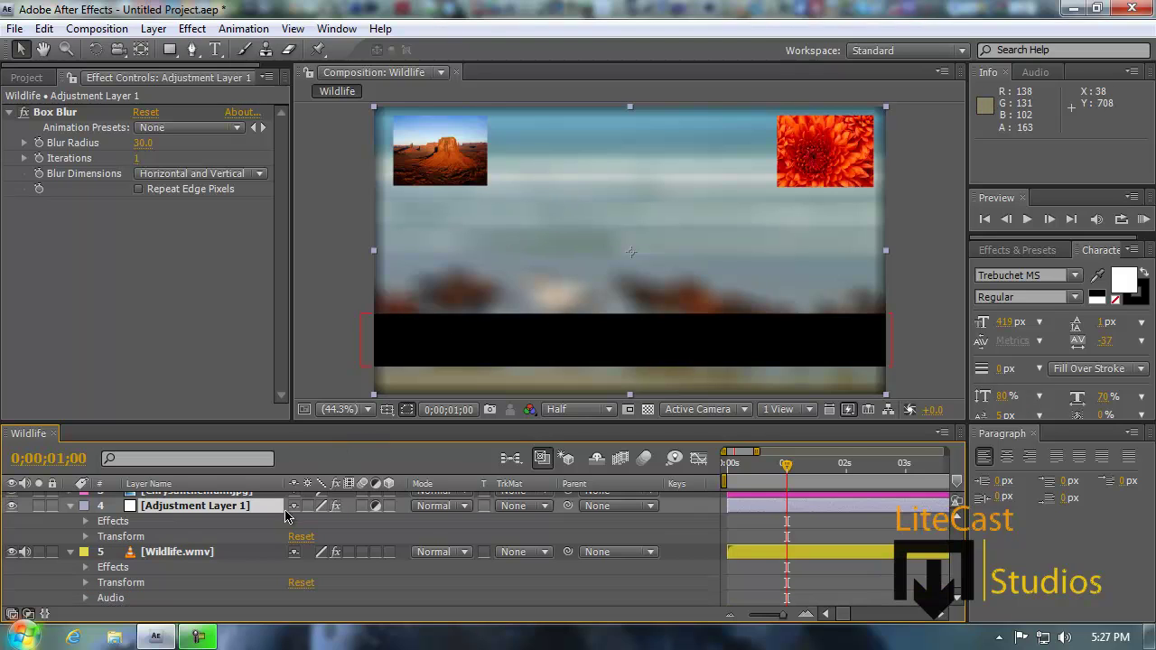
pyautogui.click(72, 553)
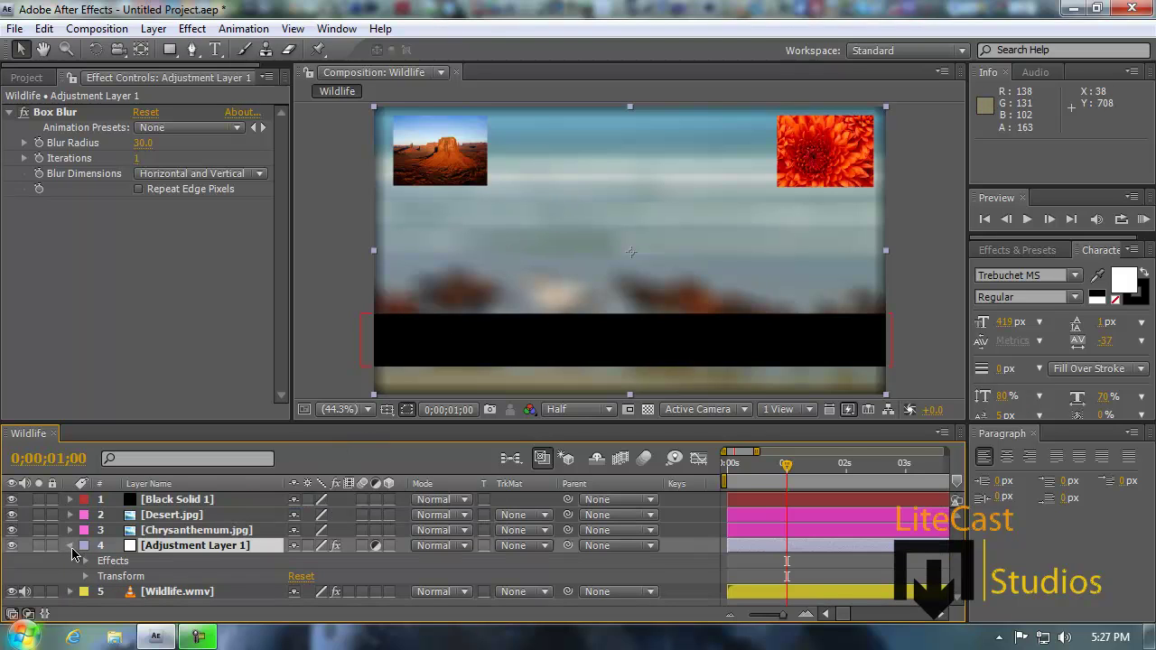
pyautogui.click(71, 547)
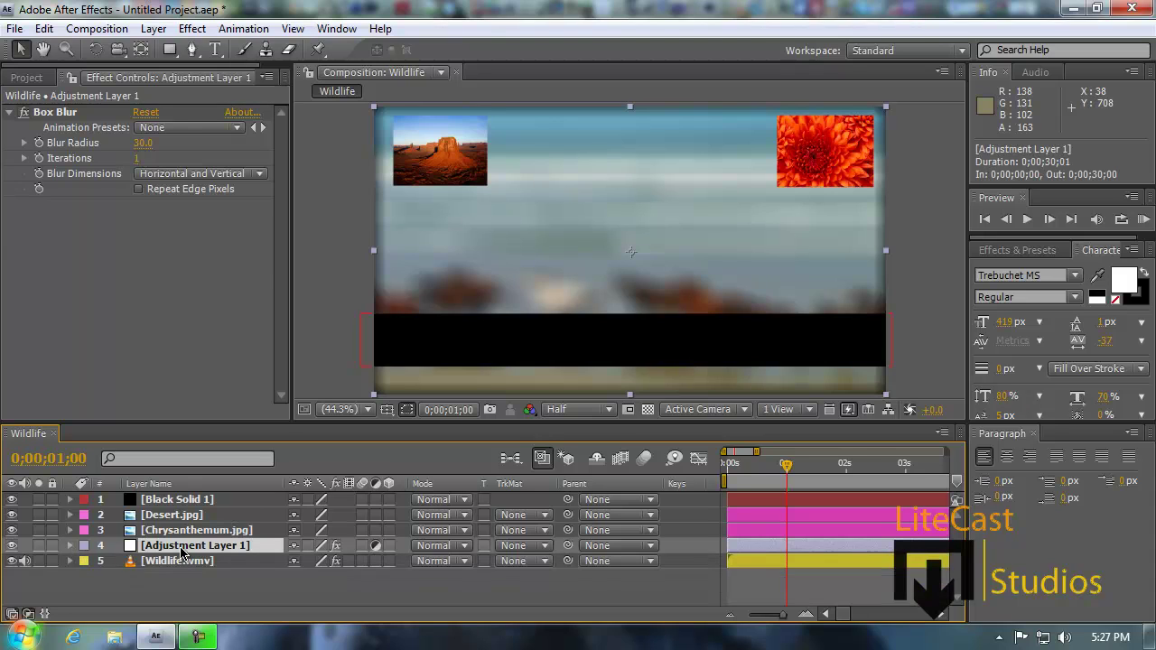
pyautogui.press('Delete')
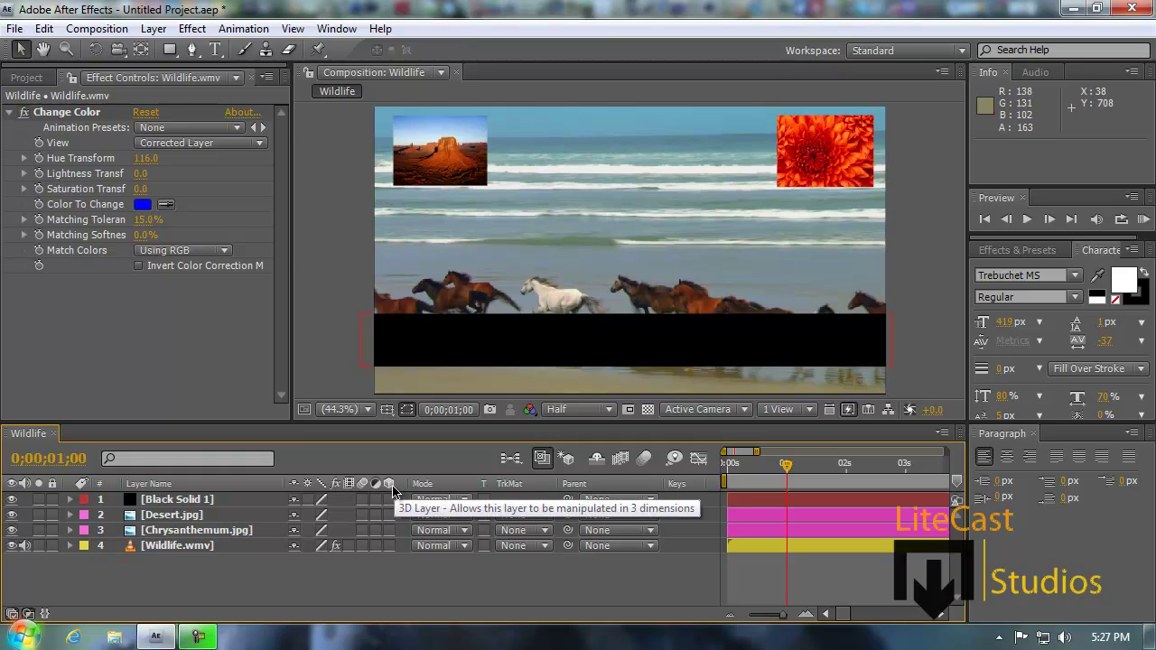
# - Make Desert.jpg, Chrysanthemum.jpg and Wildlife.wmv 3D layers, and nudge Wildlife.wmv along its Z axis by about 2.3
pyautogui.moveTo(389, 514); pyautogui.dragTo(390, 545)
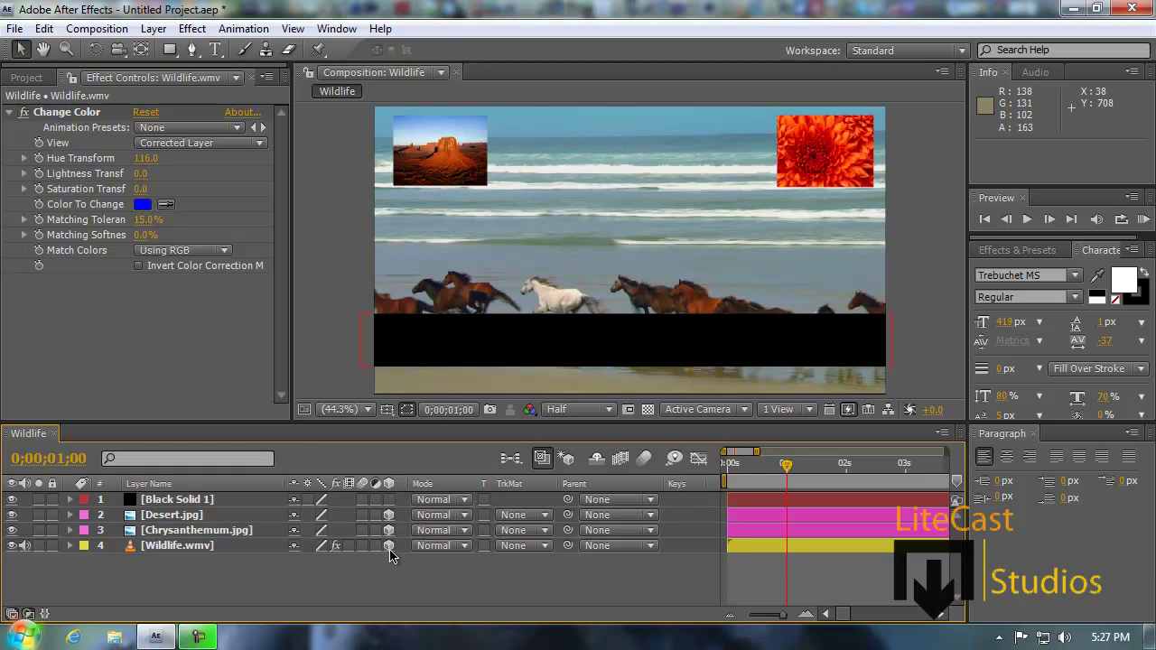
pyautogui.click(469, 346)
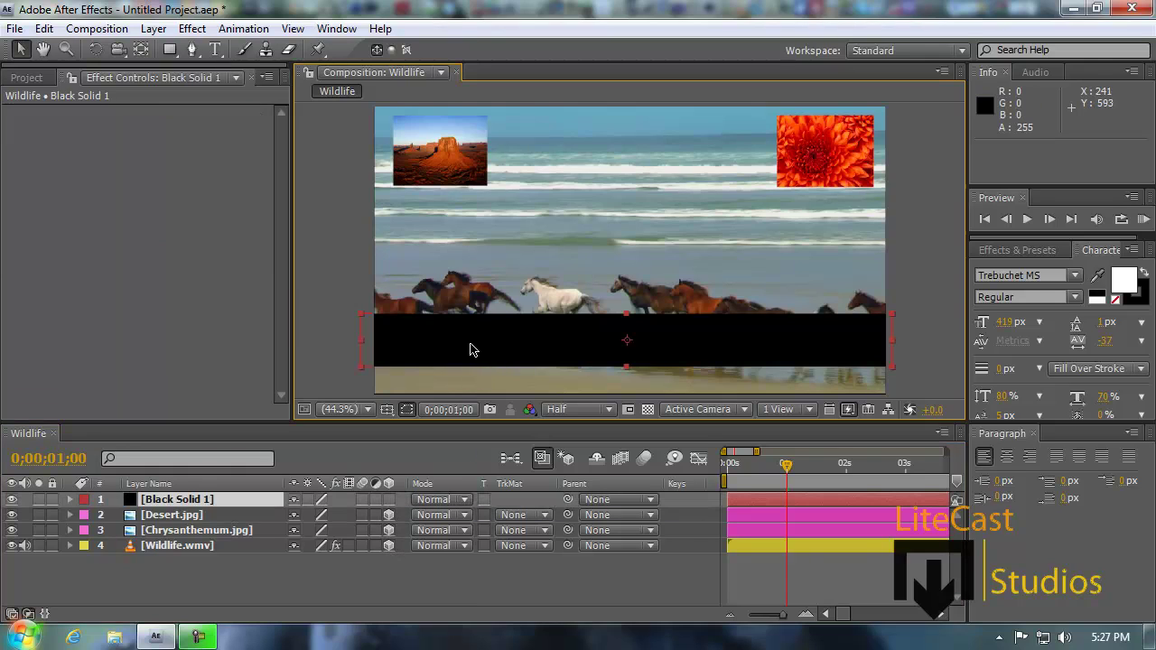
pyautogui.click(511, 300)
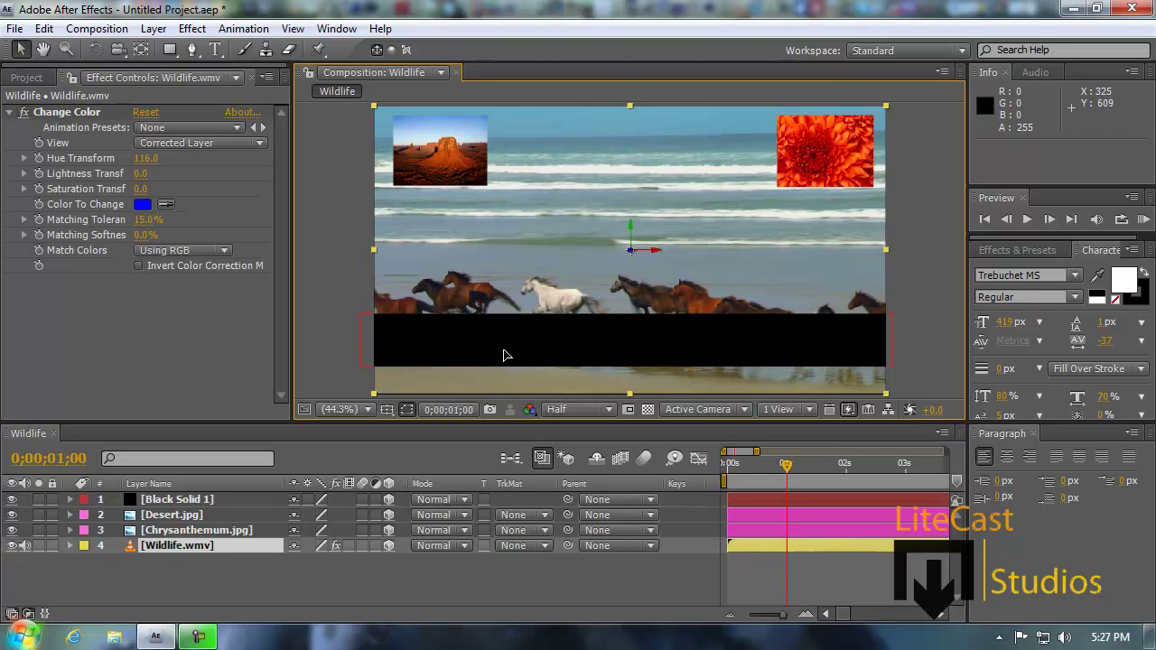
pyautogui.doubleClick(505, 356)
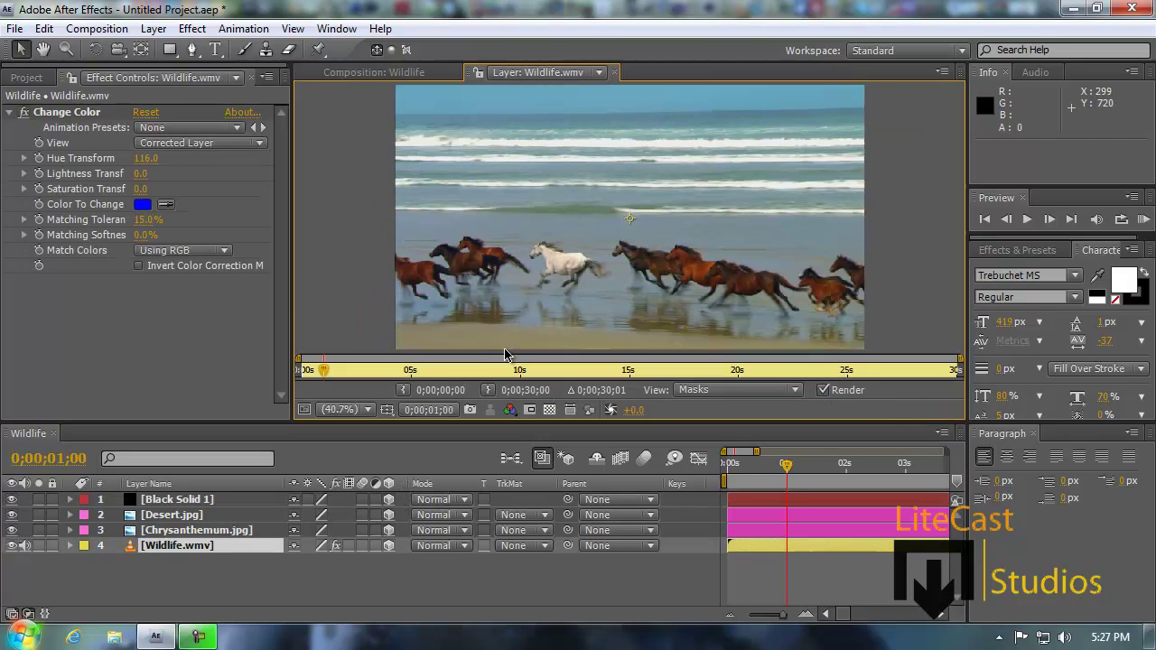
pyautogui.click(614, 71)
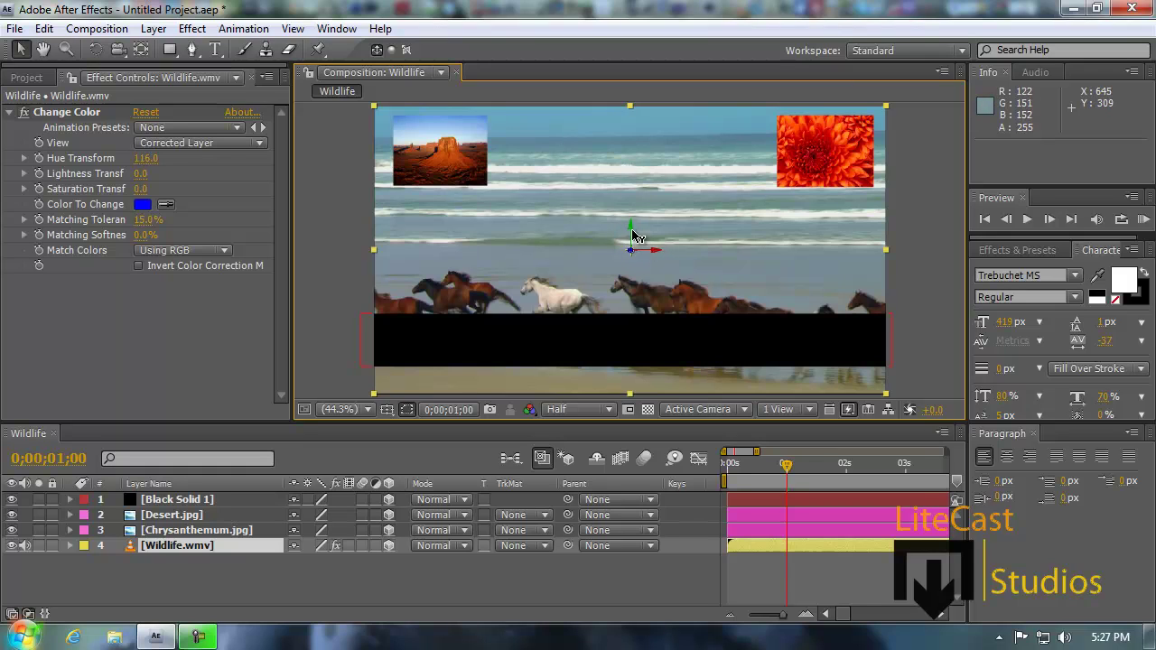
pyautogui.moveTo(629, 253)
pyautogui.mouseDown()
pyautogui.moveTo(624, 242)
pyautogui.moveTo(641, 266)
pyautogui.moveTo(620, 233)
pyautogui.moveTo(676, 304)
pyautogui.moveTo(655, 207)
pyautogui.moveTo(670, 353)
pyautogui.moveTo(635, 263)
pyautogui.mouseUp()
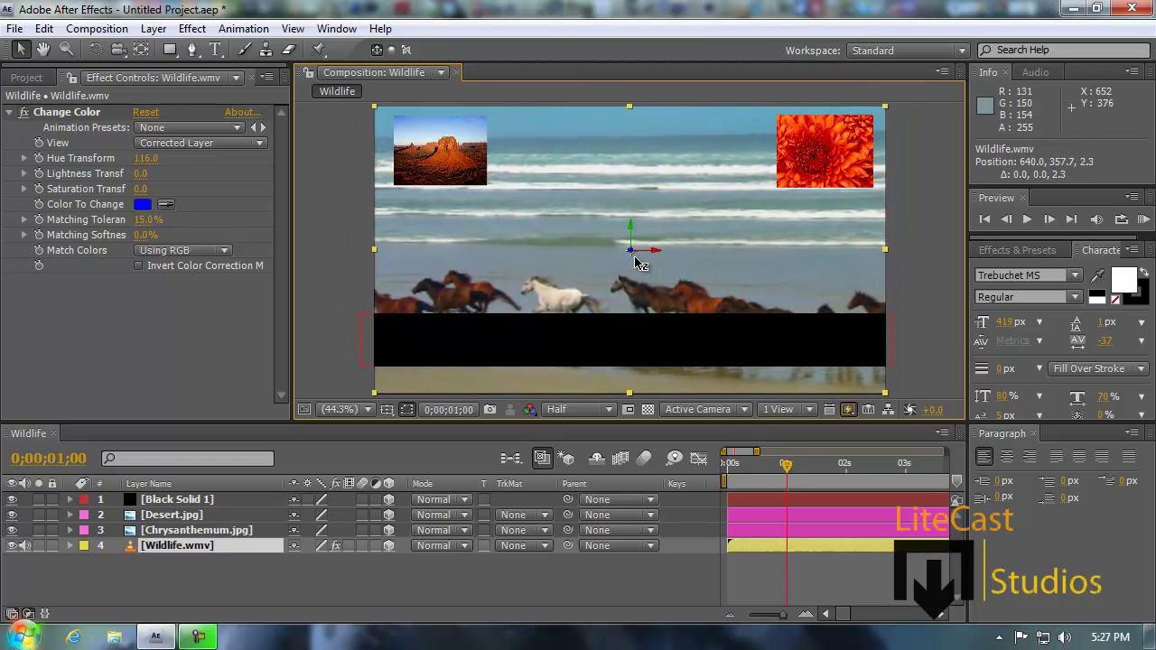
# - Try the camera tool over the composition, return to the Selection tool, and turn off 3D for the three layers
pyautogui.click(384, 458)
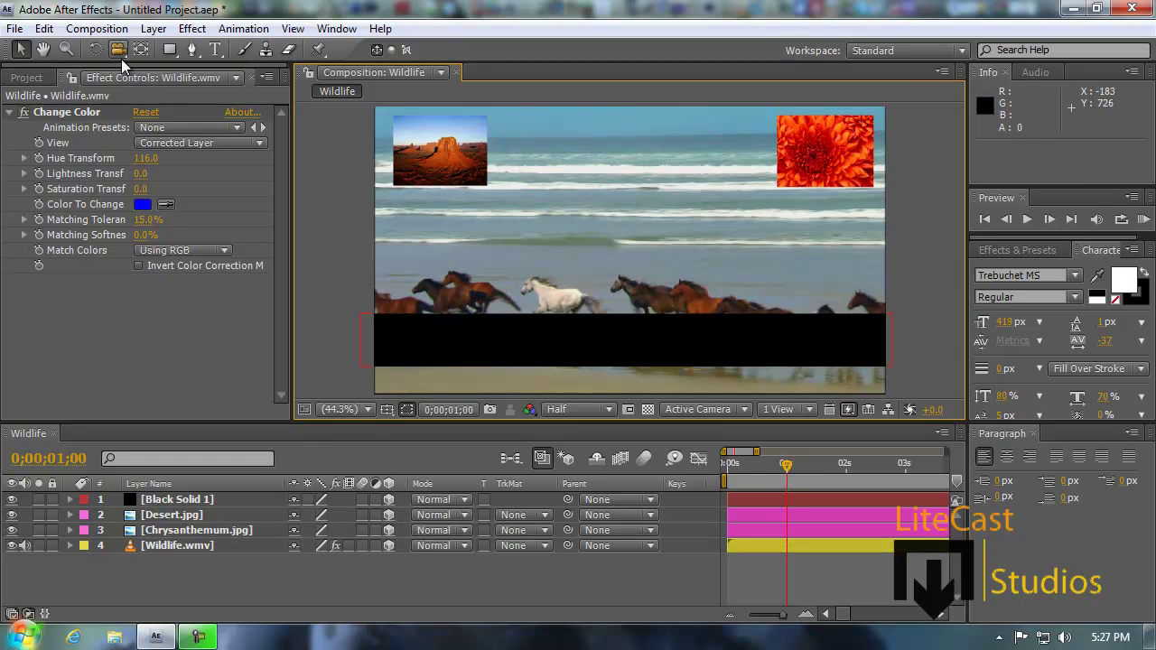
pyautogui.moveTo(117, 48); pyautogui.dragTo(162, 70)
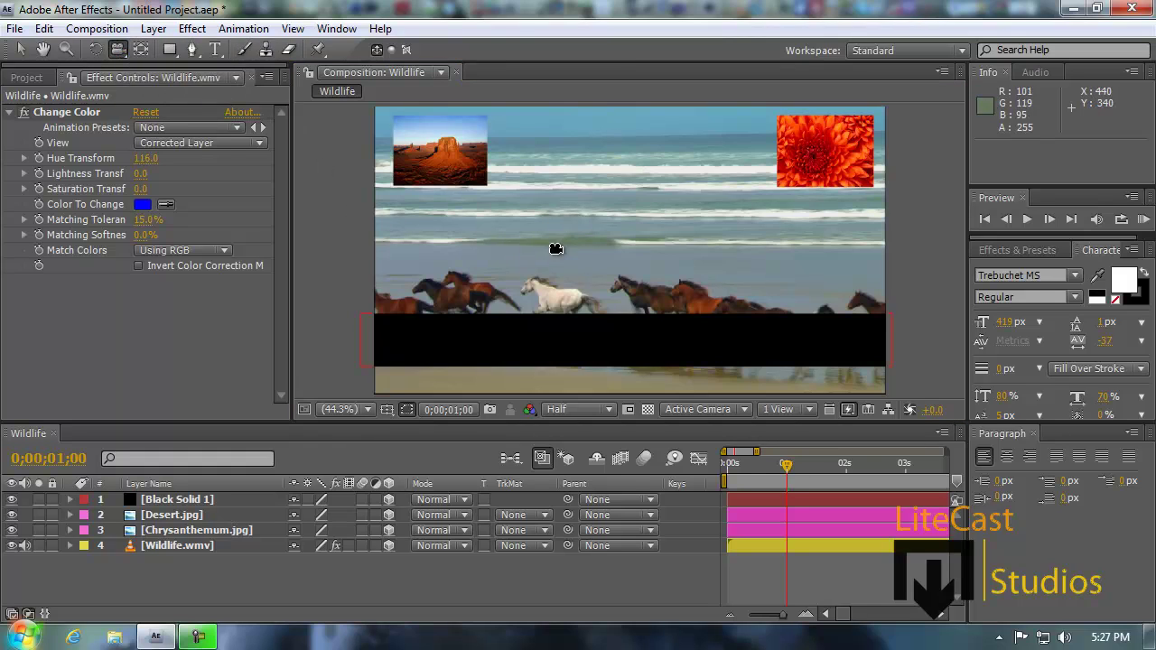
pyautogui.click(21, 52)
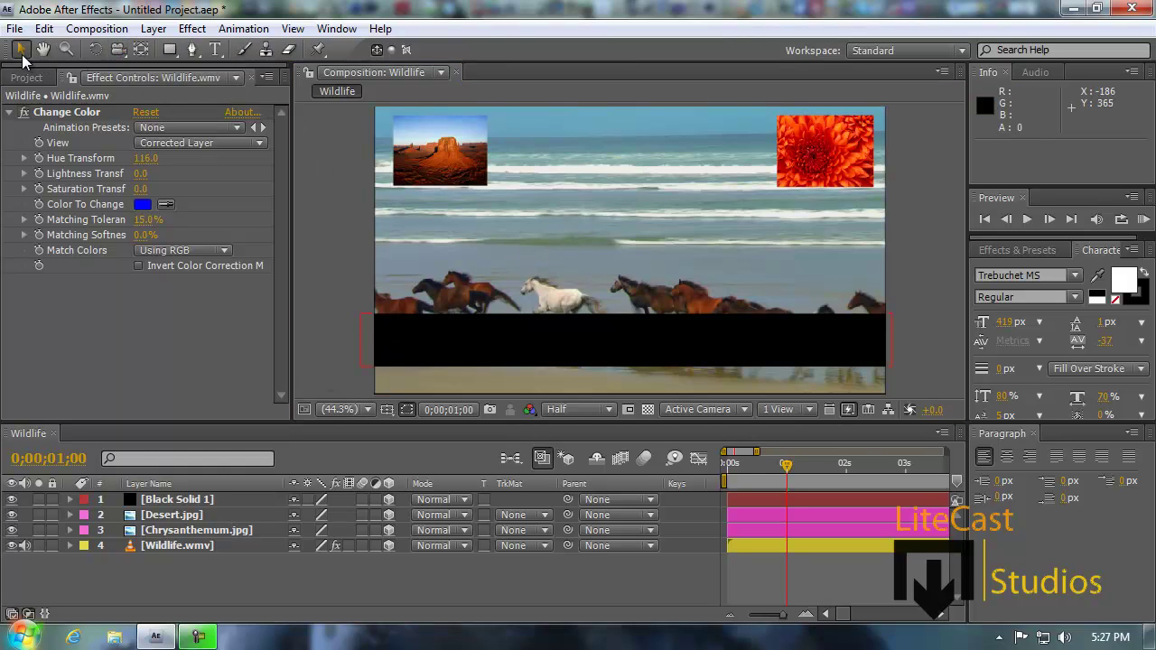
pyautogui.moveTo(388, 500); pyautogui.dragTo(388, 545)
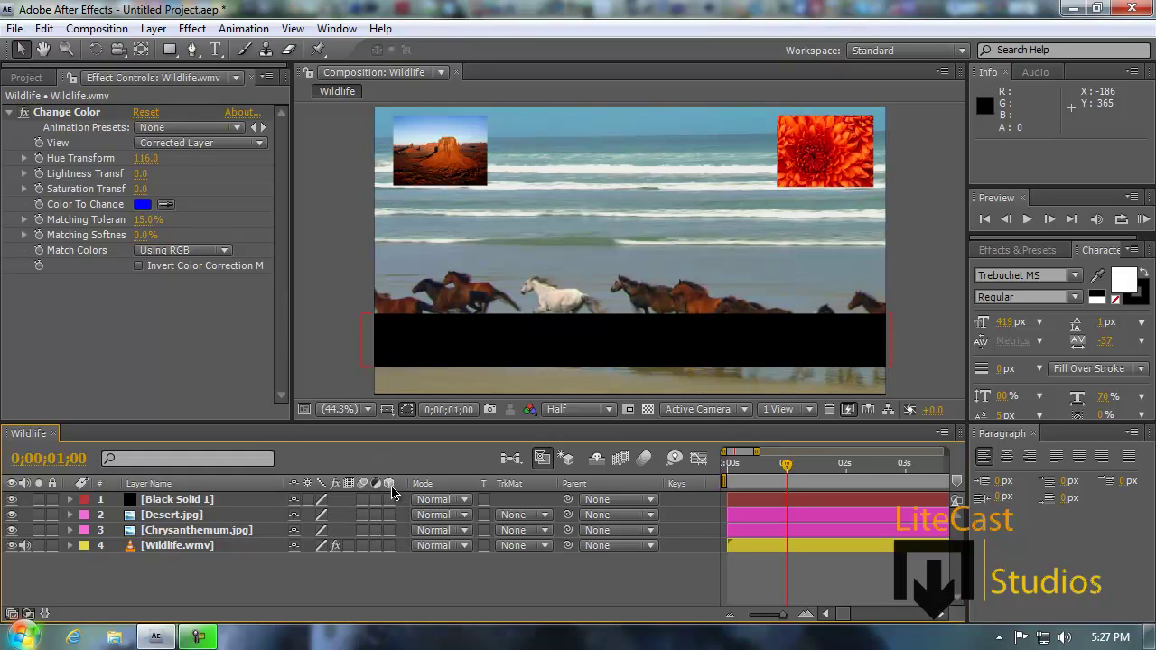
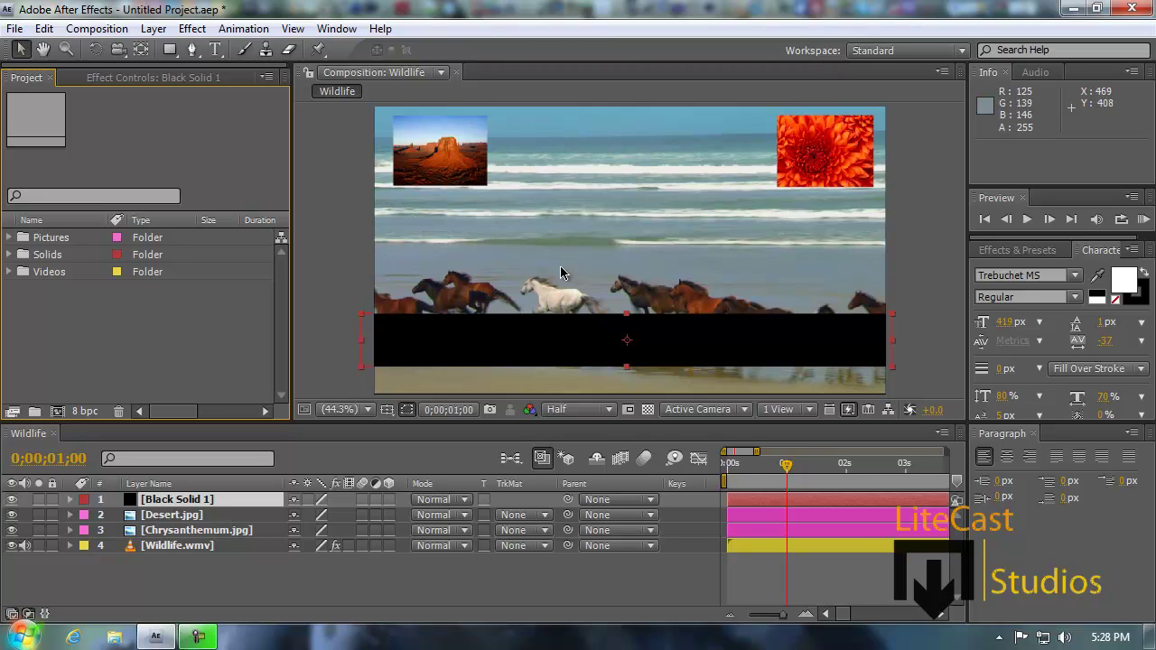
# - Move Desert.jpg over the black bar to about 263, 579 and give it an Alpha Matte from Black Solid 1
pyautogui.click(485, 500)
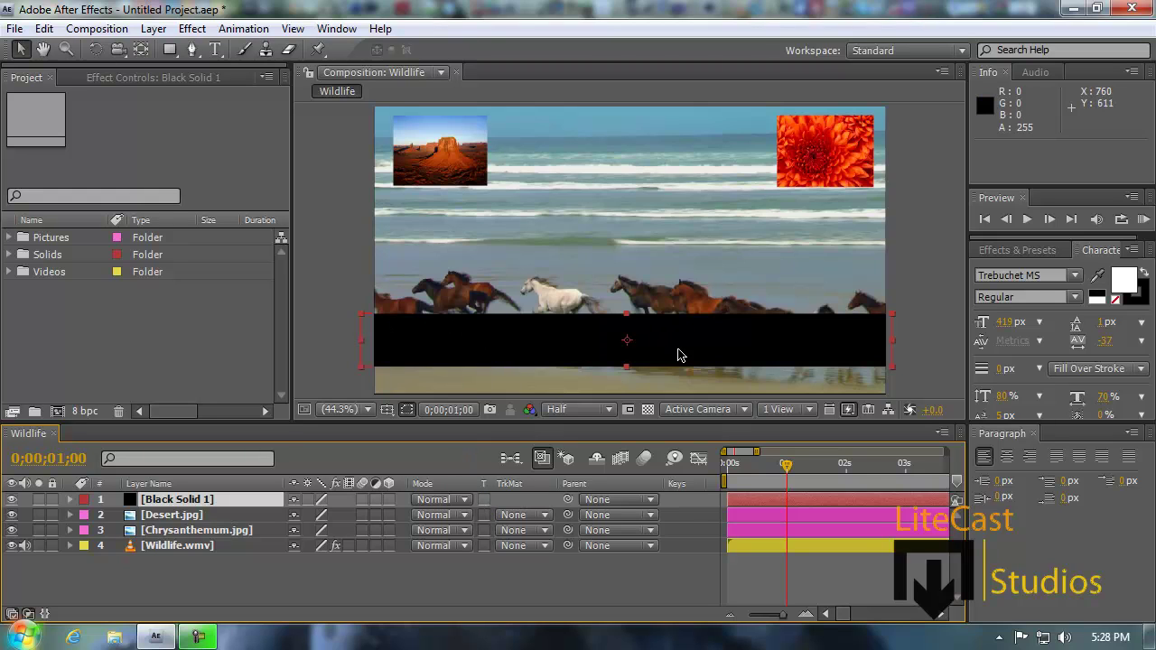
pyautogui.click(520, 503)
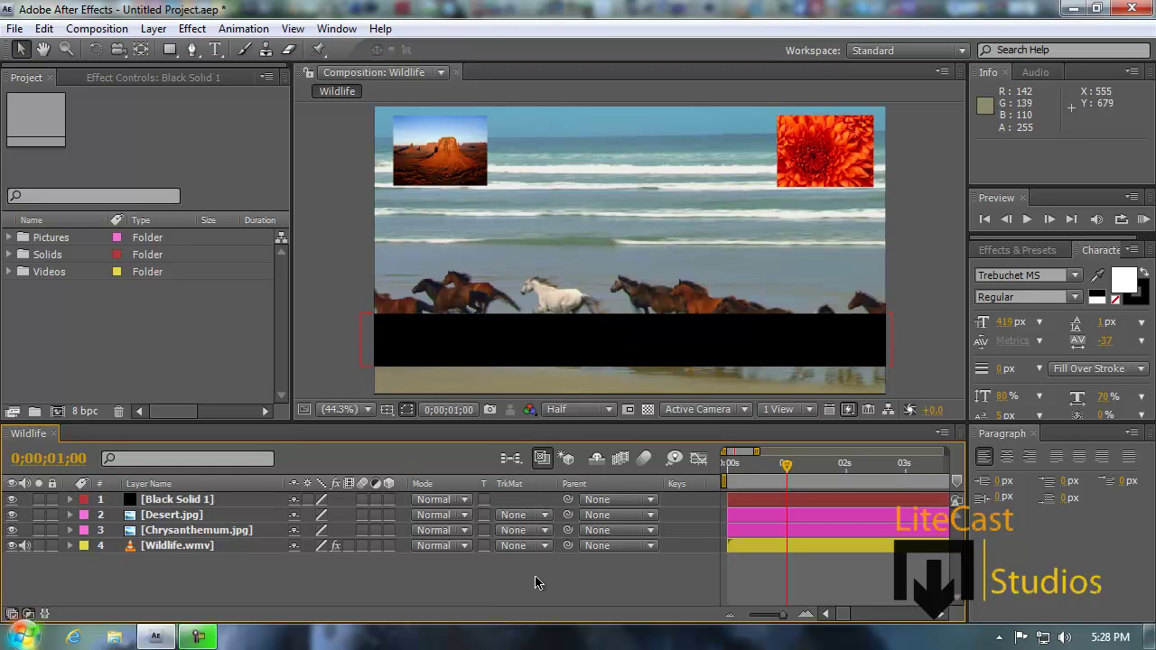
pyautogui.click(435, 164)
pyautogui.moveTo(435, 164); pyautogui.dragTo(476, 353)
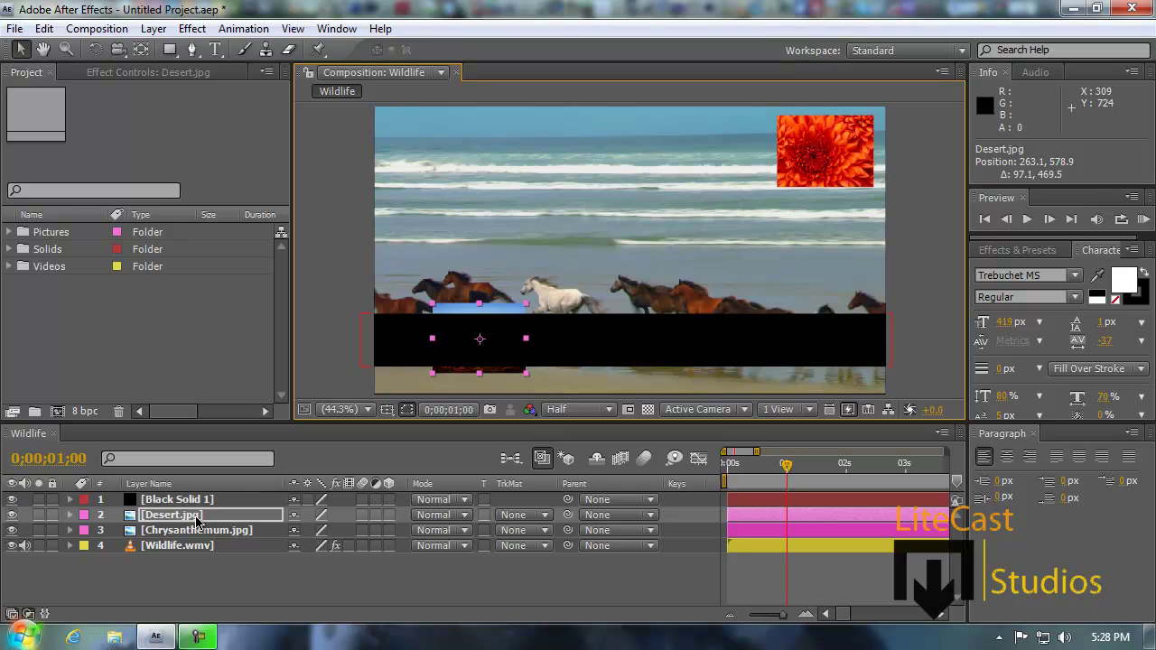
pyautogui.click(547, 516)
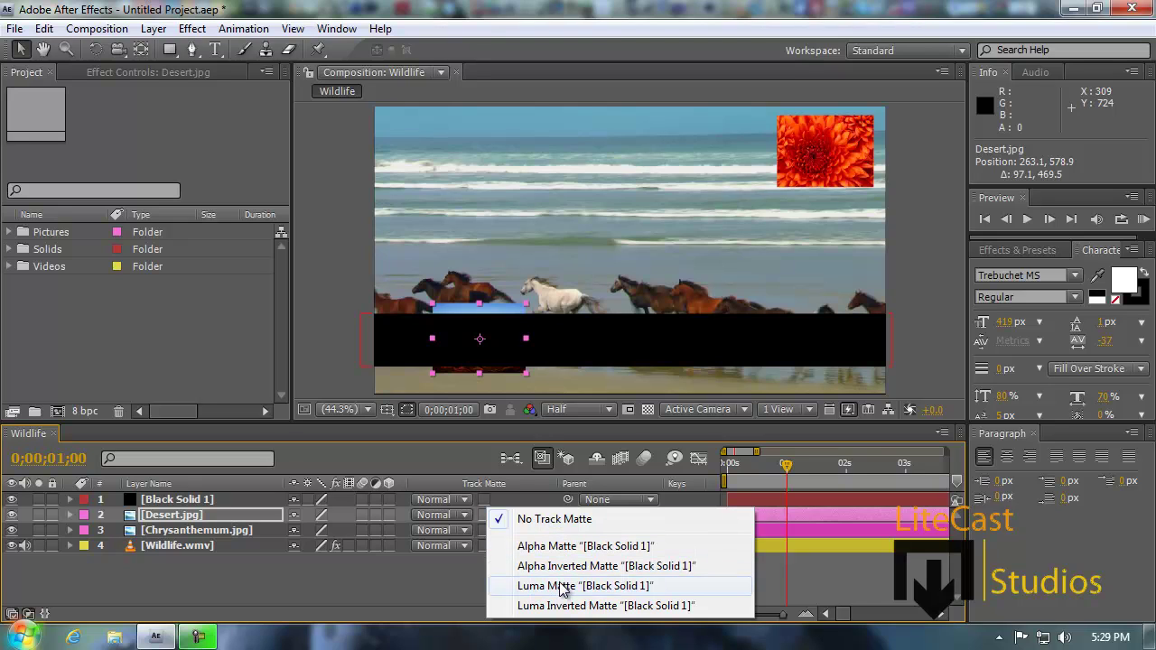
pyautogui.click(565, 546)
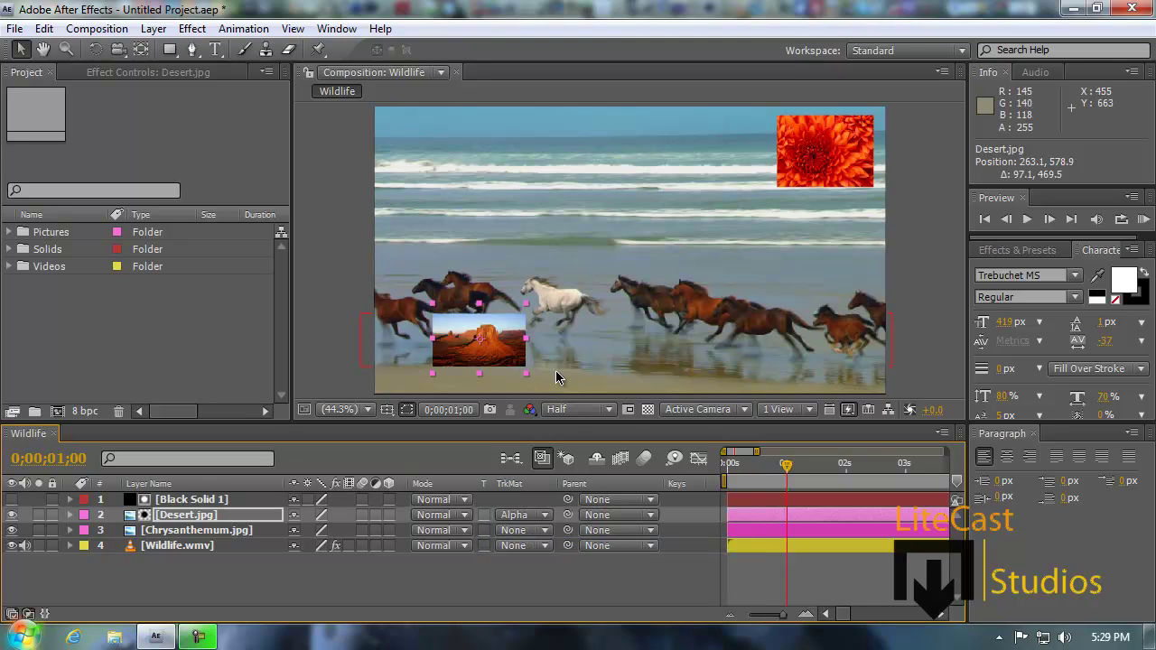
# - Move Desert.jpg to the upper left of the frame at about 146, 143, and set it to No Track Matte
pyautogui.moveTo(491, 346); pyautogui.dragTo(462, 172)
pyautogui.click(545, 514)
pyautogui.click(519, 482)
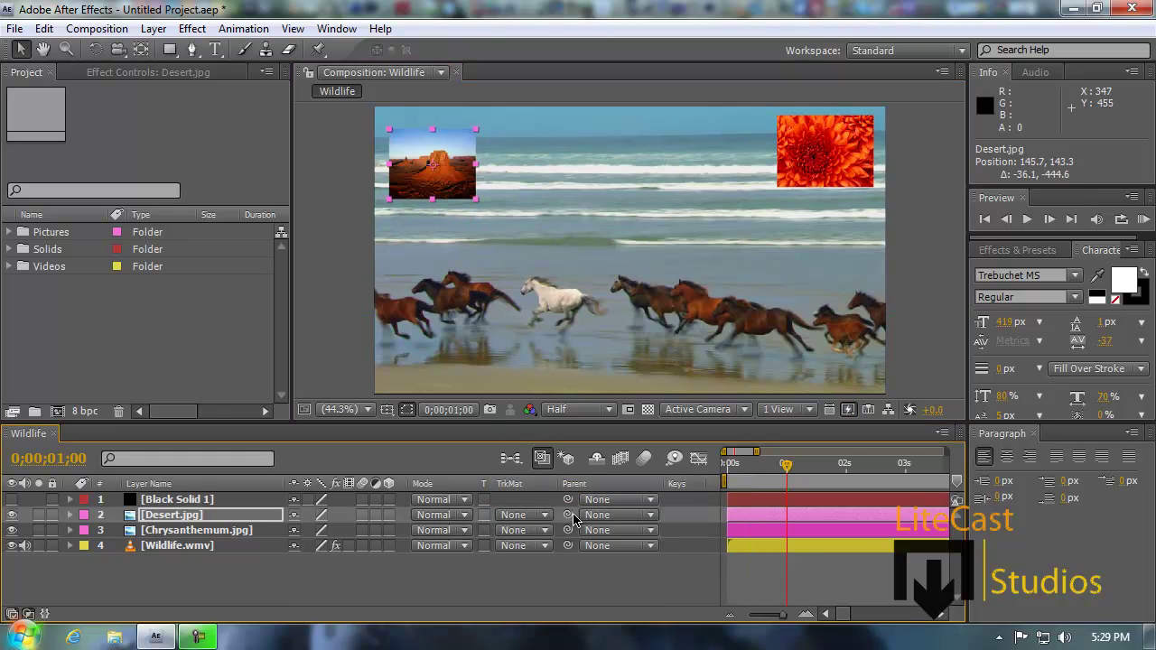
pyautogui.click(577, 572)
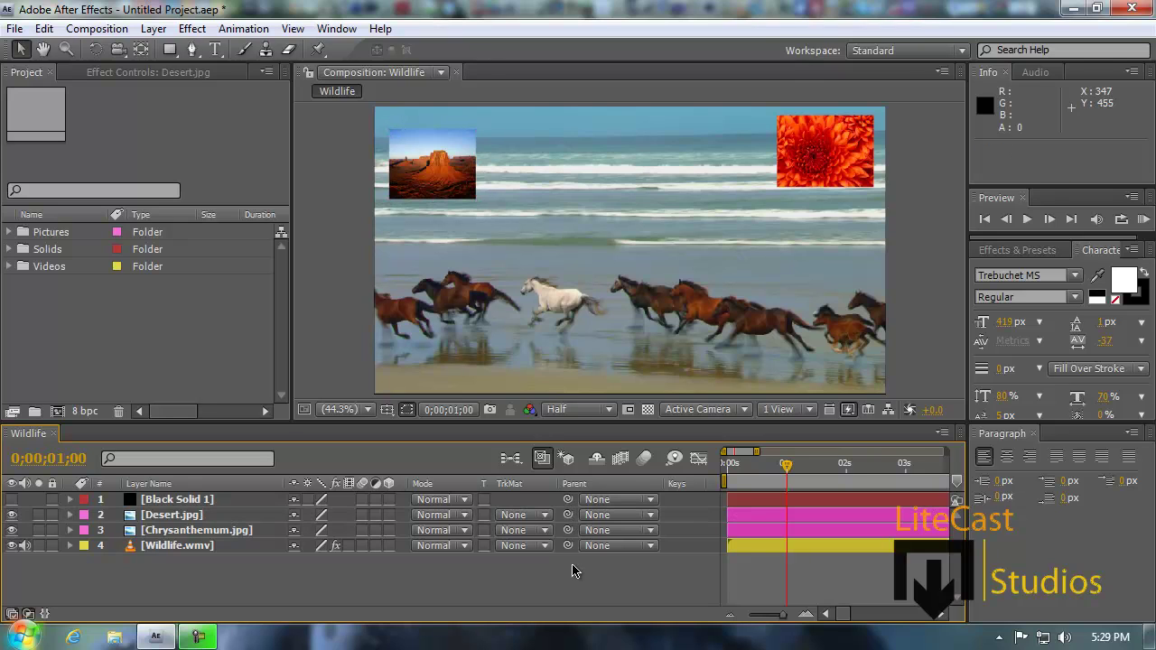
# - Show source names instead of layer names in the timeline and make Black Solid 1 visible
pyautogui.click(528, 347)
pyautogui.click(200, 485)
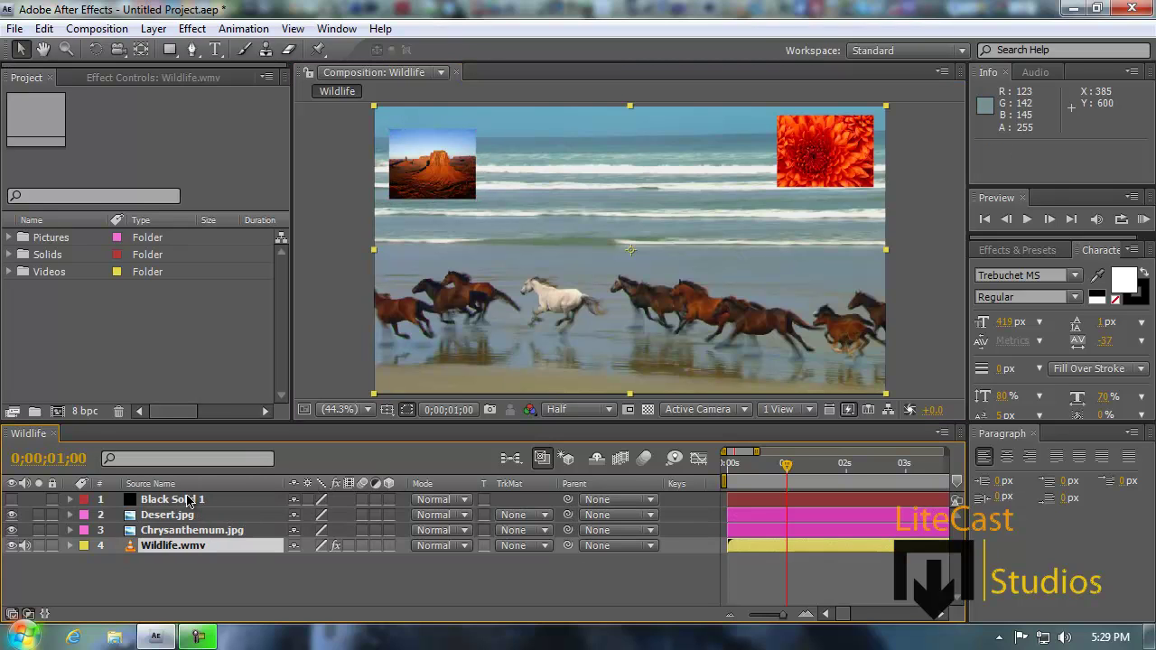
pyautogui.click(157, 499)
pyautogui.click(11, 500)
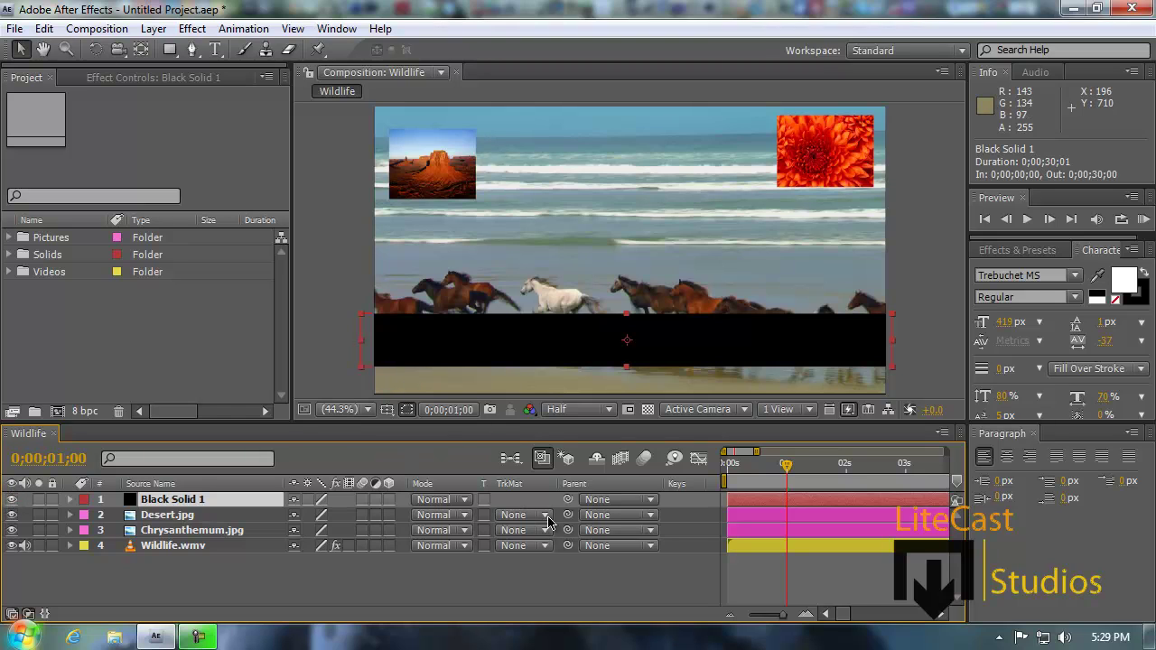
# - Nudge Black Solid 1 to about 635.5, 585.7 and select the Wildlife.wmv layer
pyautogui.click(493, 340)
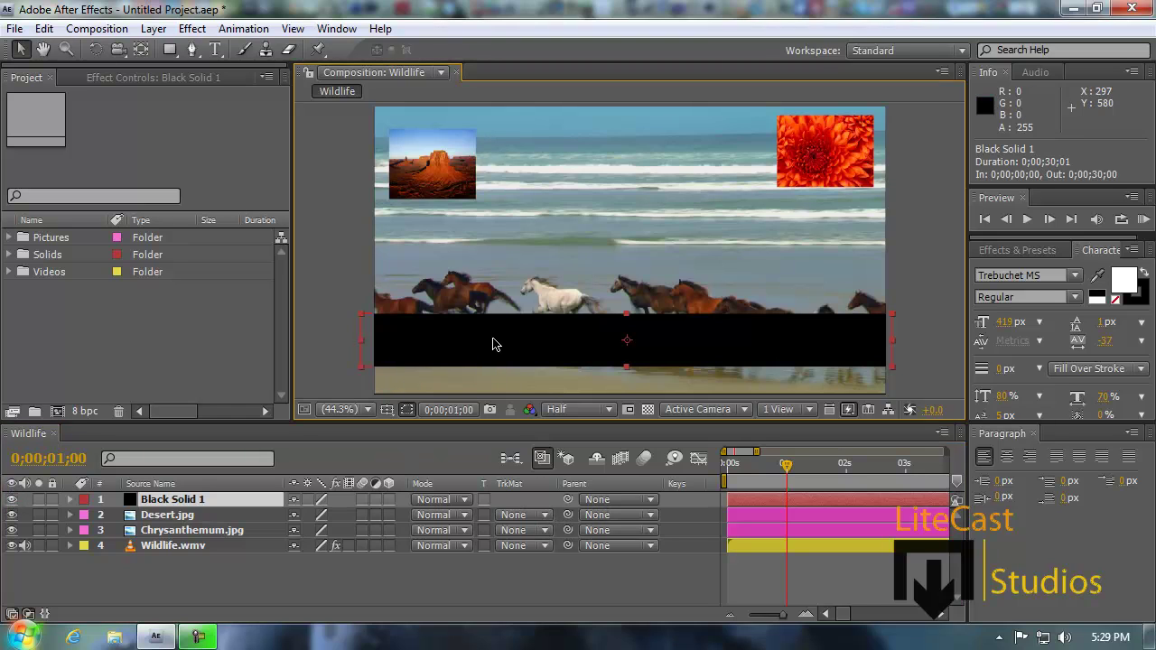
pyautogui.moveTo(579, 339); pyautogui.dragTo(574, 340)
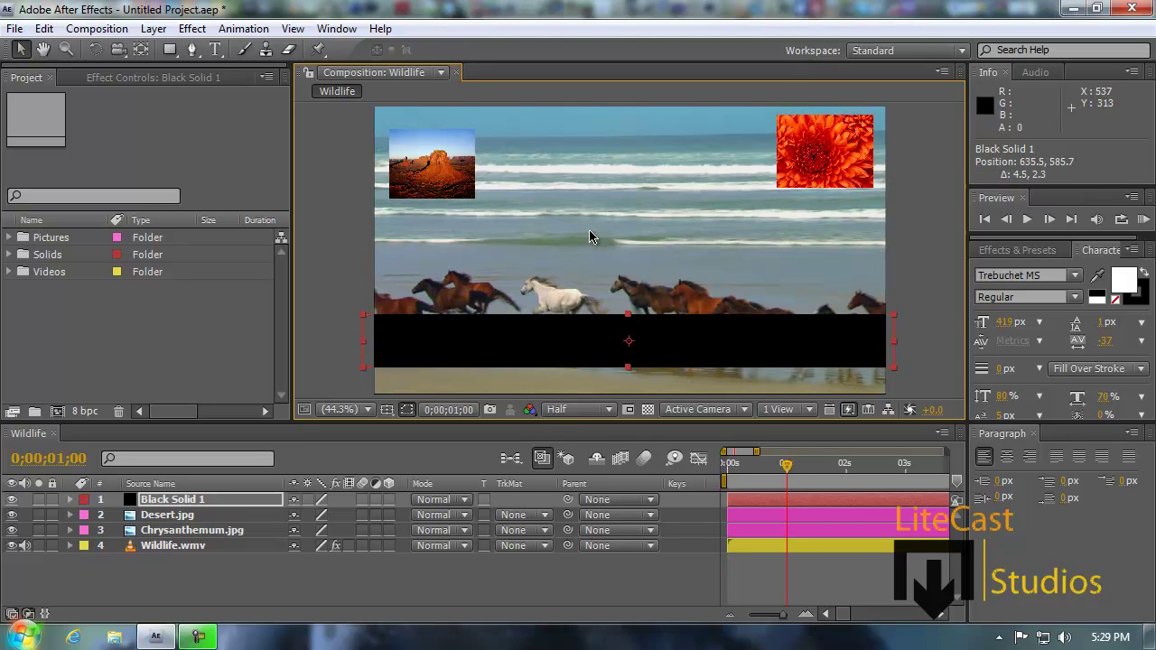
pyautogui.click(593, 276)
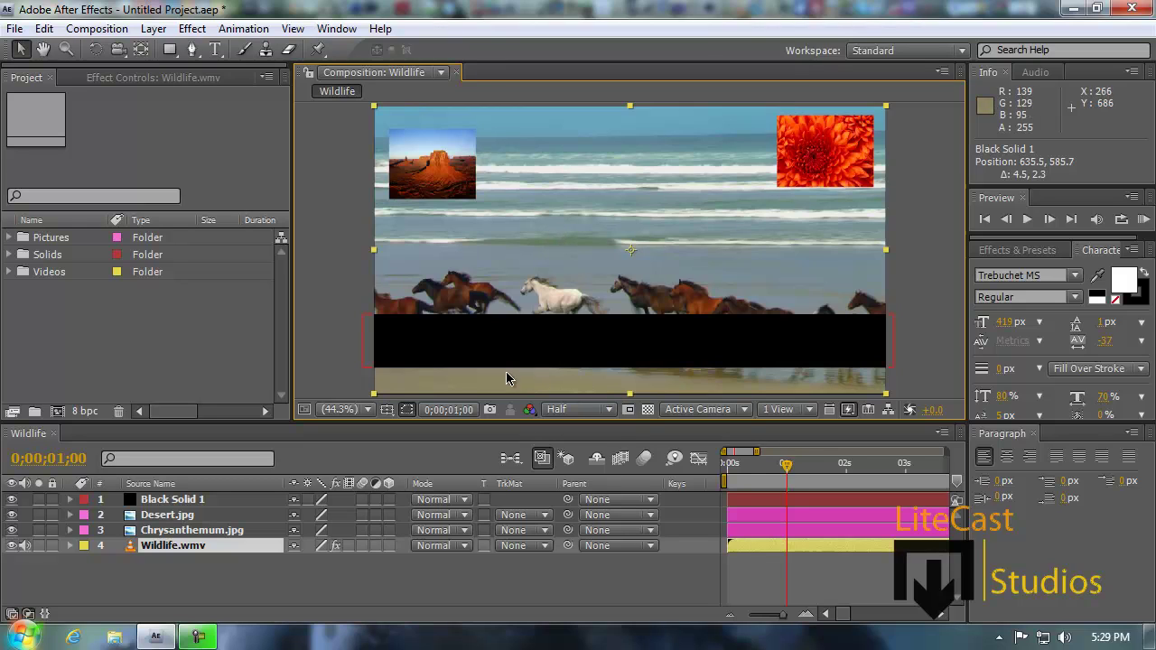
# - Parent Black Solid 1 to Wildlife.wmv and shift Wildlife.wmv to 640, 360 to move both layers together
pyautogui.click(622, 499)
pyautogui.click(651, 588)
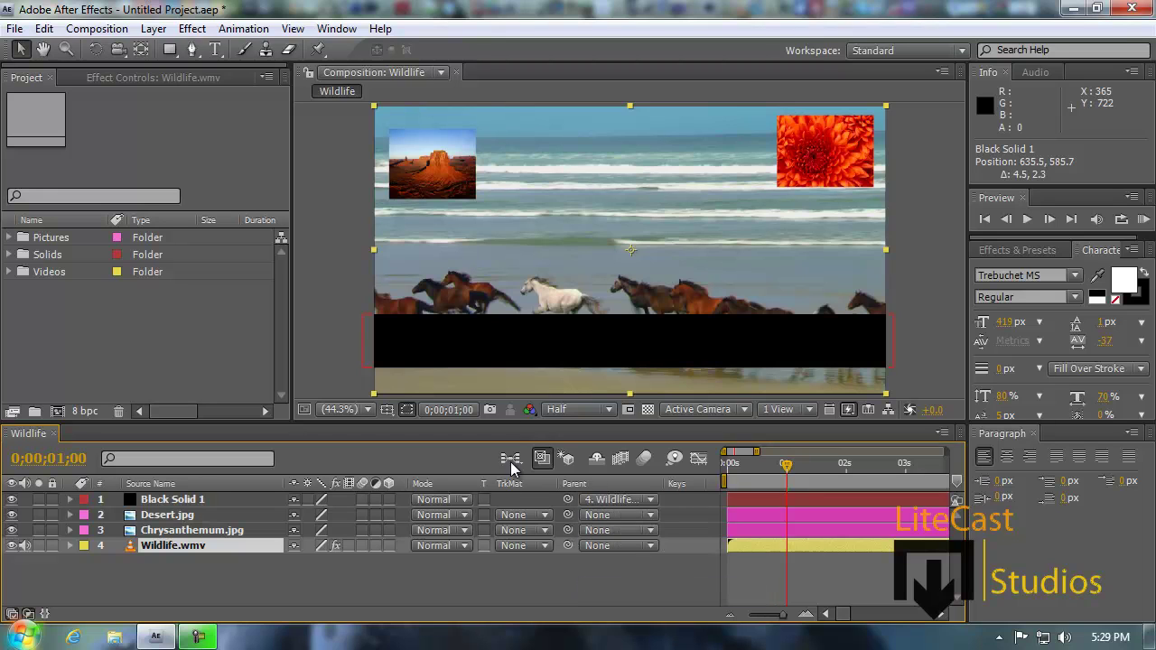
pyautogui.moveTo(491, 263)
pyautogui.mouseDown()
pyautogui.moveTo(465, 263)
pyautogui.moveTo(493, 266)
pyautogui.mouseUp()
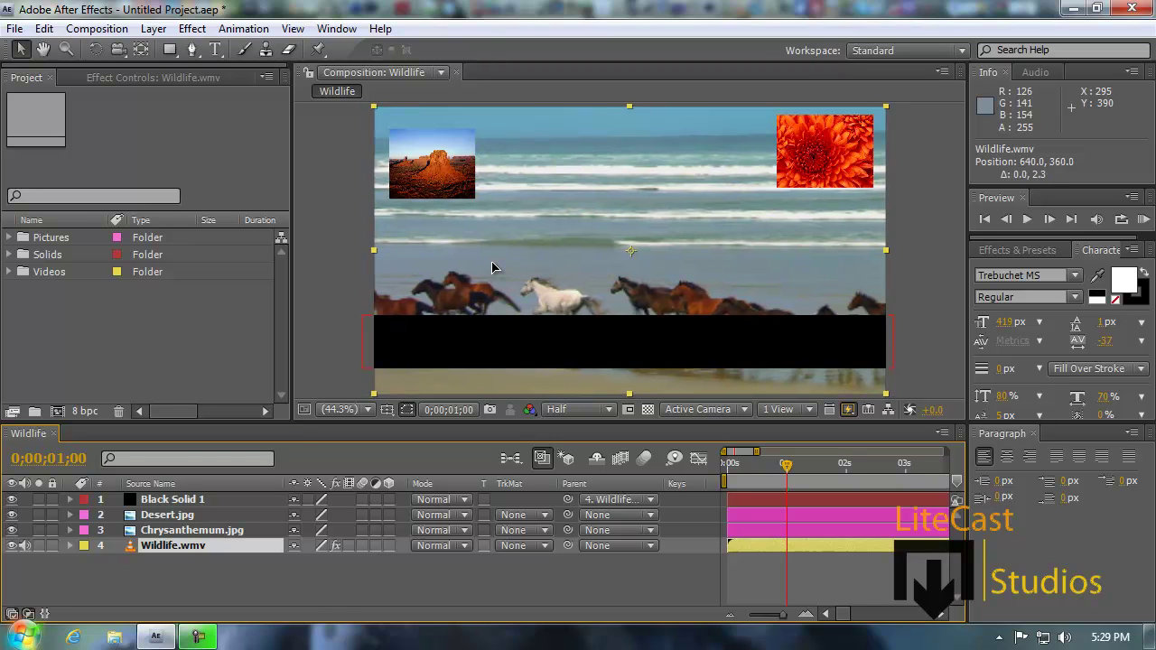
# - Clear the parent of Black Solid 1 and link it to Wildlife.wmv again with the pick whip
pyautogui.click(952, 290)
pyautogui.click(579, 502)
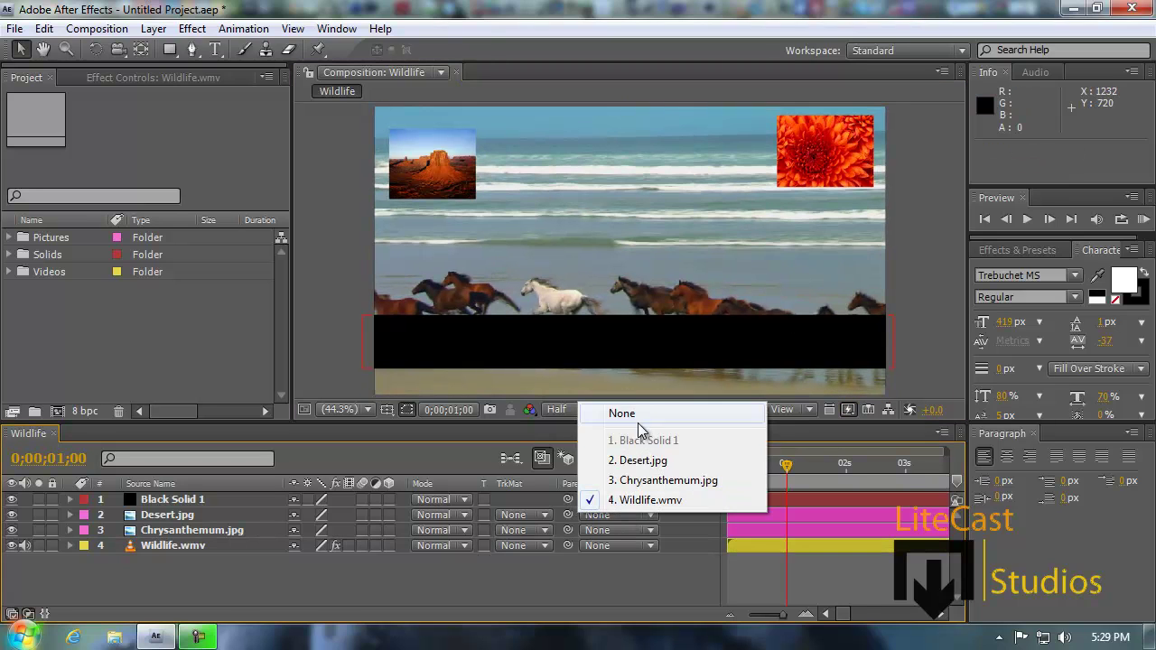
pyautogui.click(640, 416)
pyautogui.moveTo(567, 499); pyautogui.dragTo(198, 547)
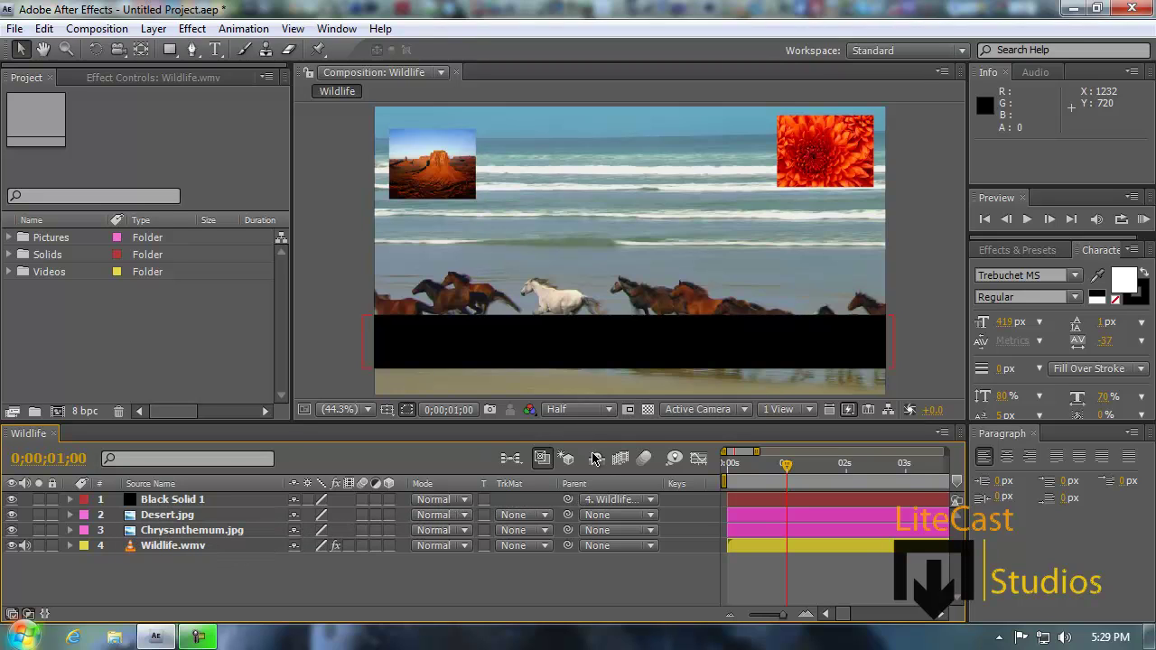
pyautogui.click(637, 502)
pyautogui.click(651, 593)
# - Hide and restore the transfer controls and layer switches panes, and toggle the In, Out, Duration and Stretch columns on and off
pyautogui.moveTo(782, 615); pyautogui.dragTo(778, 615)
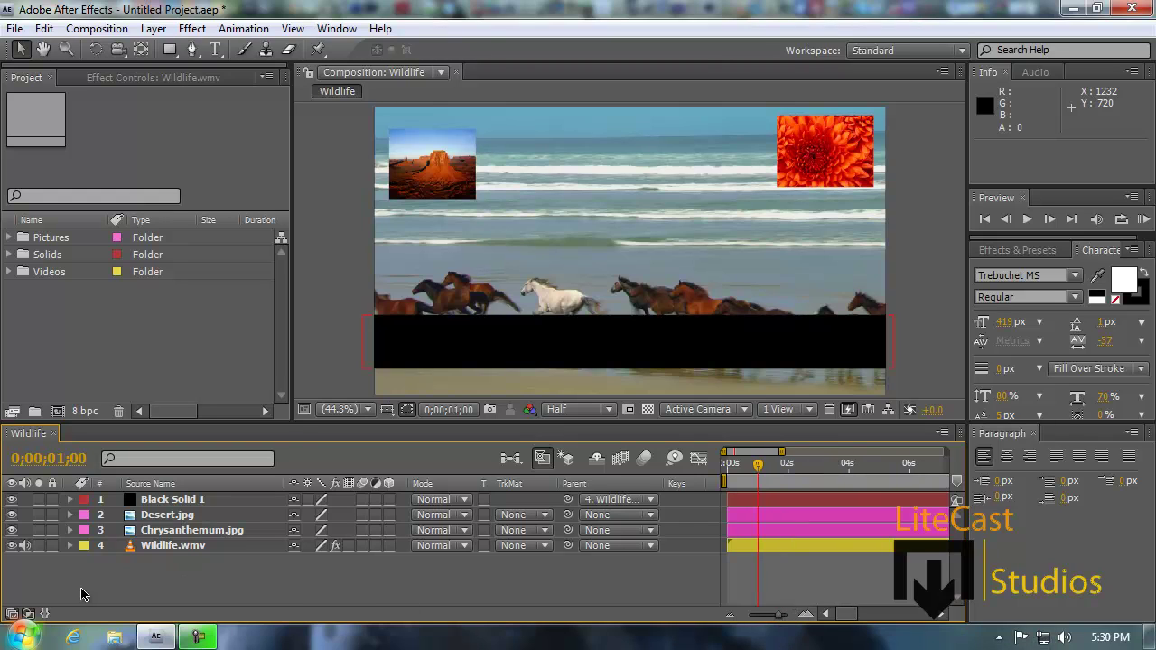
pyautogui.click(28, 613)
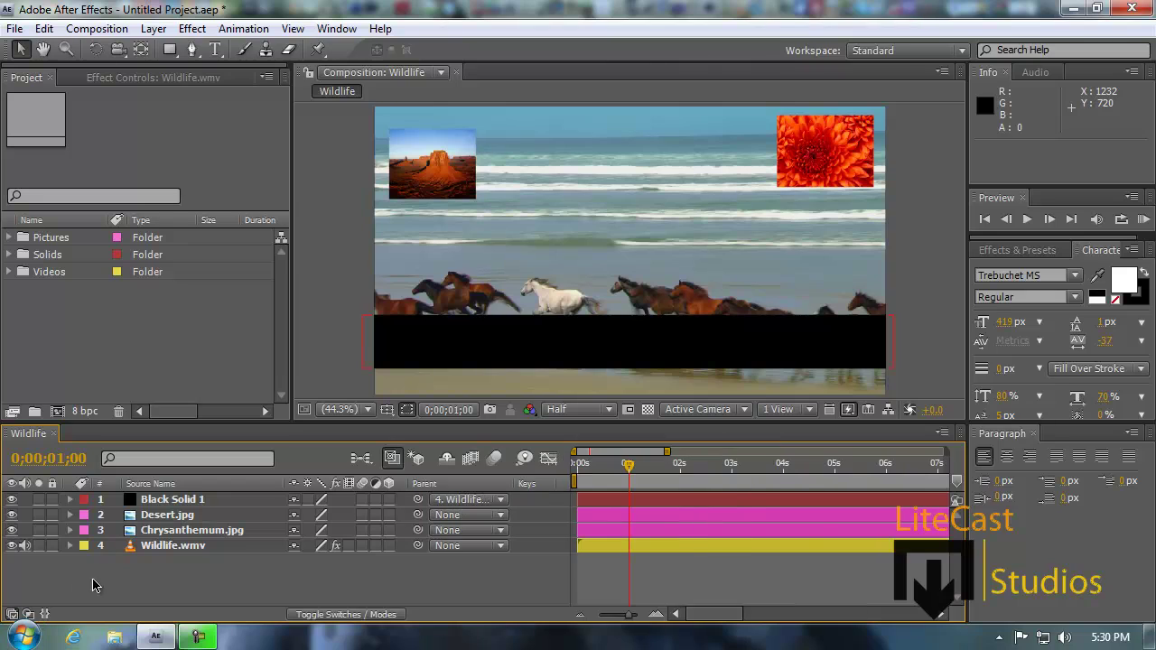
pyautogui.click(13, 614)
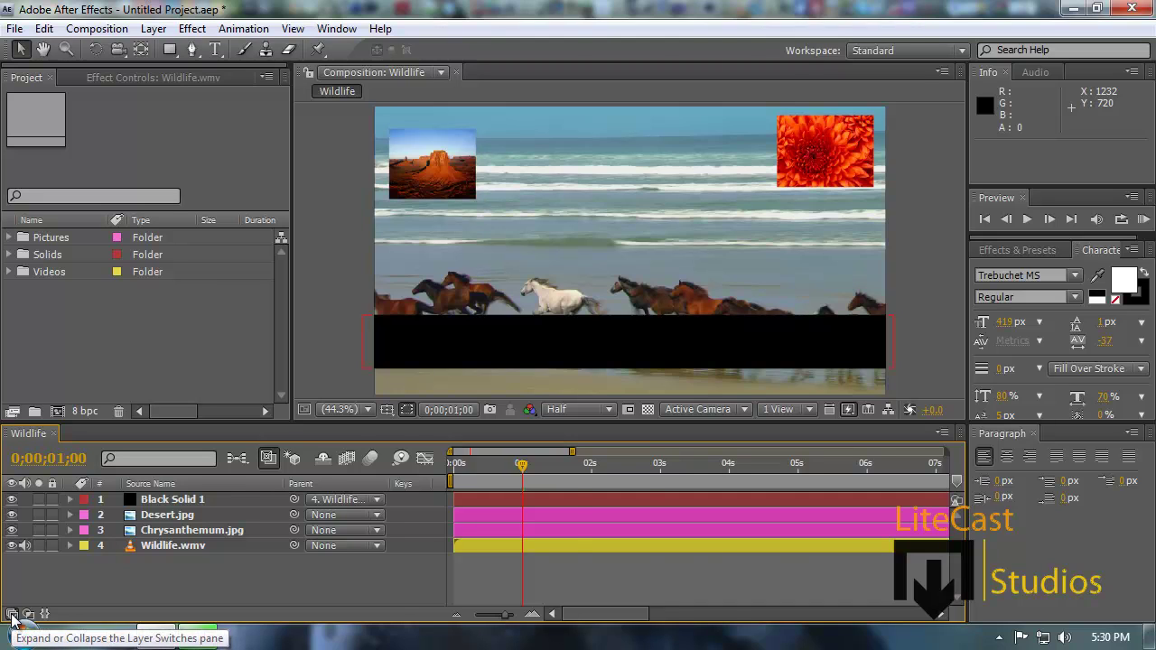
pyautogui.click(12, 615)
pyautogui.click(28, 614)
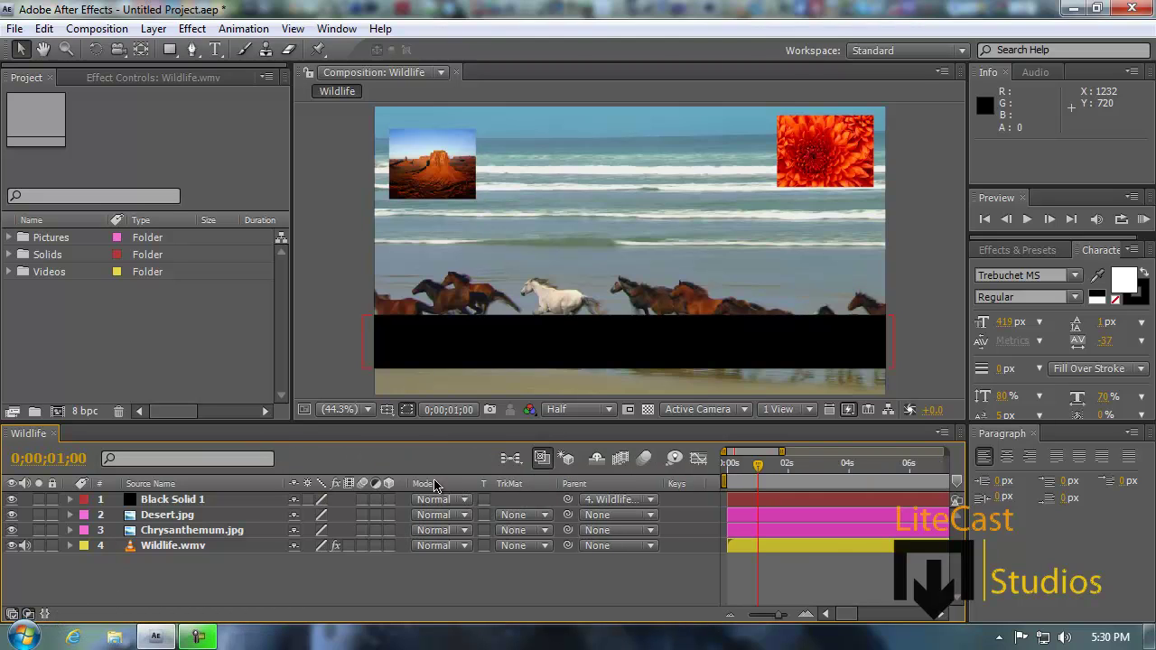
pyautogui.click(45, 614)
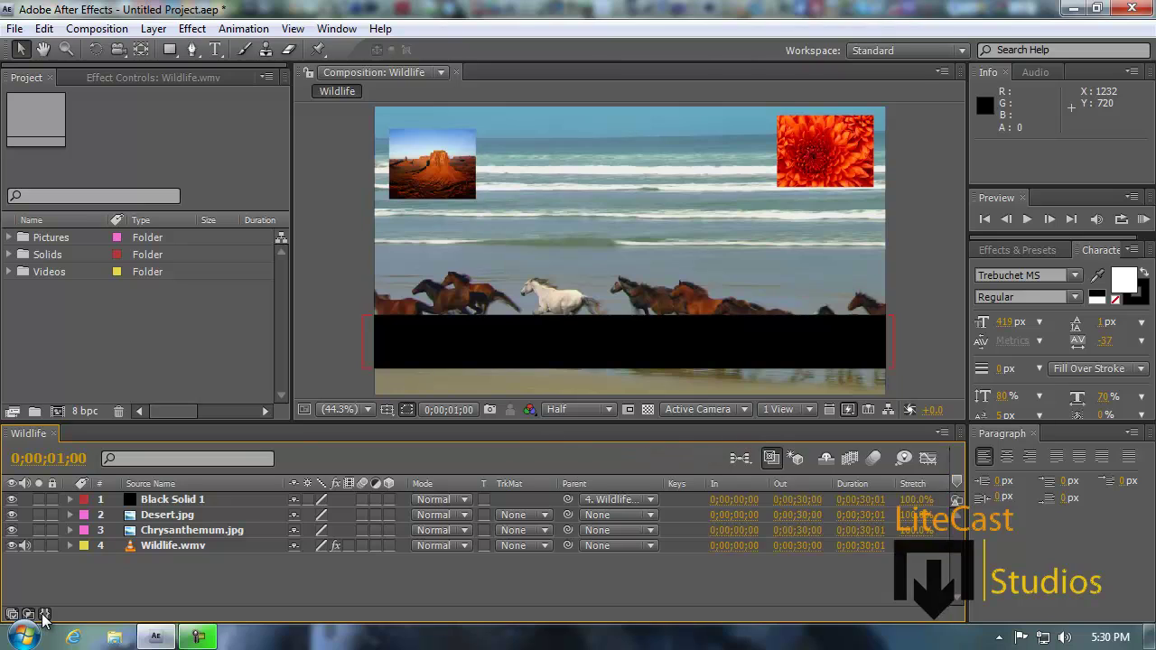
pyautogui.click(44, 614)
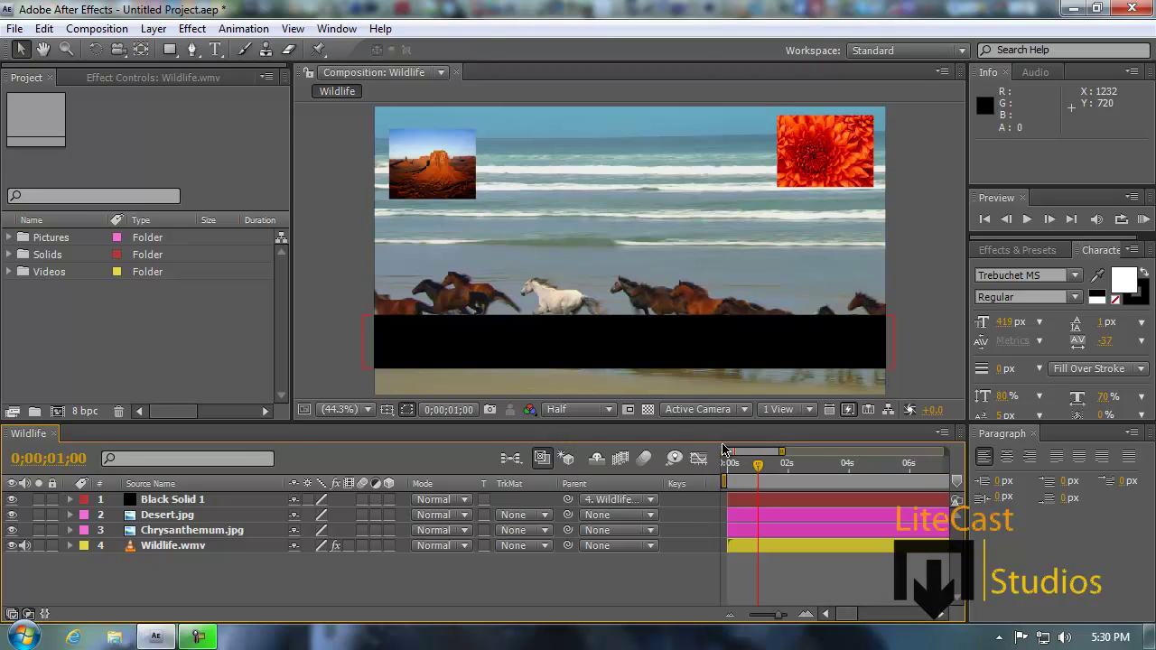
# - Extend the time navigator to the full composition, ending at 0;00;30;01, and move the current time to 0;00;00;04
pyautogui.moveTo(783, 451); pyautogui.dragTo(948, 452)
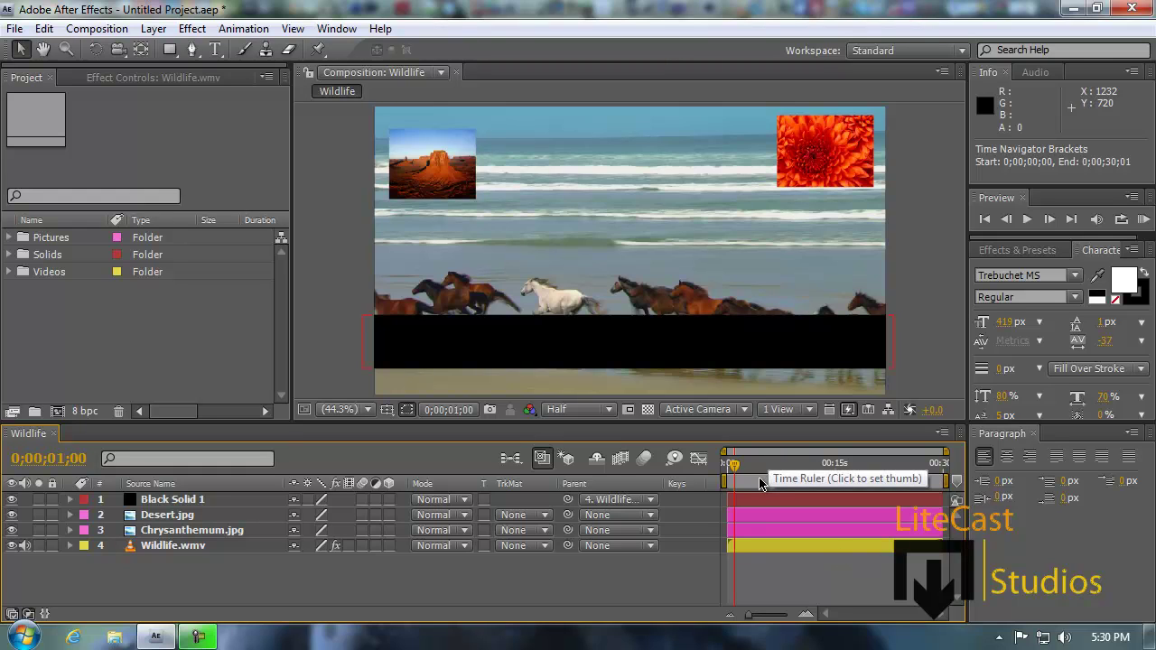
pyautogui.moveTo(733, 466); pyautogui.dragTo(729, 468)
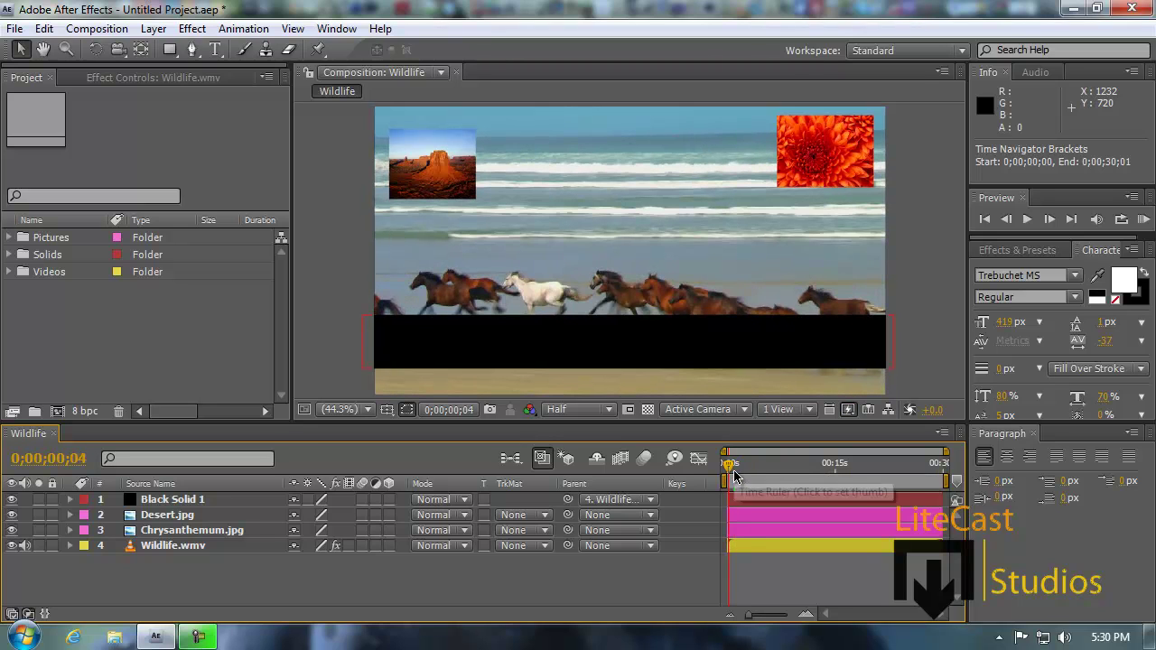